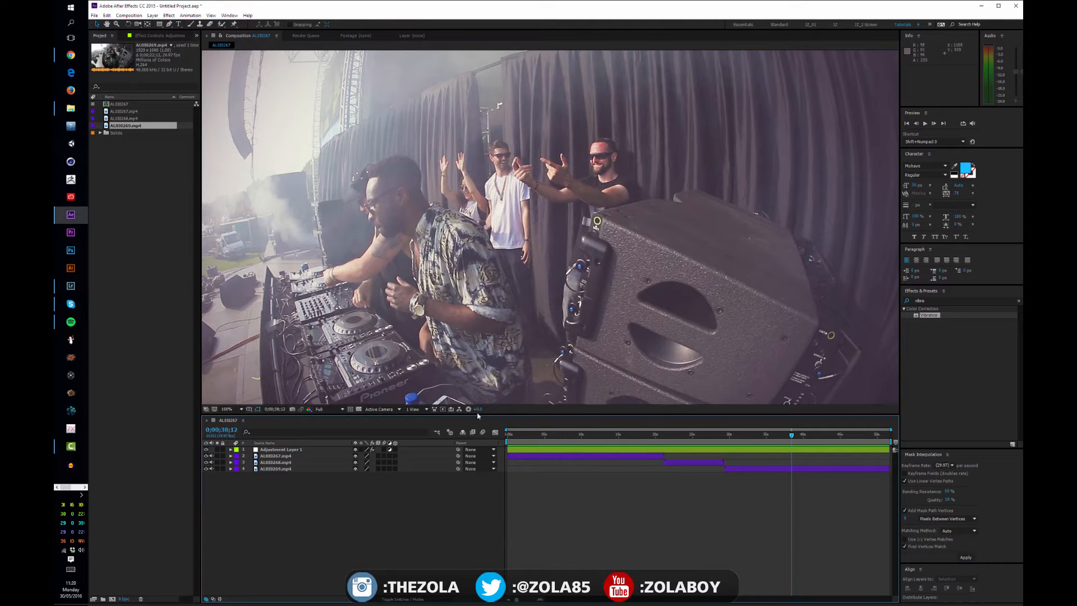
# - Set the composition view's magnification to Fit up to 100%
pyautogui.moveTo(479, 415); pyautogui.dragTo(479, 422)
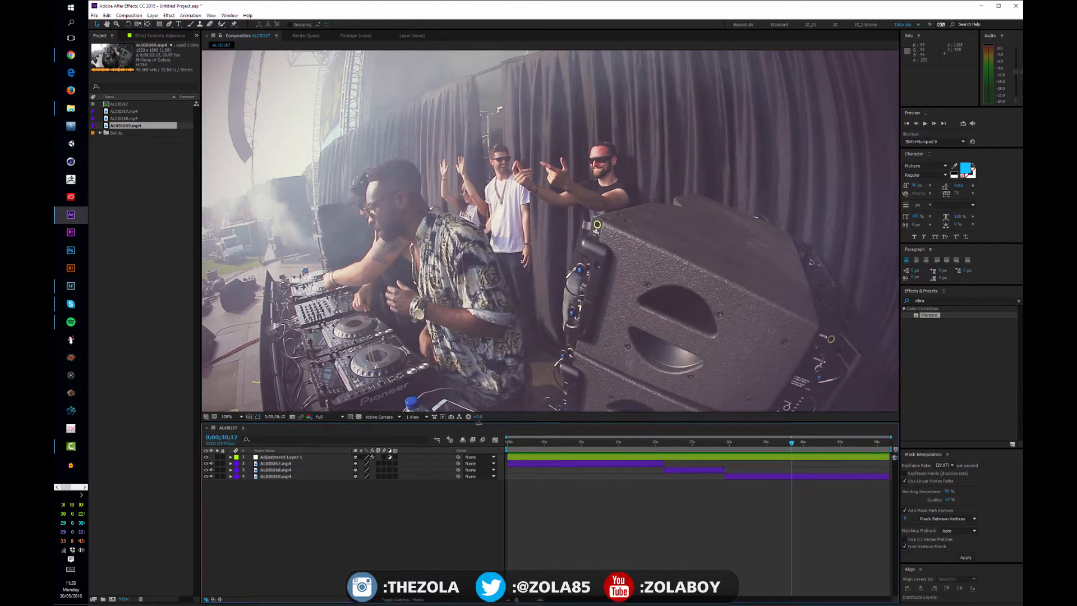
pyautogui.moveTo(476, 421); pyautogui.dragTo(476, 413)
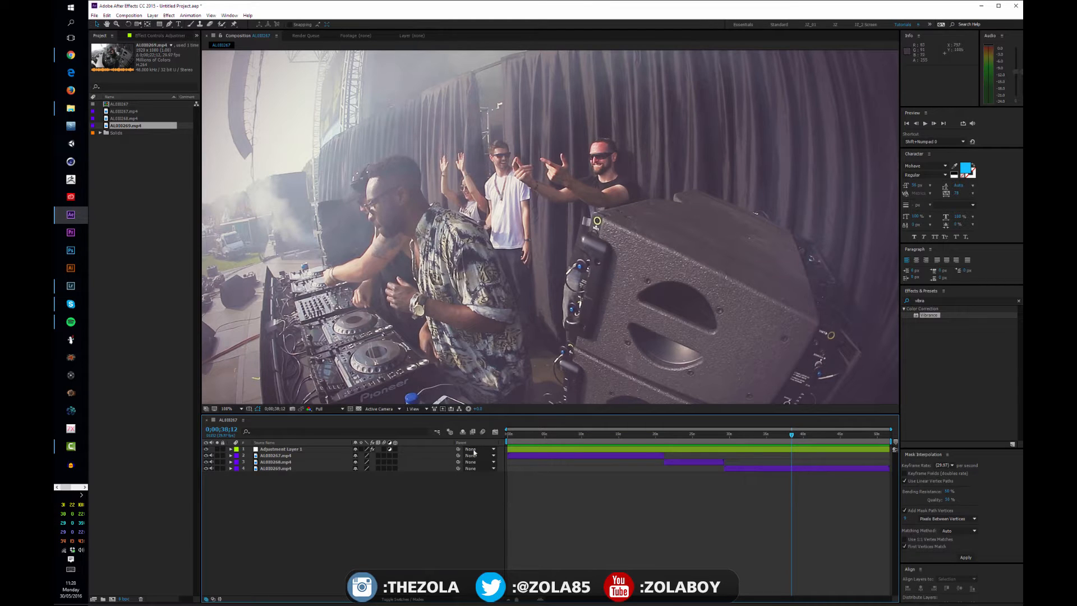
pyautogui.press(',')
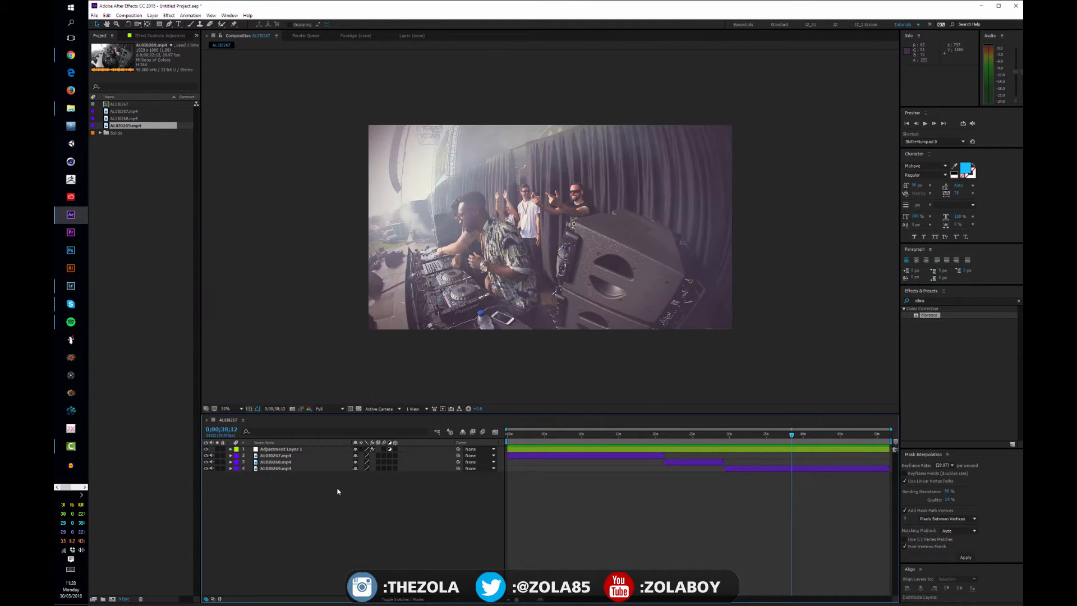
pyautogui.press('.')
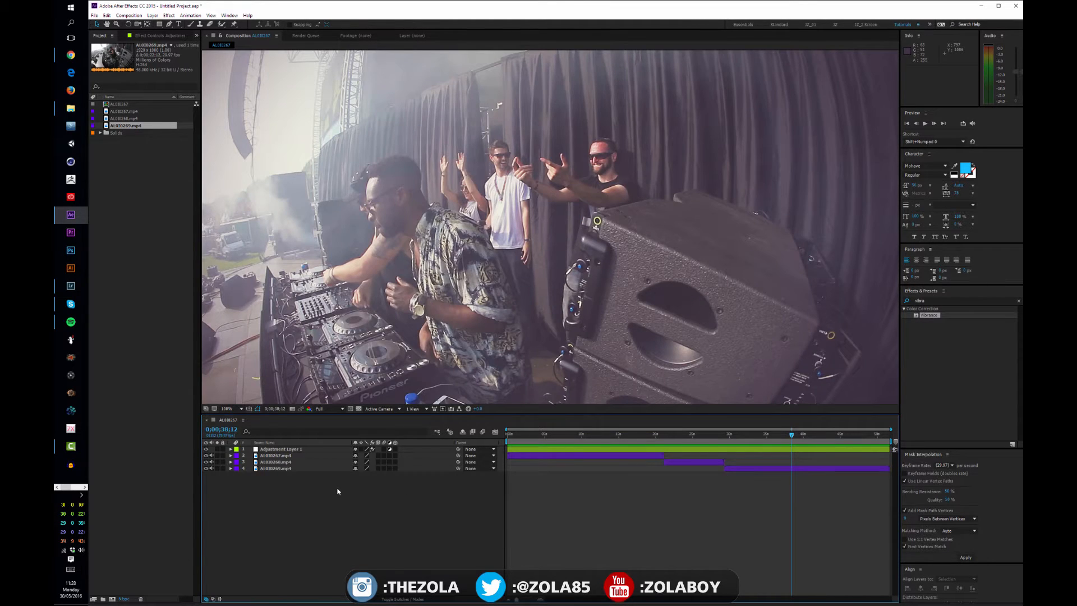
pyautogui.click(230, 408)
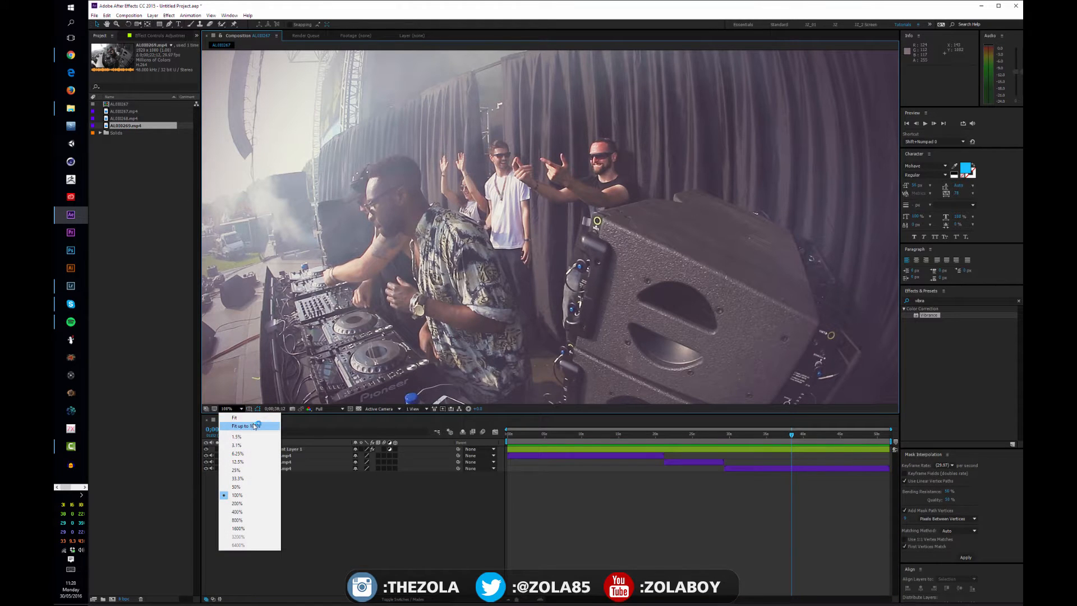
pyautogui.click(255, 426)
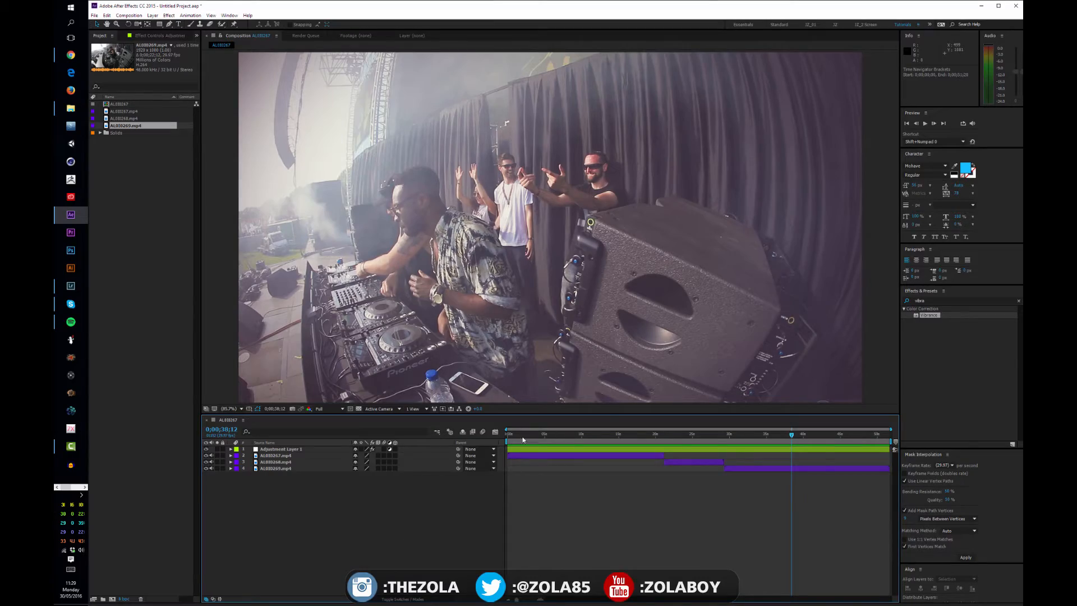
# - Scrub to 0:00:43:05 and hide the adjustment layer and all three video clips
pyautogui.moveTo(523, 439); pyautogui.dragTo(827, 389)
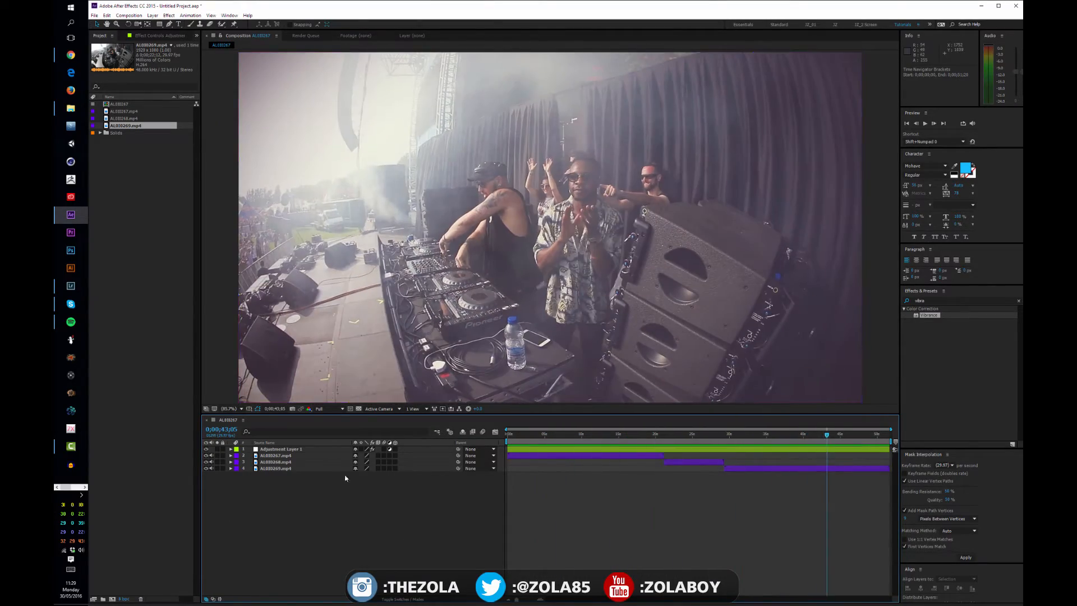
pyautogui.moveTo(272, 486); pyautogui.dragTo(279, 450)
pyautogui.moveTo(273, 494); pyautogui.dragTo(278, 449)
pyautogui.moveTo(267, 534); pyautogui.dragTo(280, 462)
pyautogui.moveTo(206, 449); pyautogui.dragTo(207, 486)
pyautogui.click(207, 487)
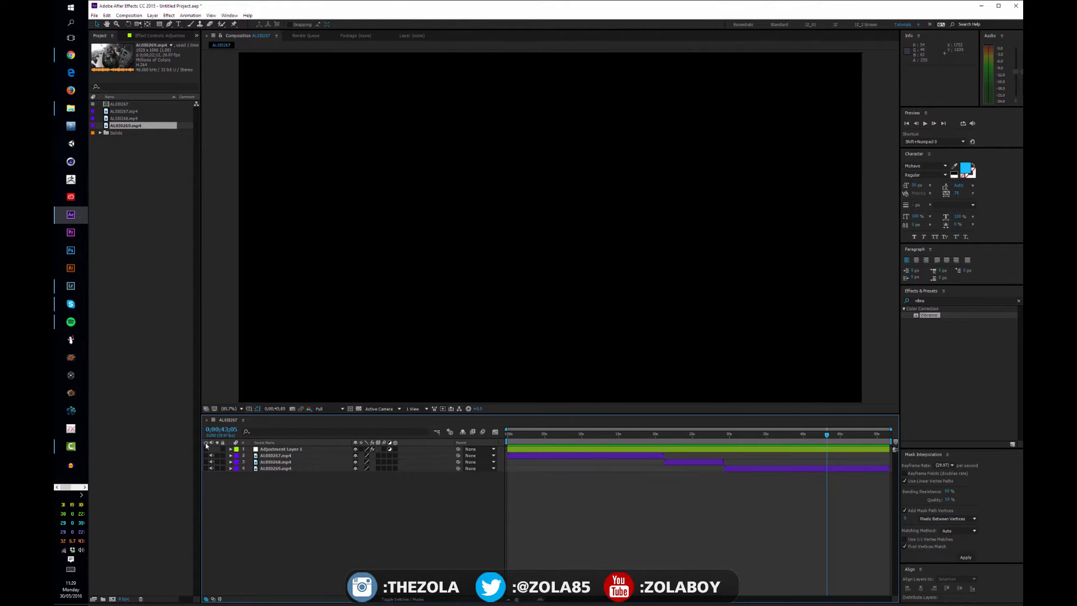
# - Return to the composition's start and turn the clips' visibility back on, followed by the adjustment layer's
pyautogui.moveTo(206, 448); pyautogui.dragTo(207, 470)
pyautogui.click(206, 449)
pyautogui.click(206, 456)
pyautogui.press('Home')
pyautogui.click(206, 456)
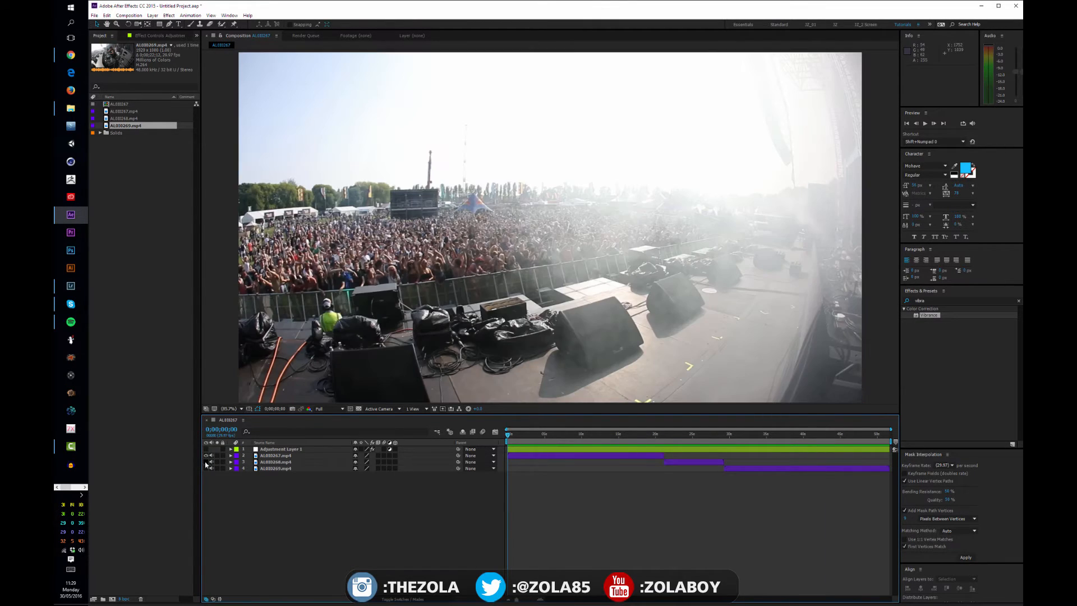
pyautogui.moveTo(206, 462); pyautogui.dragTo(206, 469)
pyautogui.click(206, 450)
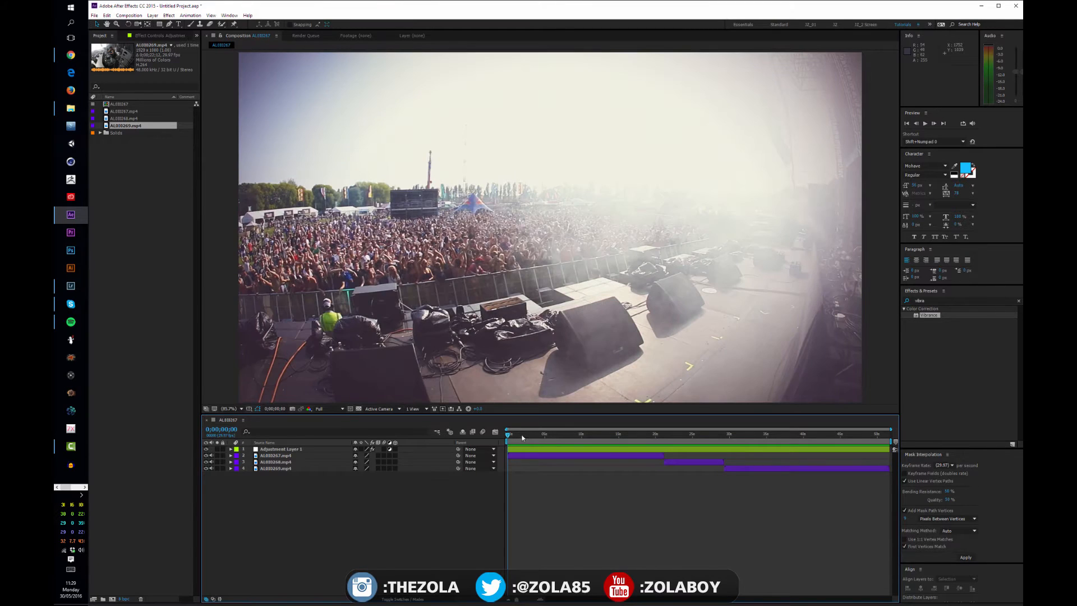
# - Play the composition to 0:00:06:06 and toggle the adjustment layer's visibility to compare the footage with and without its effects
pyautogui.press('space')
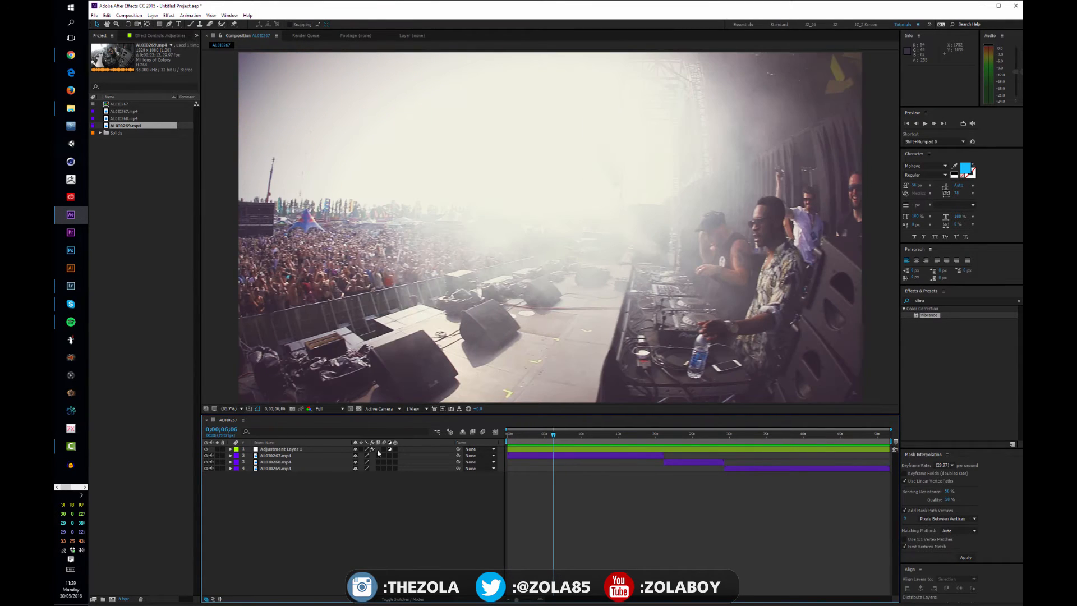
pyautogui.click(206, 450)
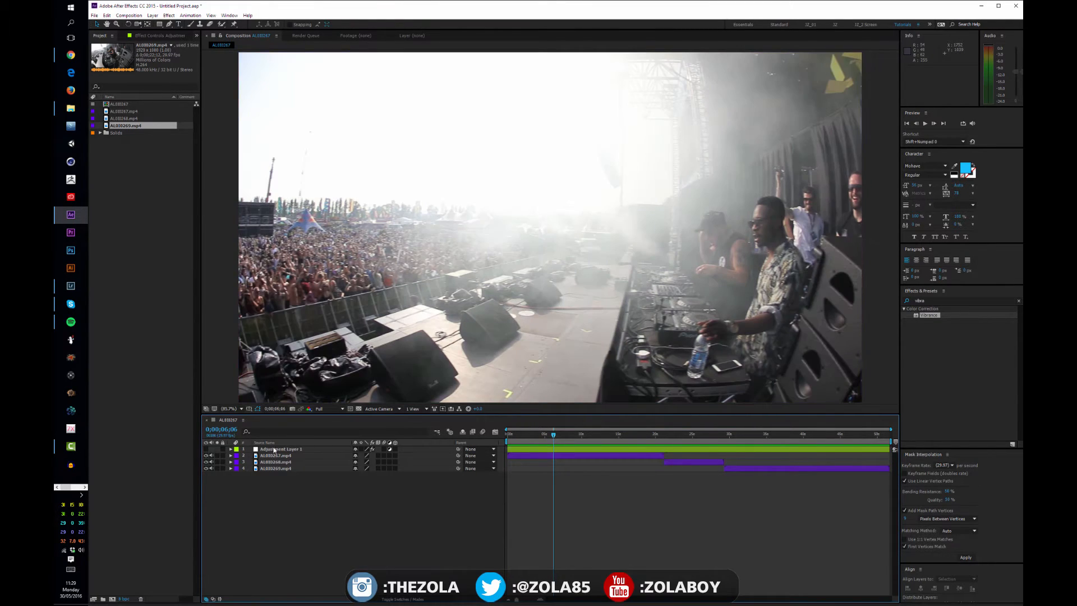
pyautogui.click(303, 449)
pyautogui.click(206, 449)
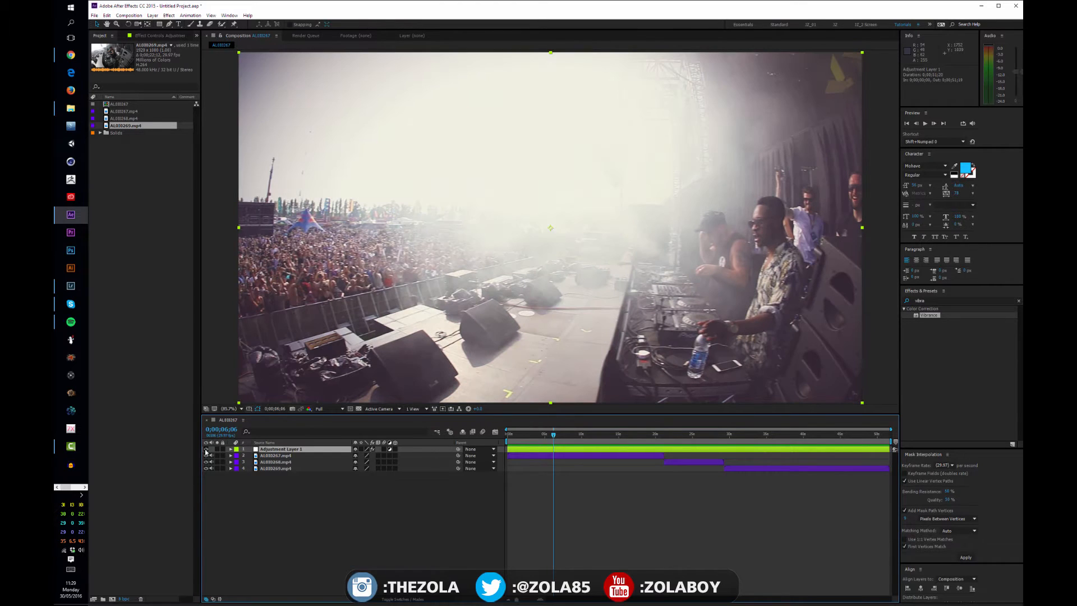
pyautogui.click(206, 449)
pyautogui.click(205, 449)
# - Examine the three video clip layers and the adjustment layer spanning them, checking the frame at 0:00:11:20
pyautogui.moveTo(275, 491); pyautogui.dragTo(265, 453)
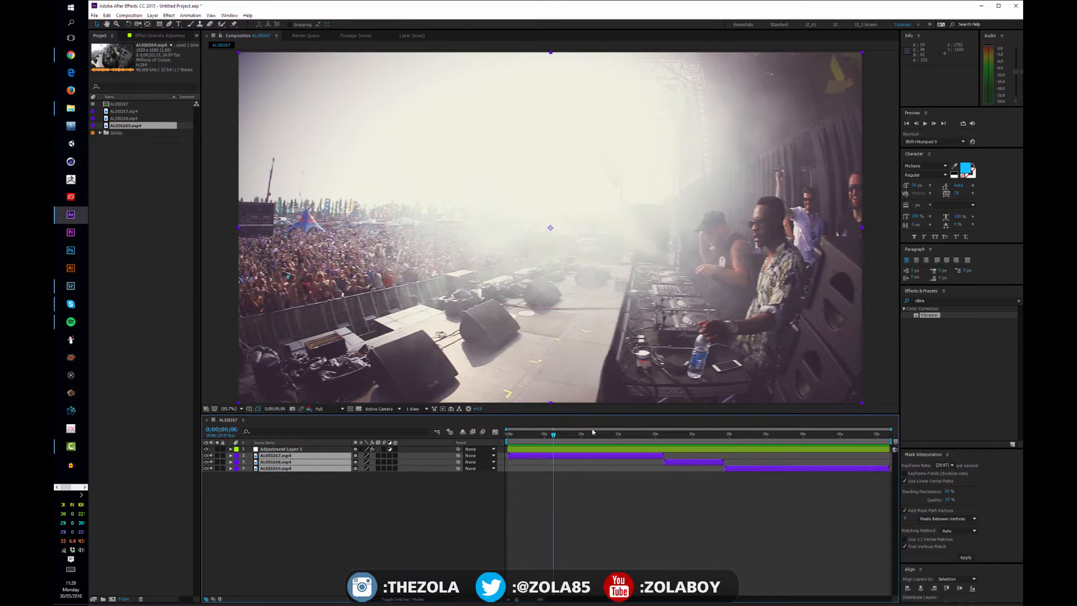
pyautogui.click(483, 523)
pyautogui.click(275, 455)
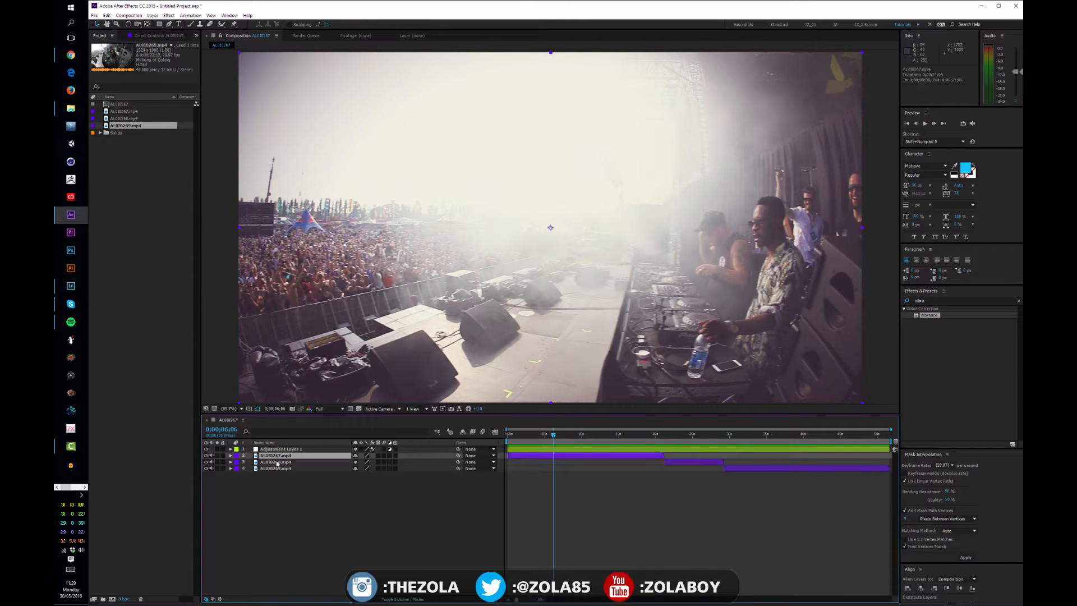
pyautogui.click(279, 462)
pyautogui.click(277, 468)
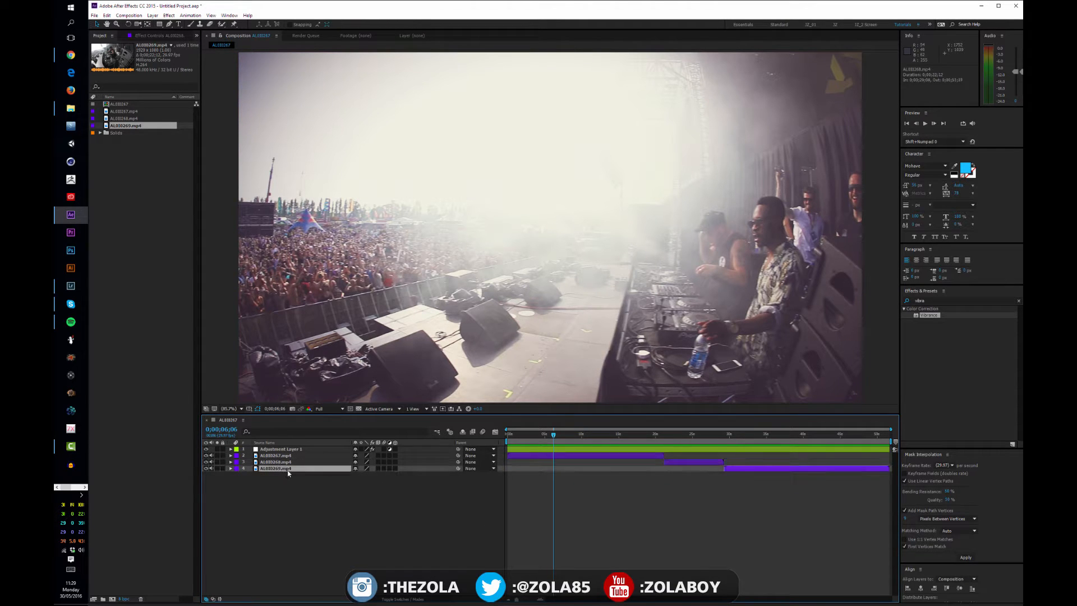
pyautogui.click(594, 435)
pyautogui.click(280, 448)
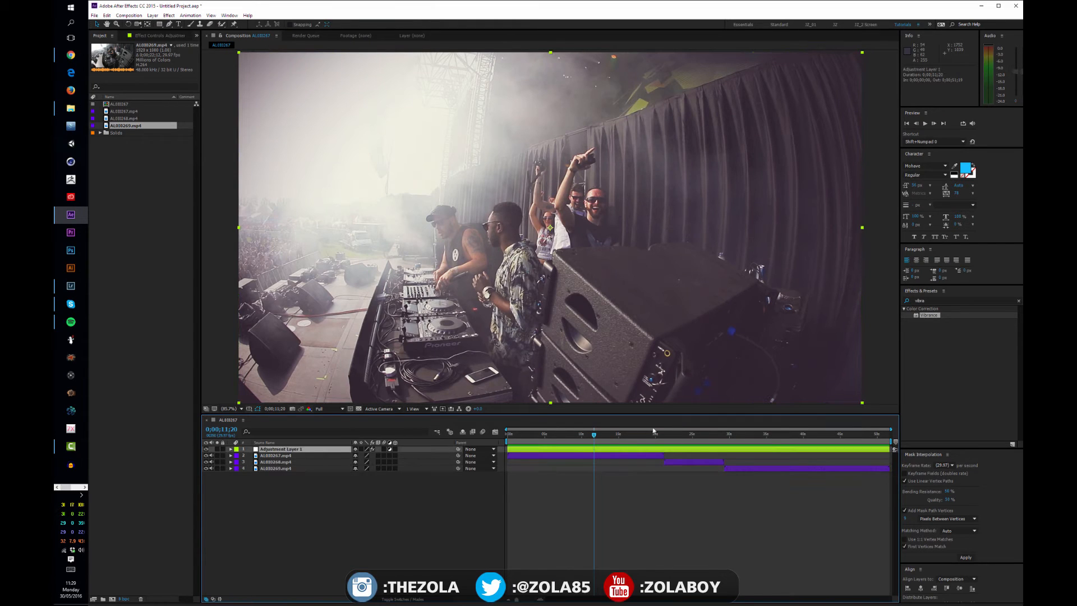
pyautogui.click(279, 457)
pyautogui.keyDown('shift'); pyautogui.click(279, 469); pyautogui.keyUp('shift')
pyautogui.click(293, 497)
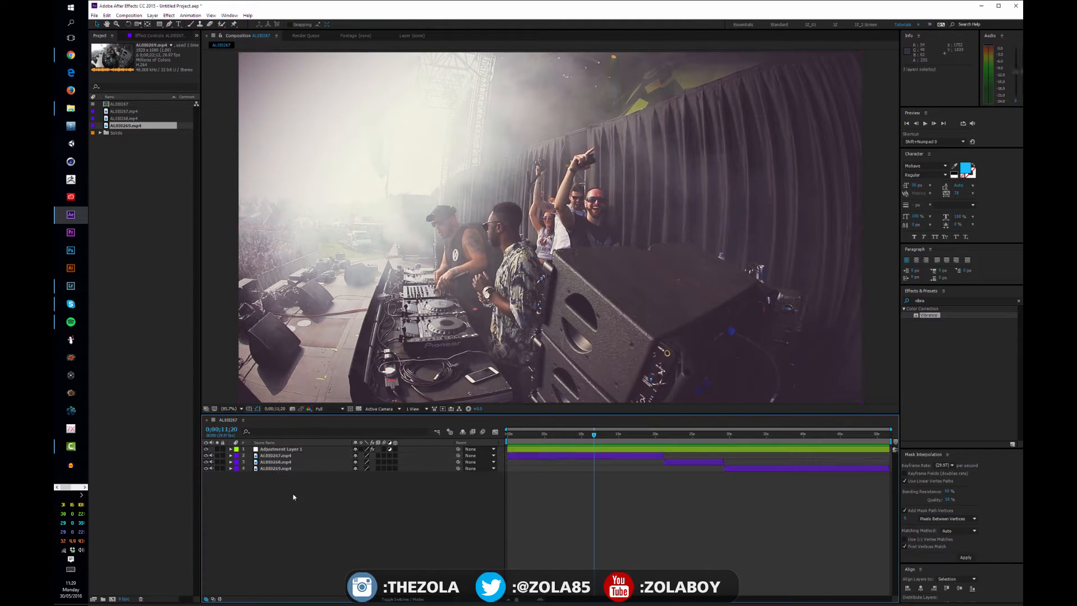
# - Compare the second and third clips with the adjustment layer off and on at 0:00:26:25 and 0:00:32:06
pyautogui.click(634, 435)
pyautogui.moveTo(641, 437); pyautogui.dragTo(706, 426)
pyautogui.click(205, 450)
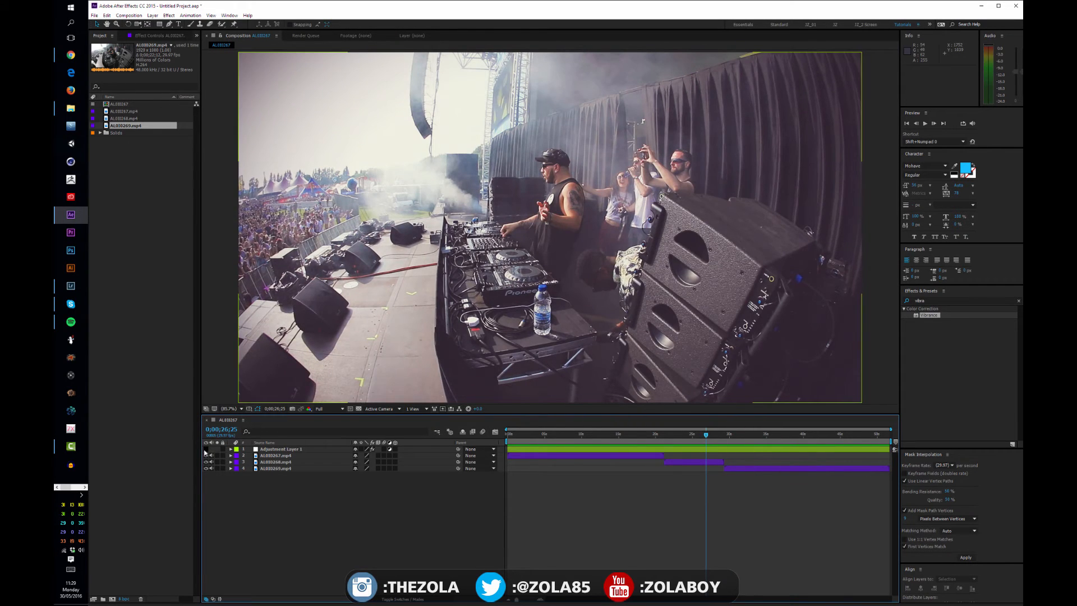
pyautogui.click(205, 449)
pyautogui.click(743, 436)
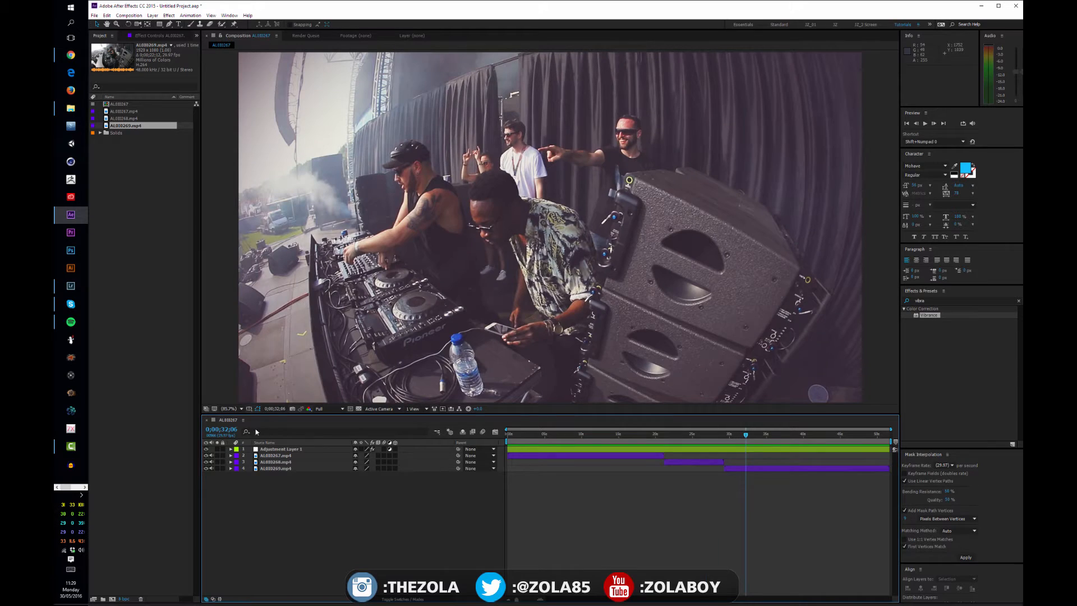
pyautogui.click(205, 450)
pyautogui.click(206, 449)
pyautogui.moveTo(769, 435); pyautogui.dragTo(524, 435)
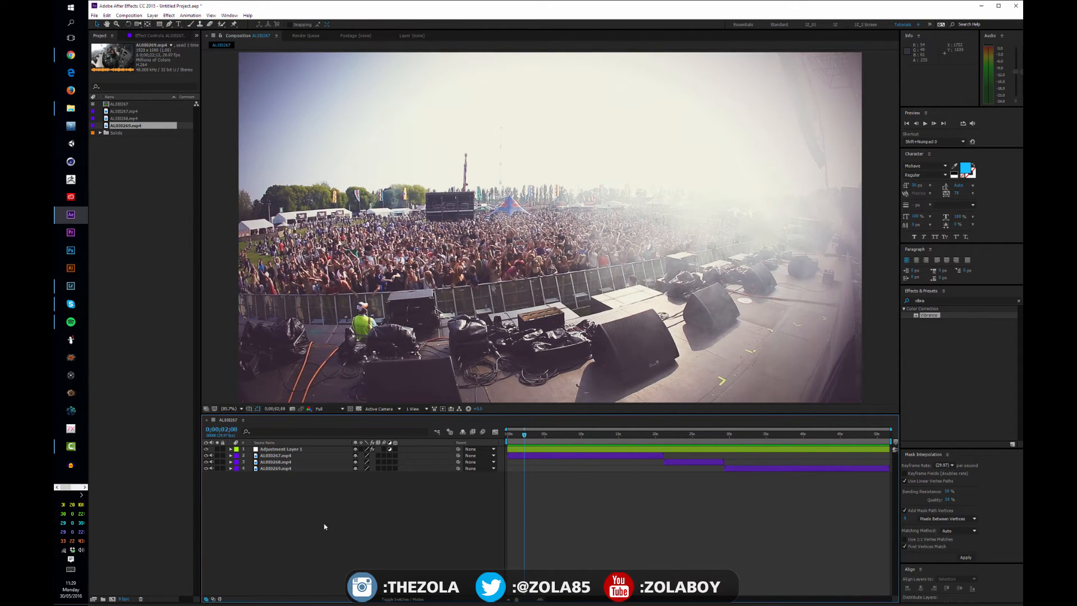
# - Expand the three clips' properties, reveal the first clip's audio waveform, and scrub through its opening seconds
pyautogui.click(271, 455)
pyautogui.click(273, 456)
pyautogui.keyDown('shift'); pyautogui.click(276, 469); pyautogui.keyUp('shift')
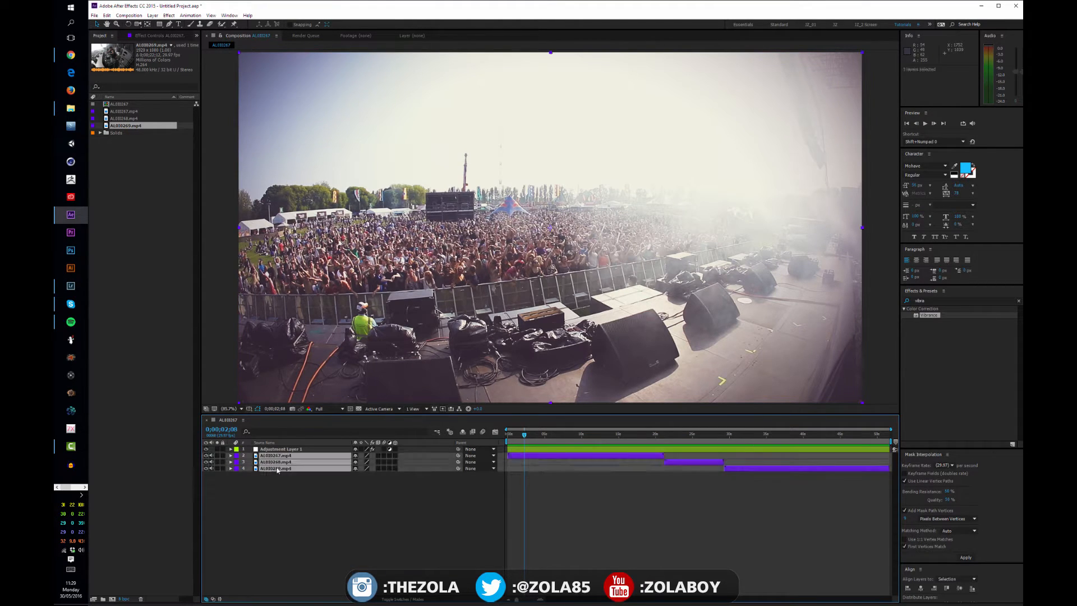
pyautogui.click(231, 455)
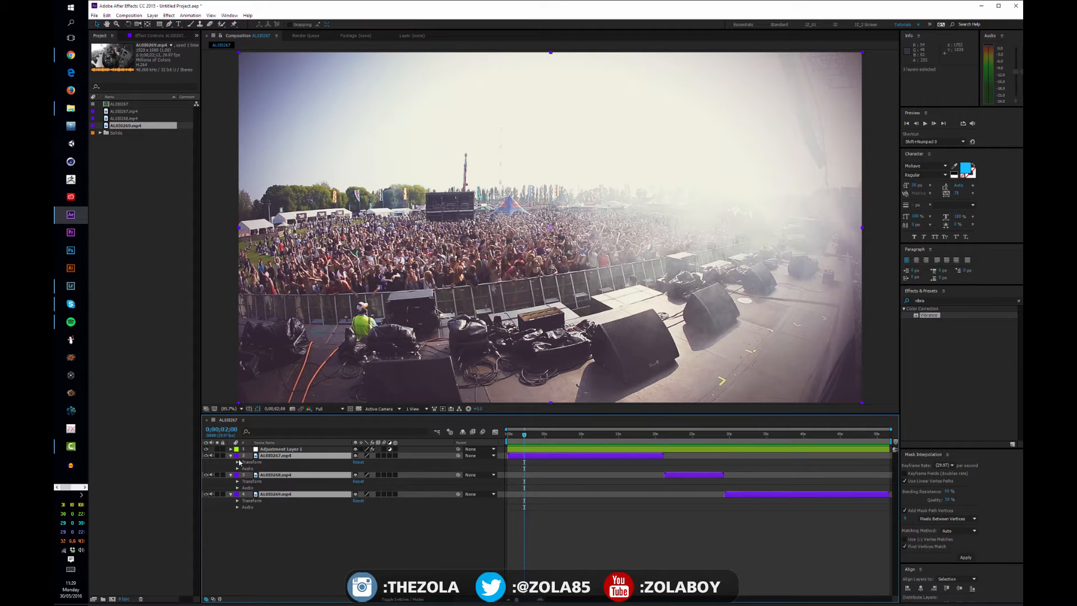
pyautogui.click(238, 468)
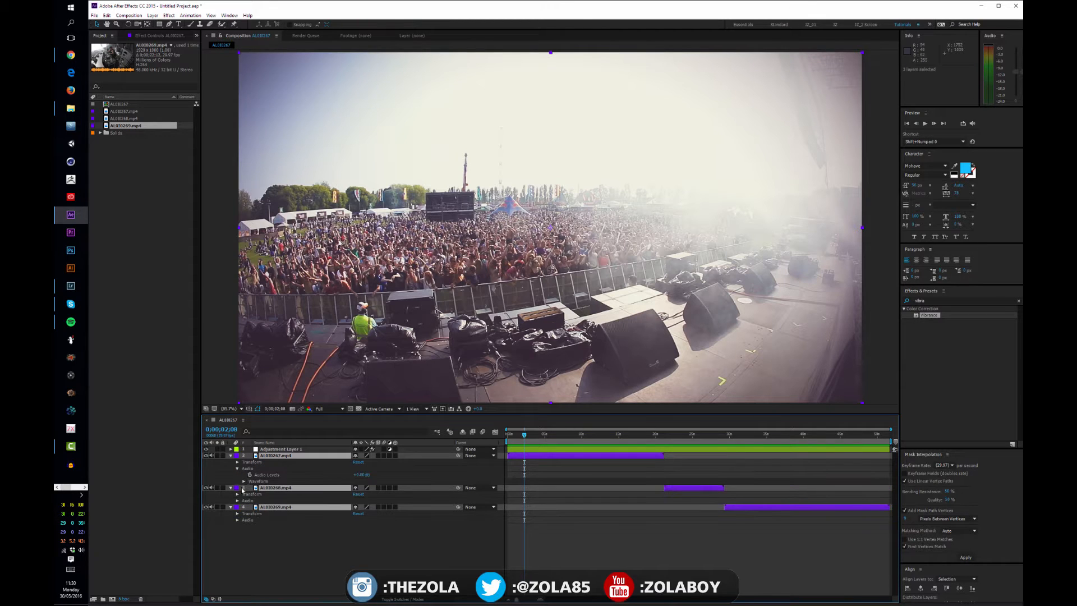
pyautogui.click(244, 481)
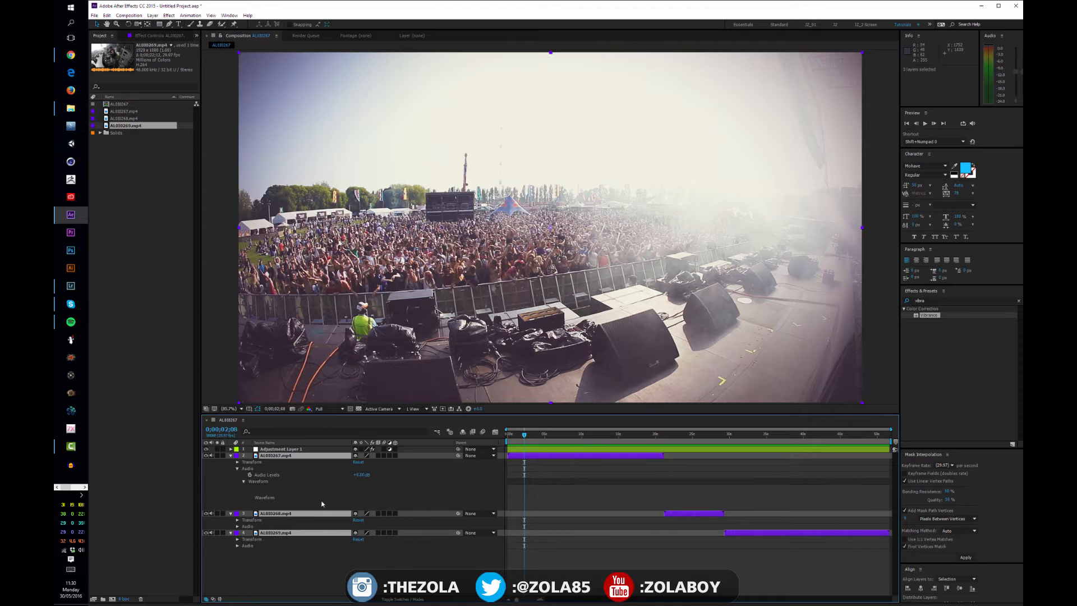
pyautogui.click(540, 435)
pyautogui.click(548, 437)
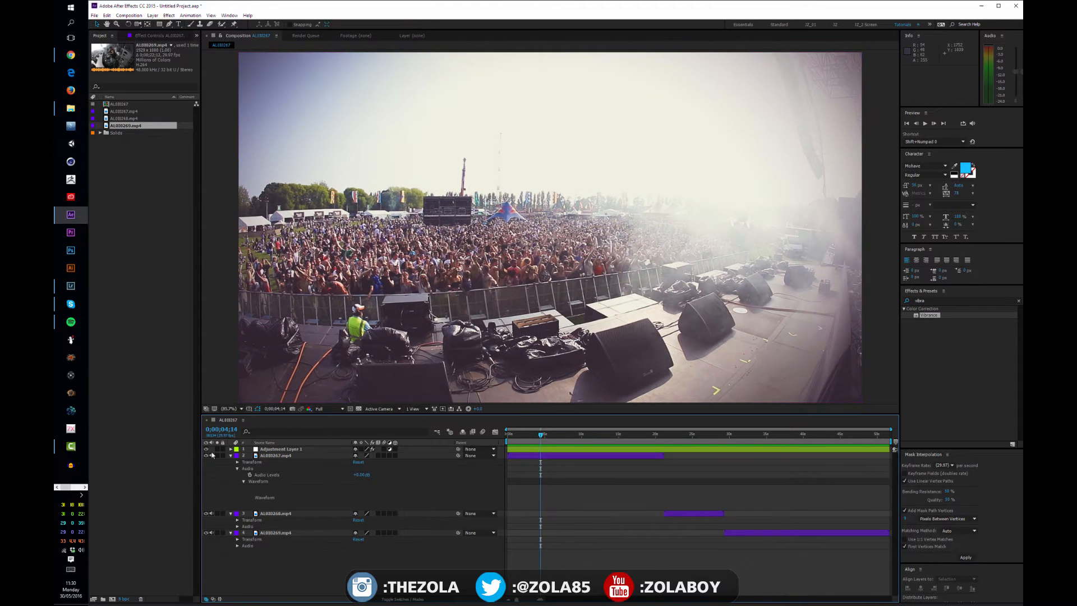
pyautogui.moveTo(549, 434); pyautogui.dragTo(558, 434)
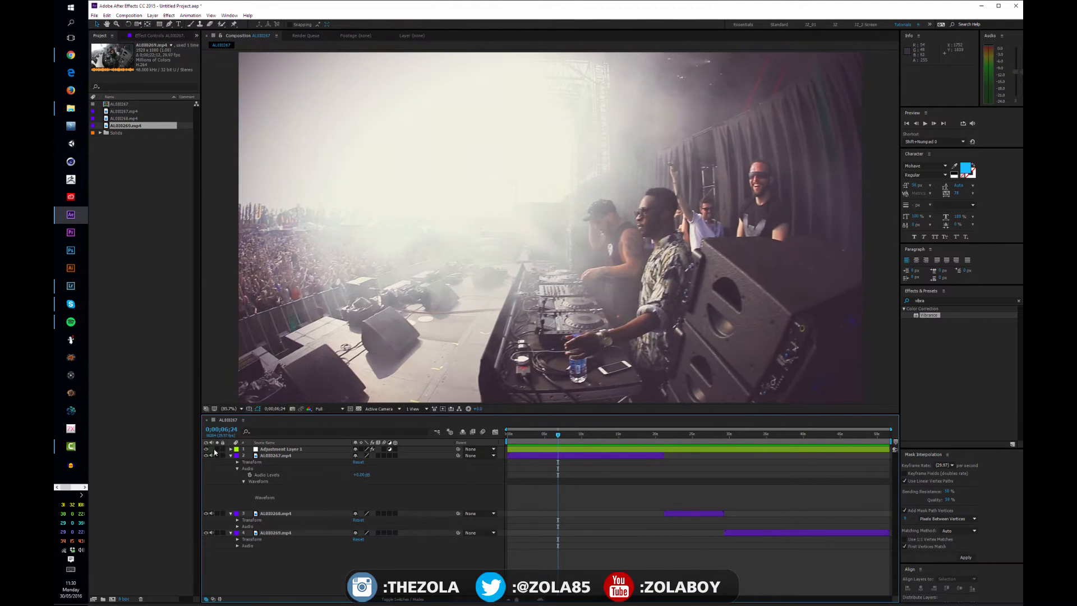
# - Collapse the first clip's audio properties and mute the audio of all three video clips
pyautogui.click(238, 469)
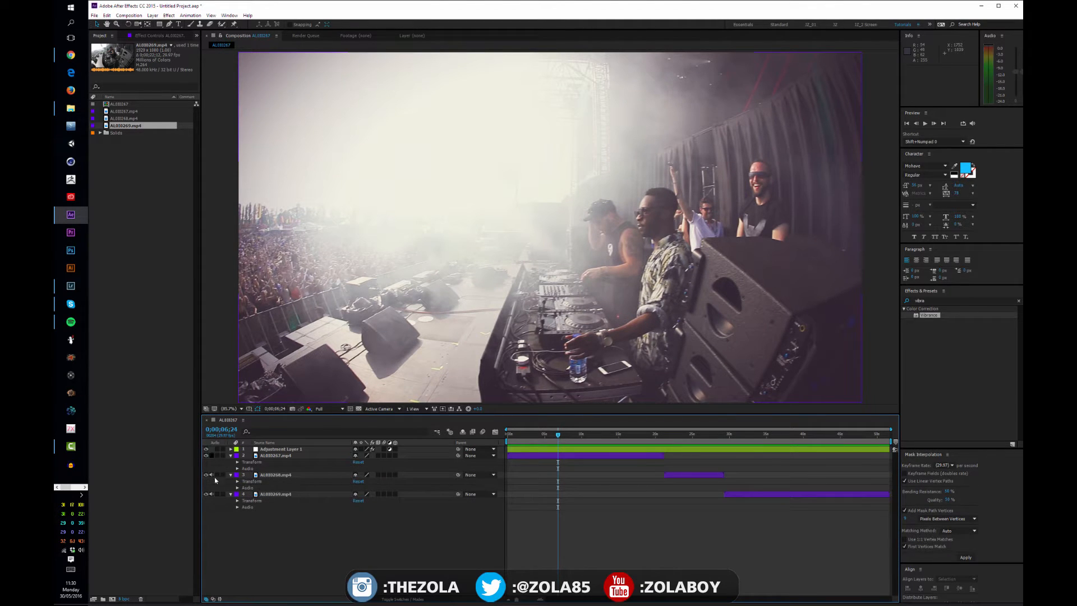
pyautogui.moveTo(211, 455); pyautogui.dragTo(214, 509)
pyautogui.moveTo(214, 458); pyautogui.dragTo(213, 495)
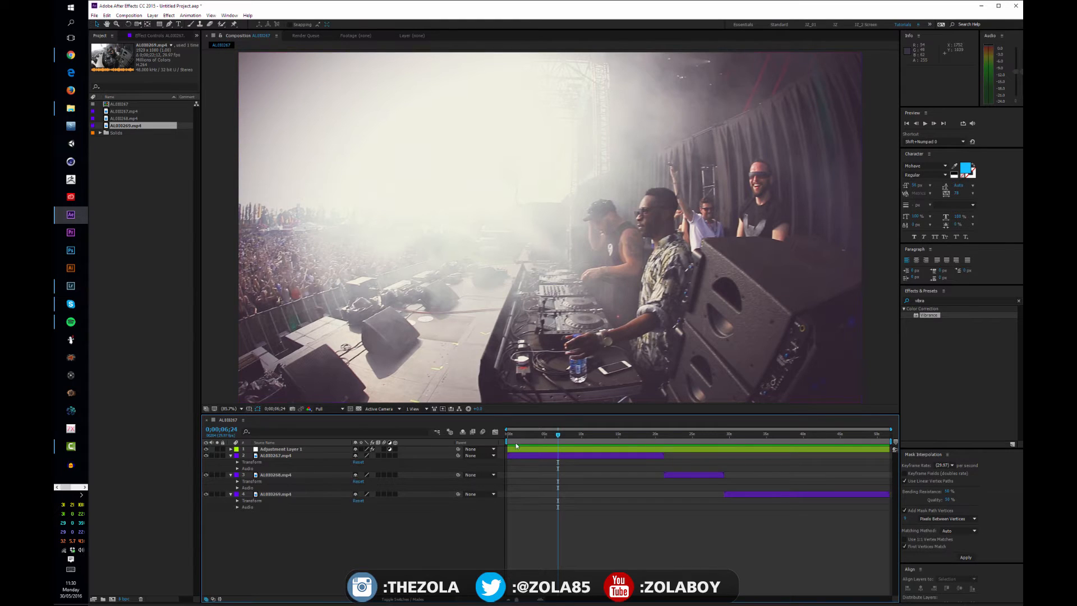
# - Solo the first clip at 0:00:08:13 to view it without the adjustment layer, and release the solo
pyautogui.moveTo(532, 435); pyautogui.dragTo(602, 437)
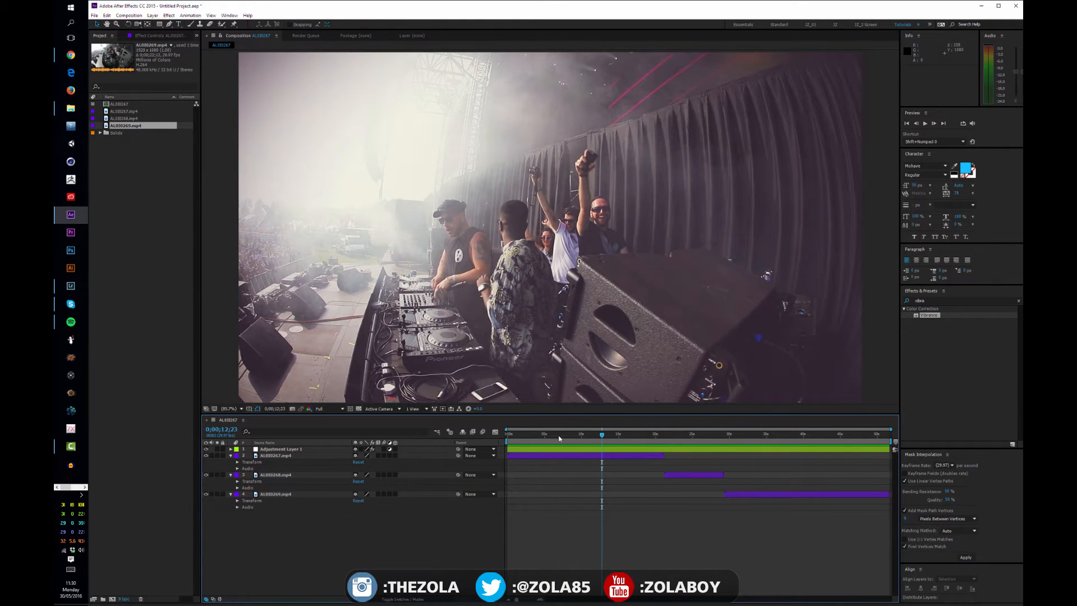
pyautogui.moveTo(558, 436); pyautogui.dragTo(570, 435)
pyautogui.click(217, 455)
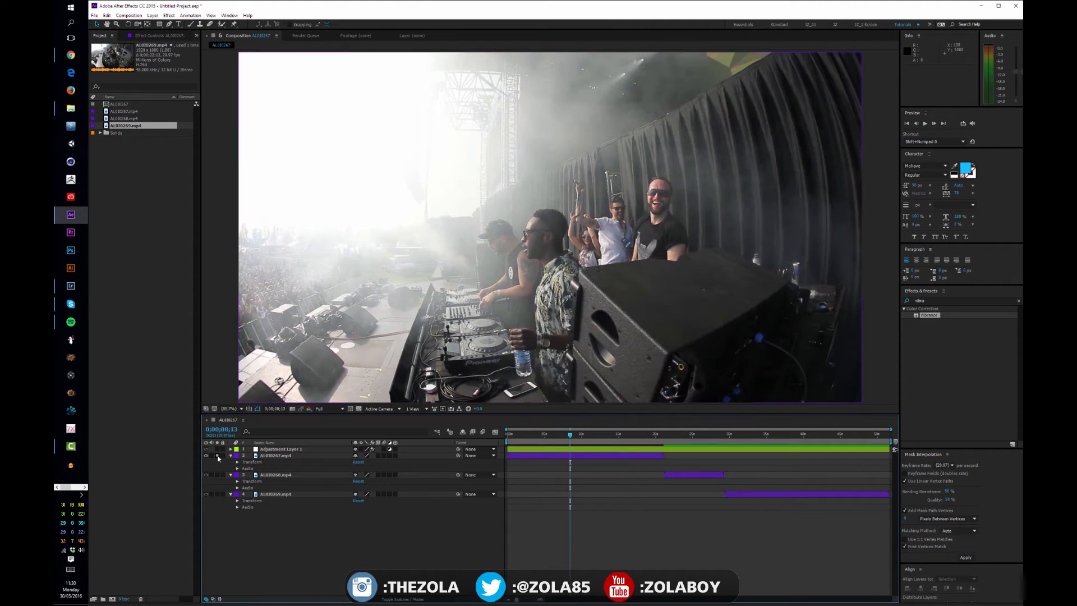
pyautogui.click(217, 455)
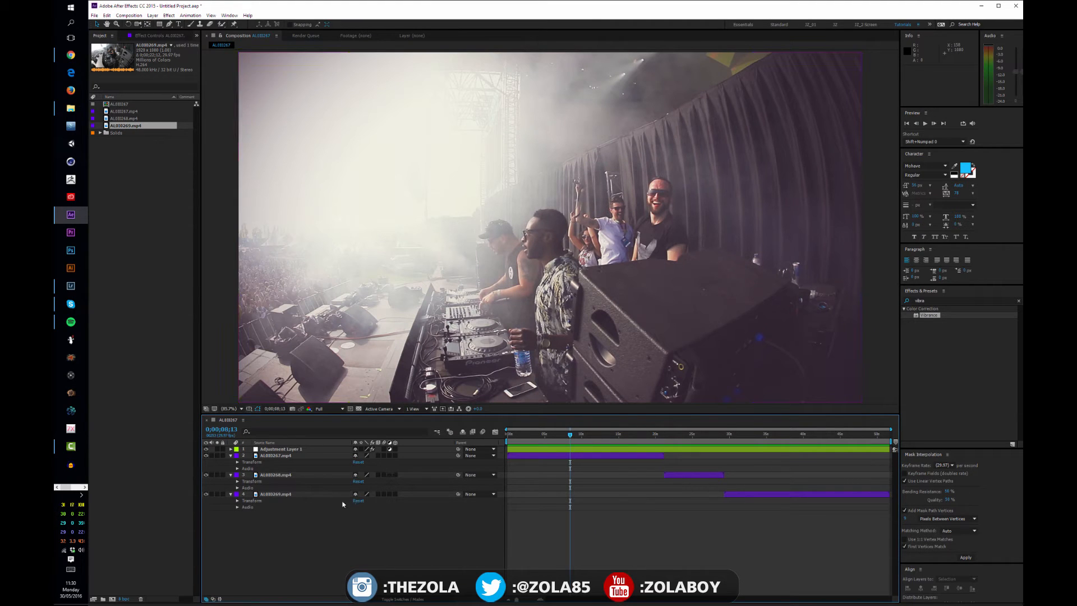
# - Collapse the expanded properties of every layer in the timeline and clear the selection
pyautogui.hotkey('ctrl', 'a')
pyautogui.hotkey('ctrl', '`')
pyautogui.hotkey('ctrl', '`')
pyautogui.click(422, 519)
# - Move the second and third clips earlier in the timeline so they overlap the first clip
pyautogui.click(273, 462)
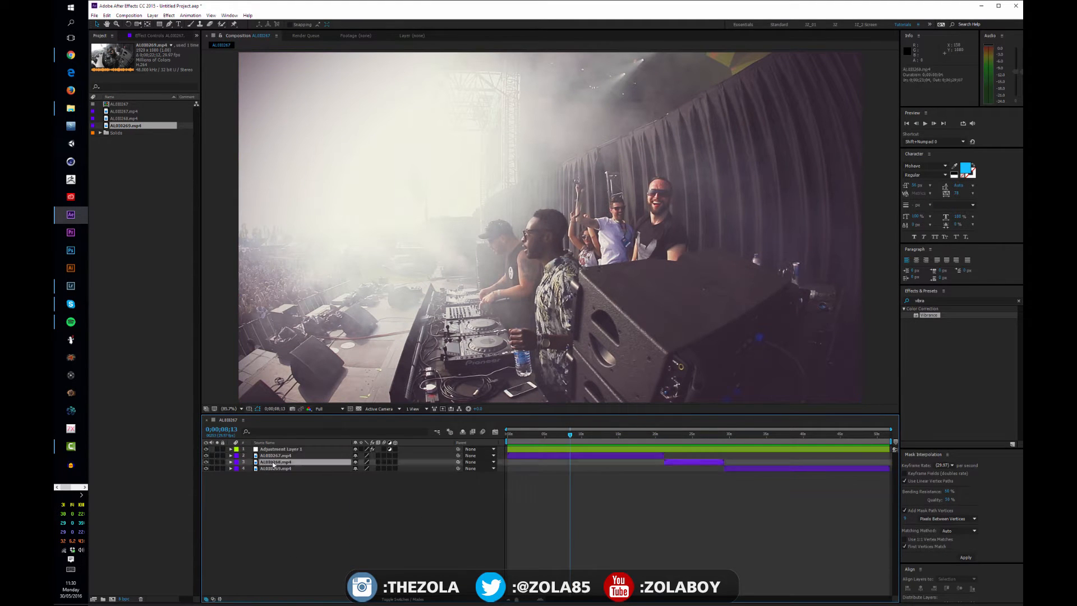
pyautogui.keyDown('shift'); pyautogui.click(275, 468); pyautogui.keyUp('shift')
pyautogui.moveTo(706, 463); pyautogui.dragTo(568, 478)
pyautogui.click(610, 487)
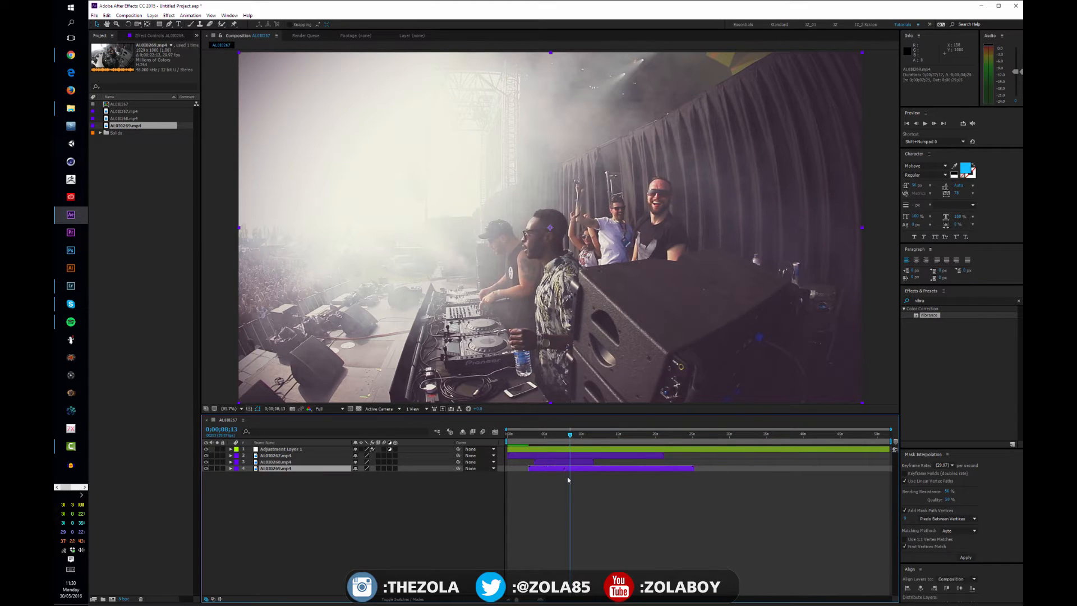
pyautogui.click(586, 455)
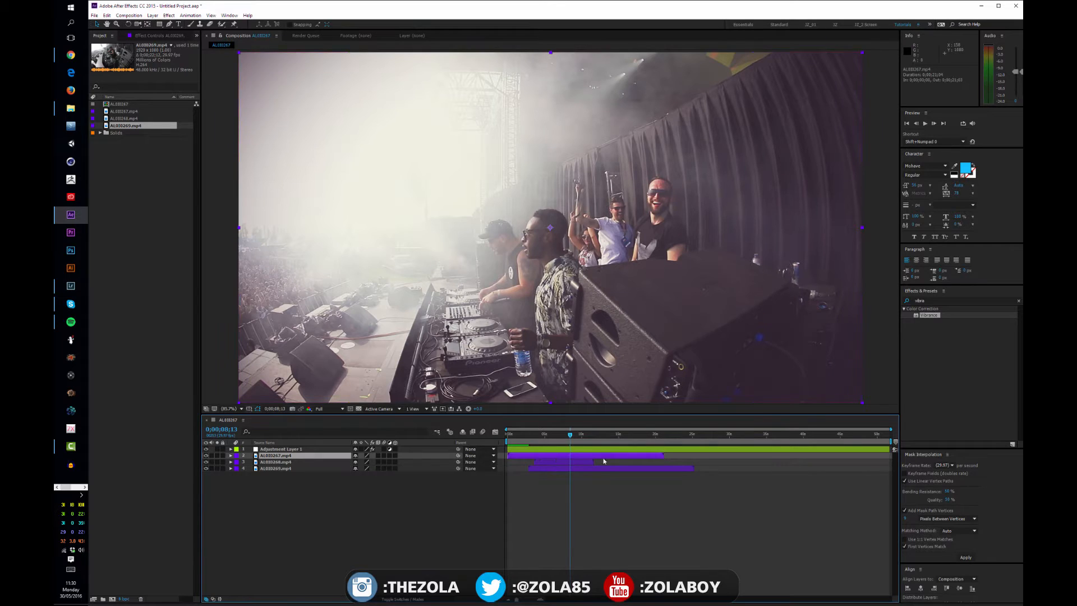
# - Hide the first and second clips at 0:00:08:13 to view the third clip, and restore their visibility
pyautogui.click(572, 463)
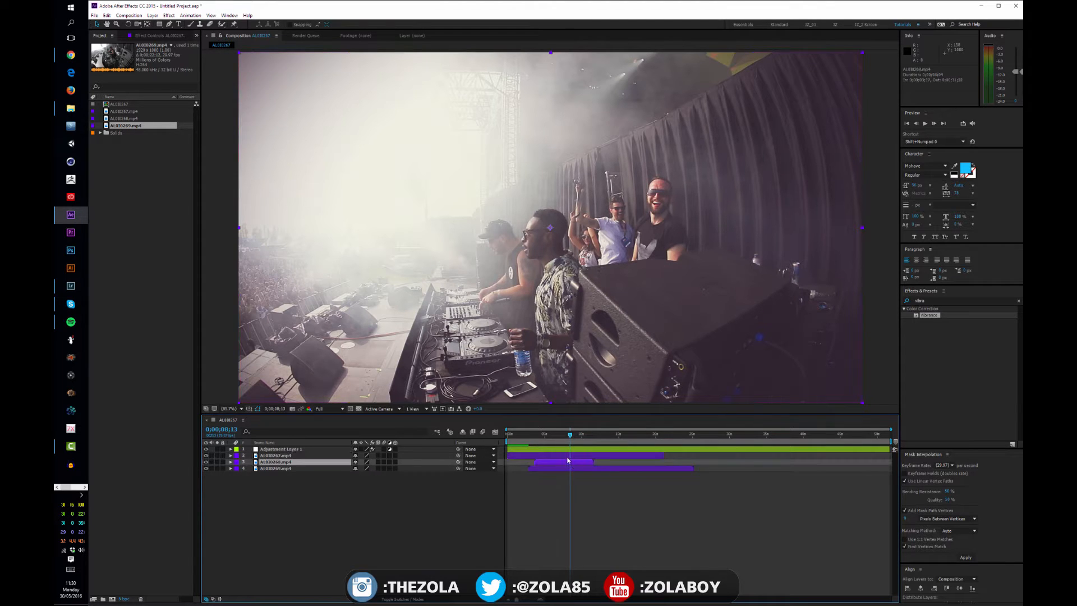
pyautogui.click(569, 469)
pyautogui.click(569, 463)
pyautogui.click(568, 455)
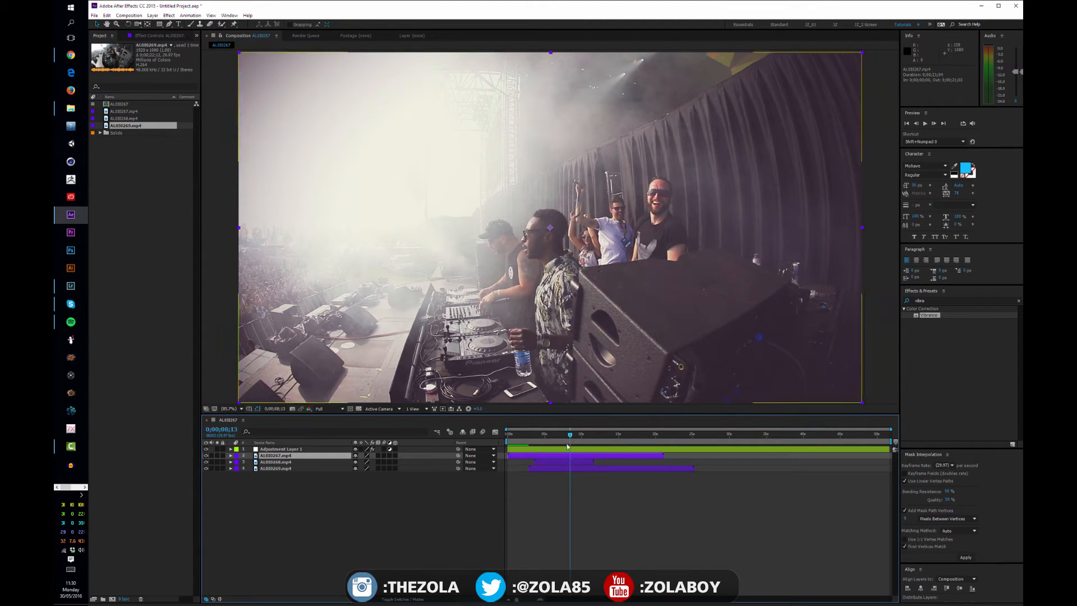
pyautogui.click(206, 455)
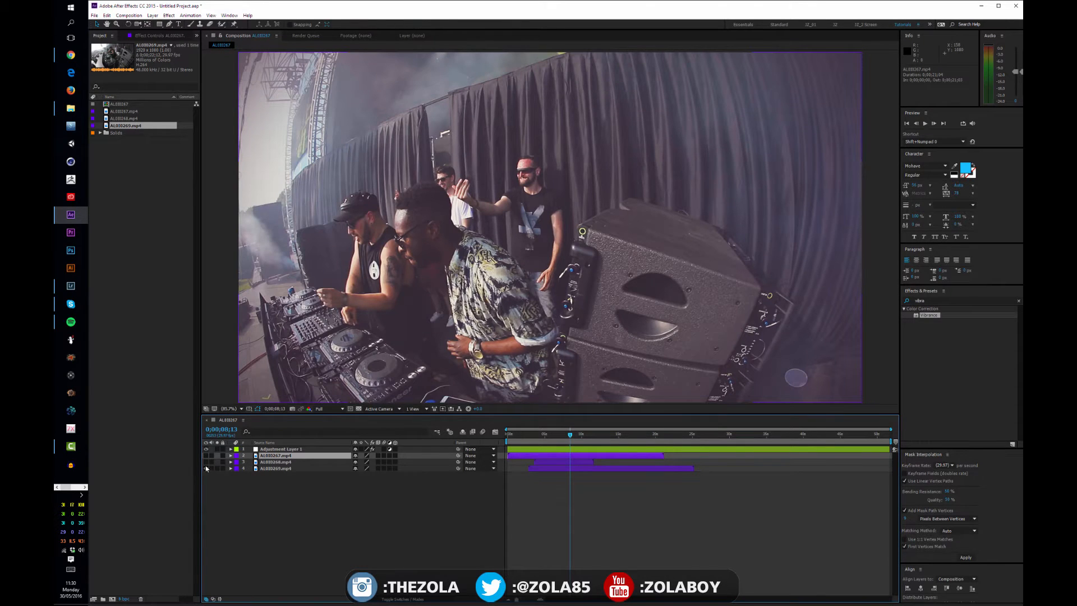
pyautogui.click(206, 455)
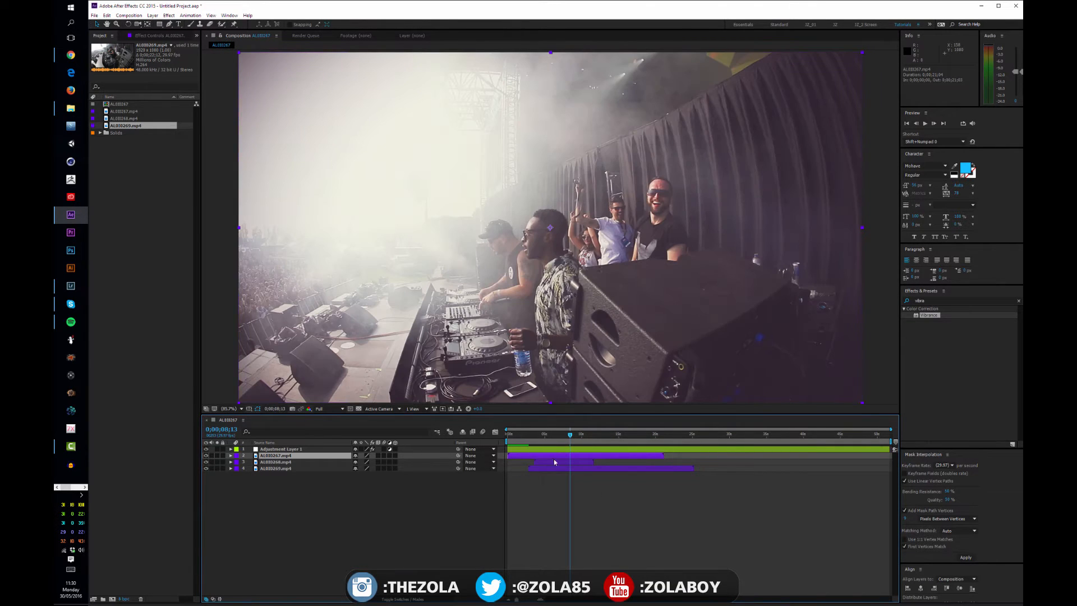
# - Reveal only the Opacity property of the first clip, ALE00267.mp4, in the timeline
pyautogui.click(289, 462)
pyautogui.click(290, 469)
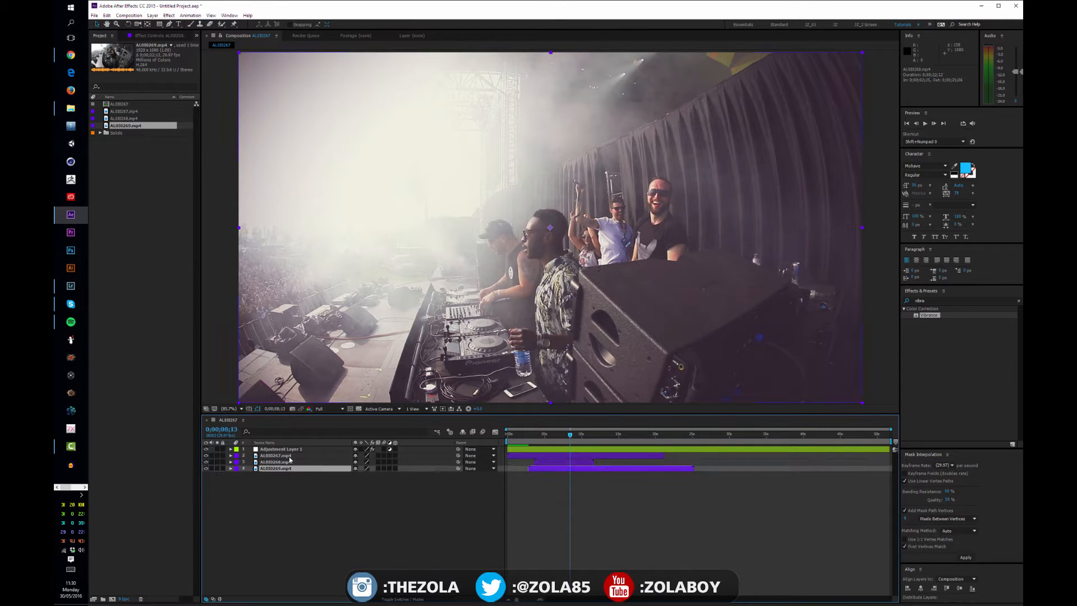
pyautogui.click(290, 456)
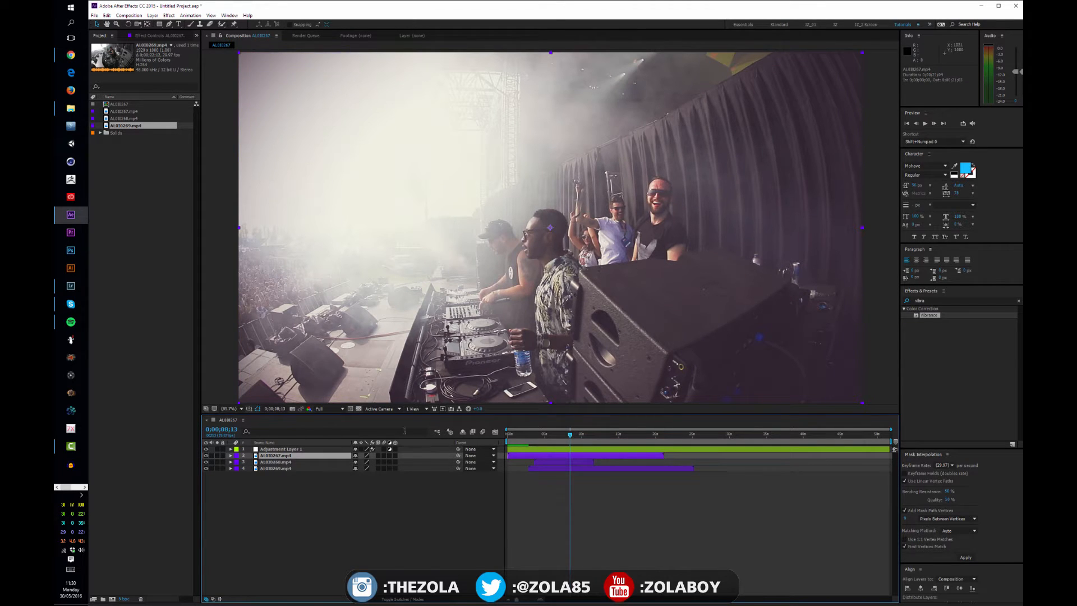
pyautogui.press('t')
pyautogui.moveTo(358, 462)
pyautogui.mouseDown()
pyautogui.moveTo(280, 474)
pyautogui.moveTo(337, 463)
pyautogui.mouseUp()
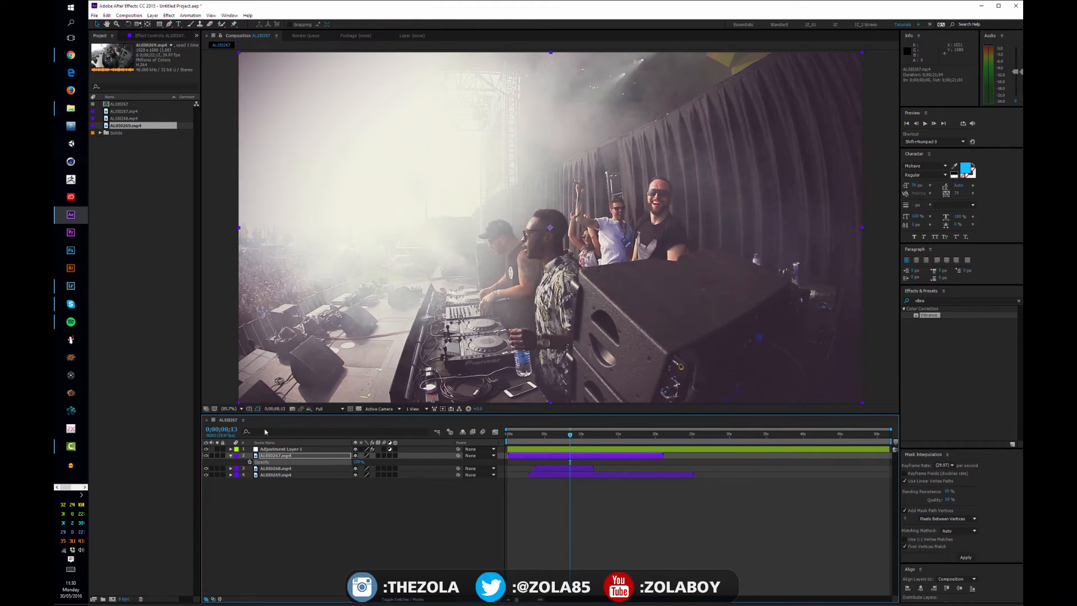
# - Show the first clip's complete list of Transform properties in place of the single Opacity property
pyautogui.click(230, 455)
pyautogui.click(230, 455)
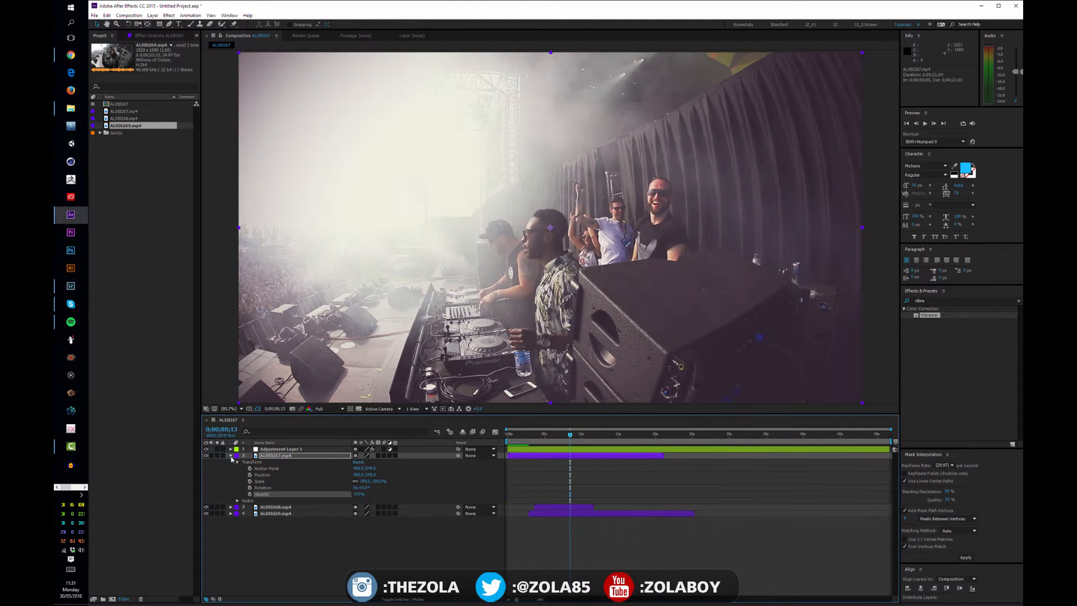
pyautogui.click(237, 462)
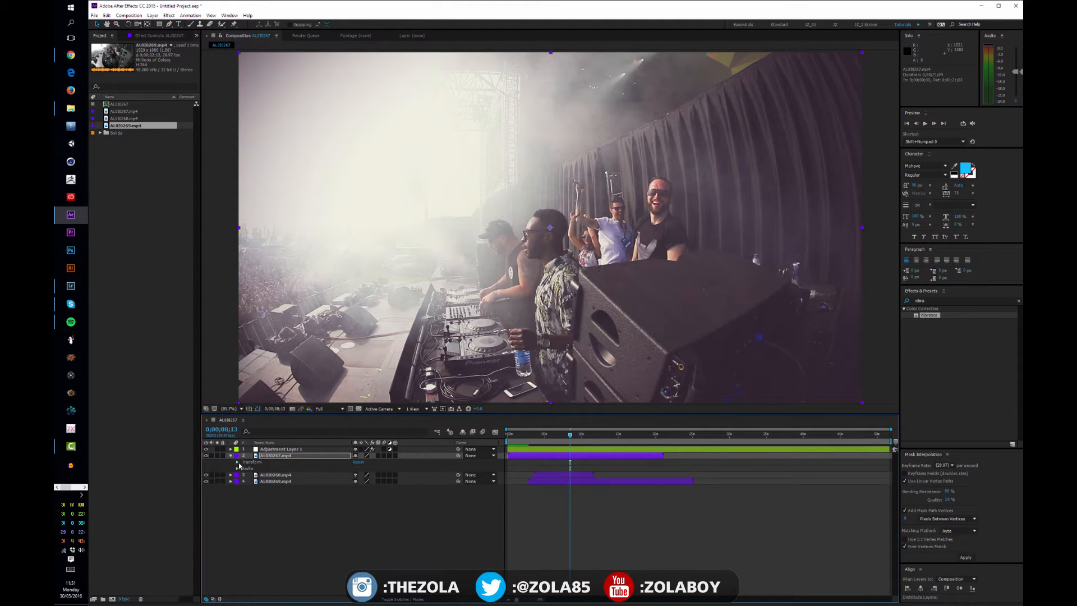
pyautogui.click(237, 462)
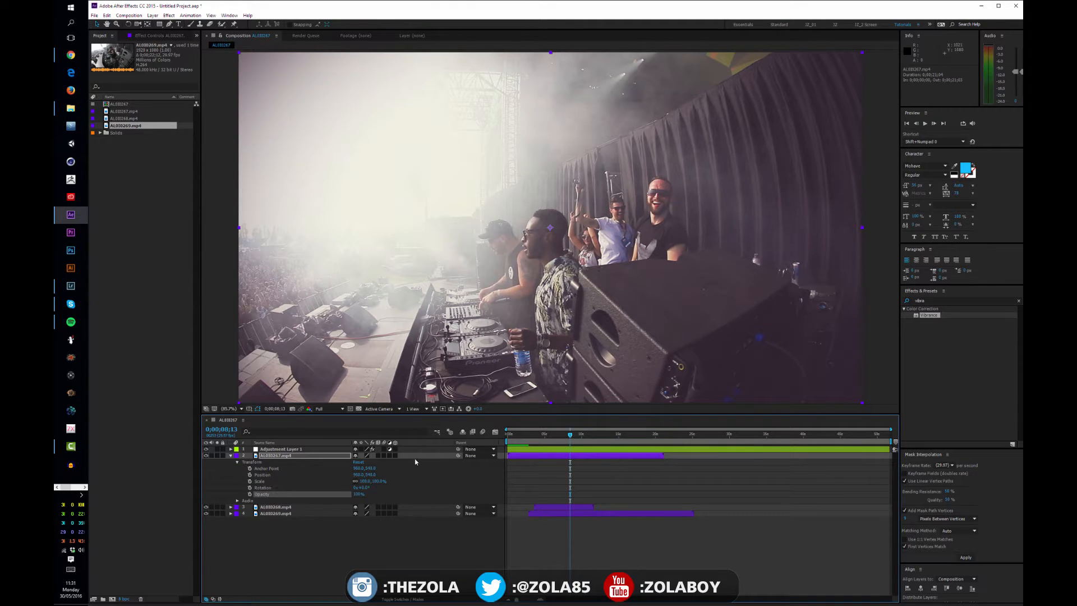
# - Reveal the first clip's Scale, Position and Anchor Point properties individually, one after another
pyautogui.press('s')
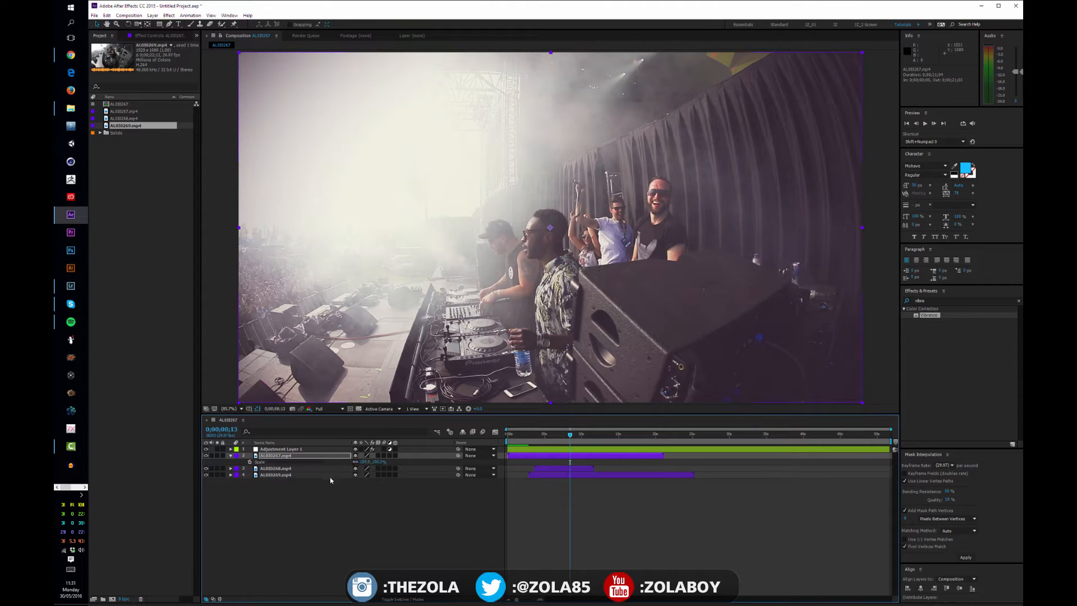
pyautogui.press('p')
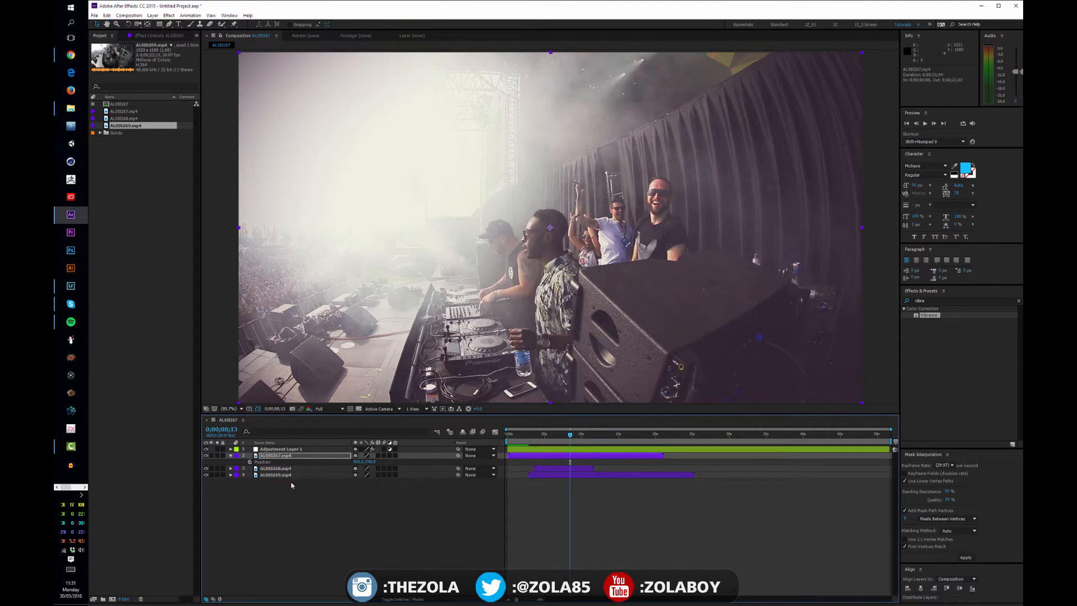
pyautogui.press('a')
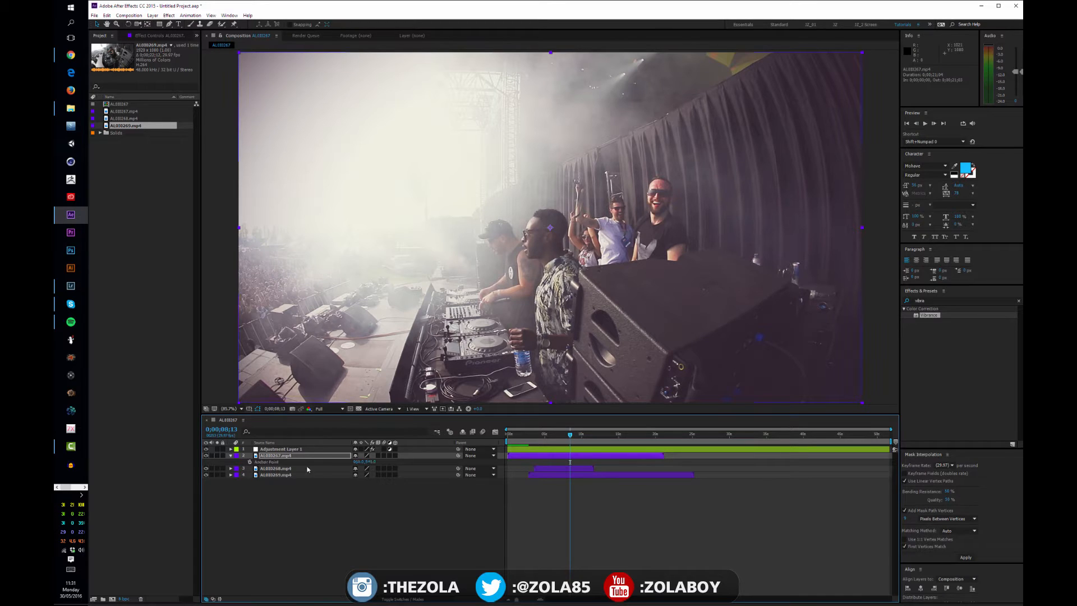
# - Reveal the first clip's Audio Levels and Waveform, and collapse its properties and clear the selection
pyautogui.click(231, 456)
pyautogui.click(231, 457)
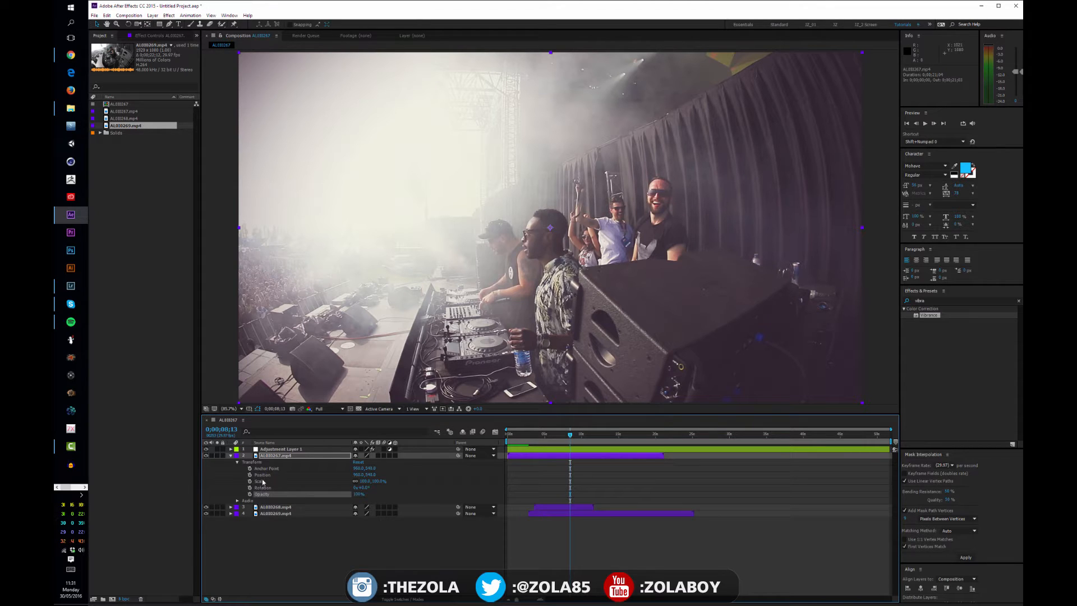
pyautogui.press('l')
pyautogui.press('l')
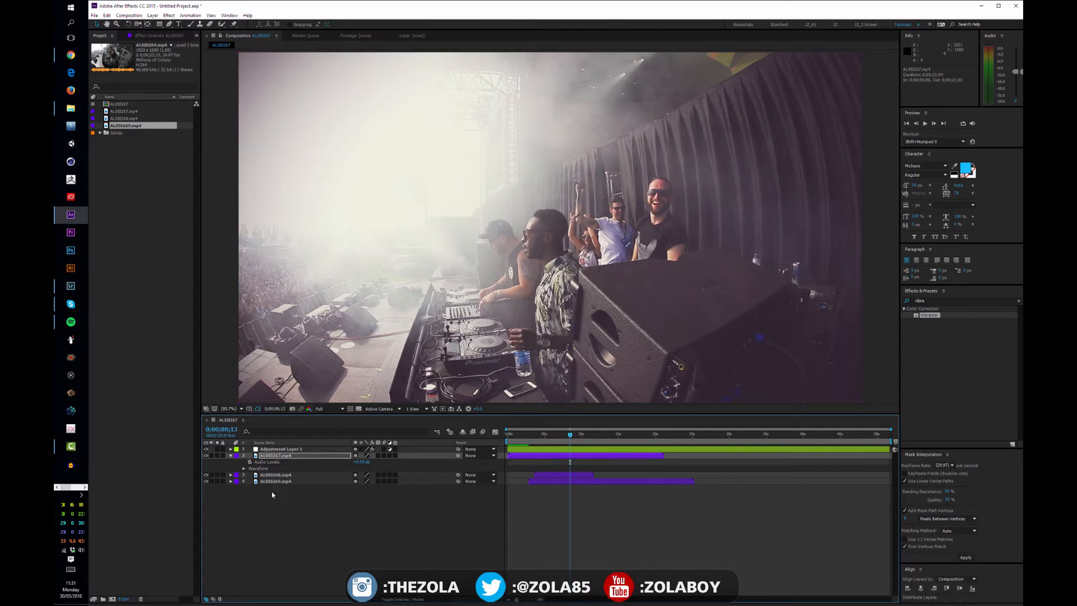
pyautogui.click(272, 495)
pyautogui.click(230, 456)
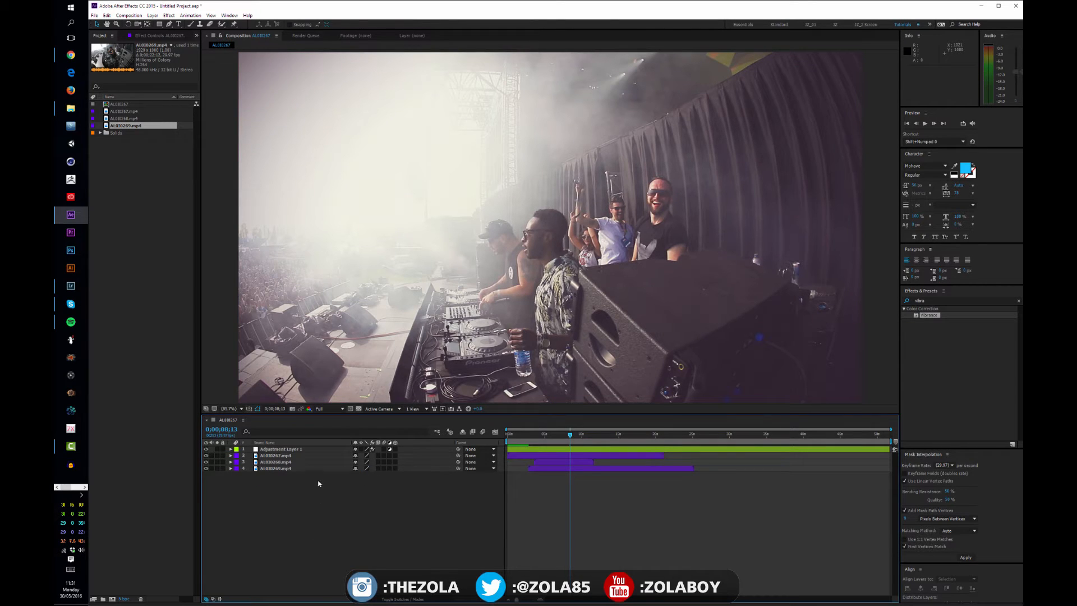
# - Solo the second clip to view it ungraded, and solo the third clip instead at 0:00:07:17
pyautogui.click(217, 462)
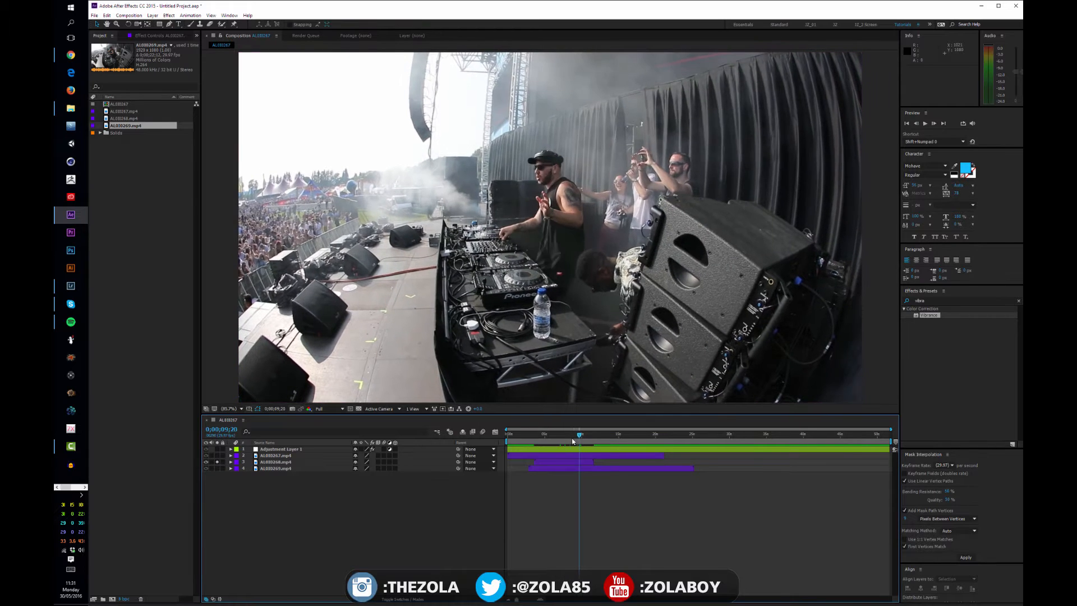
pyautogui.click(217, 462)
pyautogui.click(217, 468)
pyautogui.moveTo(547, 436)
pyautogui.mouseDown()
pyautogui.moveTo(575, 436)
pyautogui.moveTo(564, 436)
pyautogui.mouseUp()
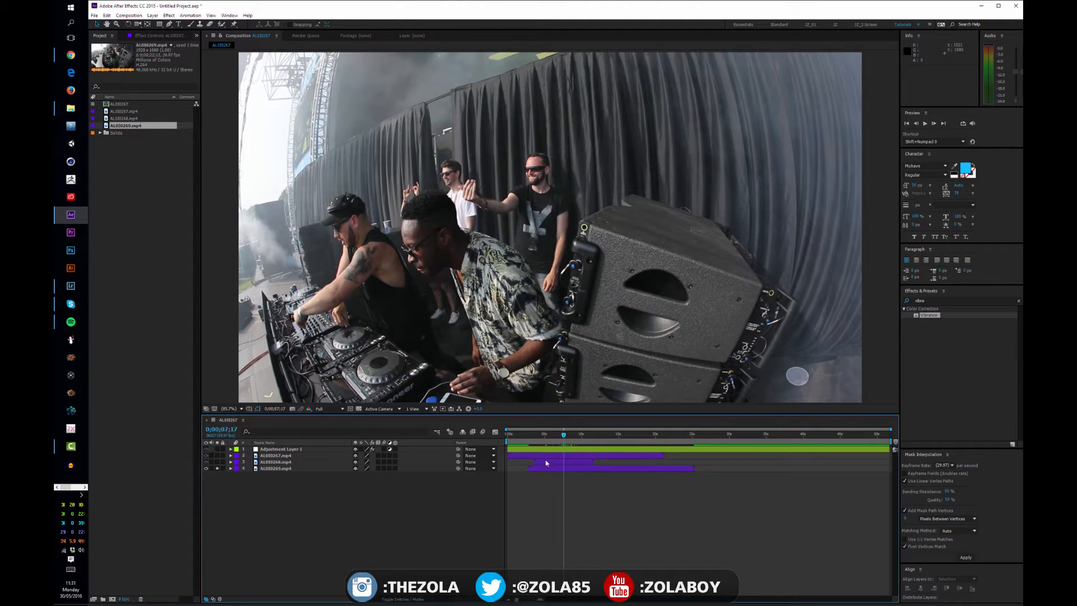
# - Release the clip solos so all layers show again, and clear the layer selection
pyautogui.click(279, 469)
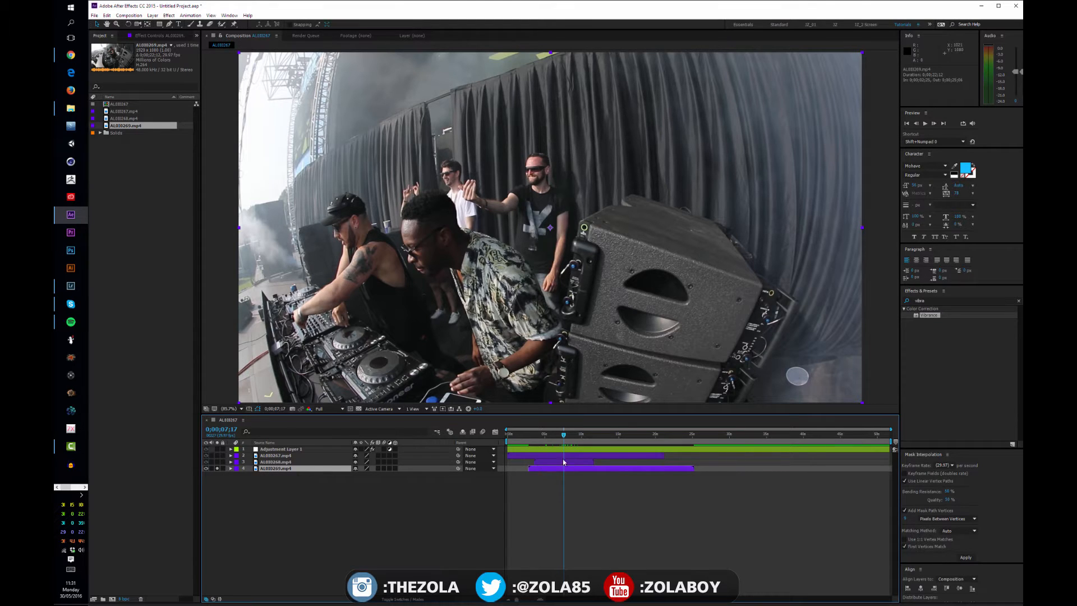
pyautogui.click(218, 464)
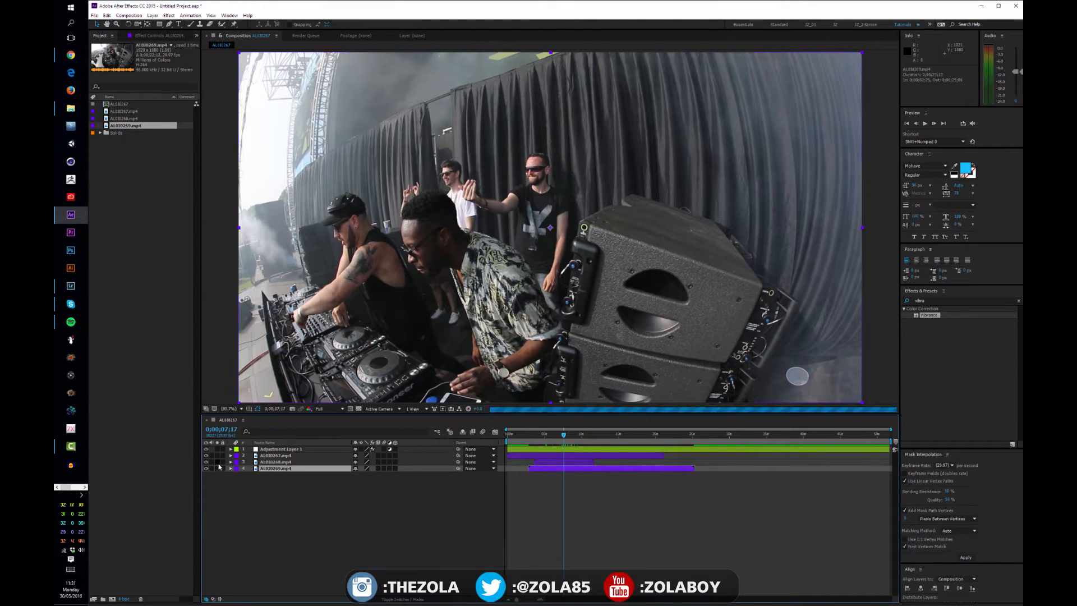
pyautogui.click(220, 481)
pyautogui.click(218, 462)
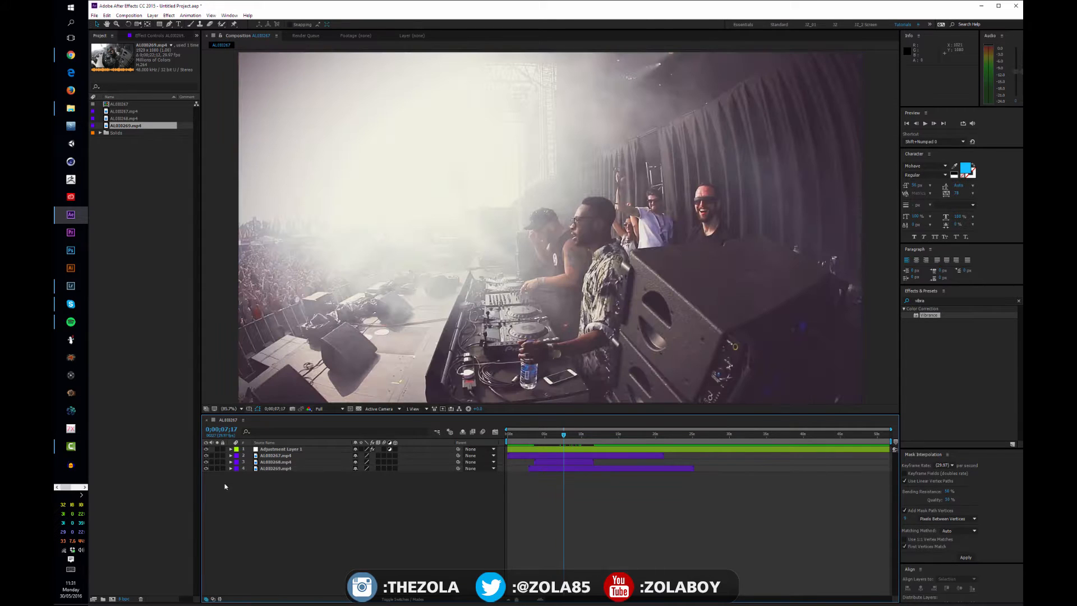
# - Lock all four layers and try to select the adjustment layer and the clips at 0:00:10:03
pyautogui.moveTo(223, 449); pyautogui.dragTo(223, 493)
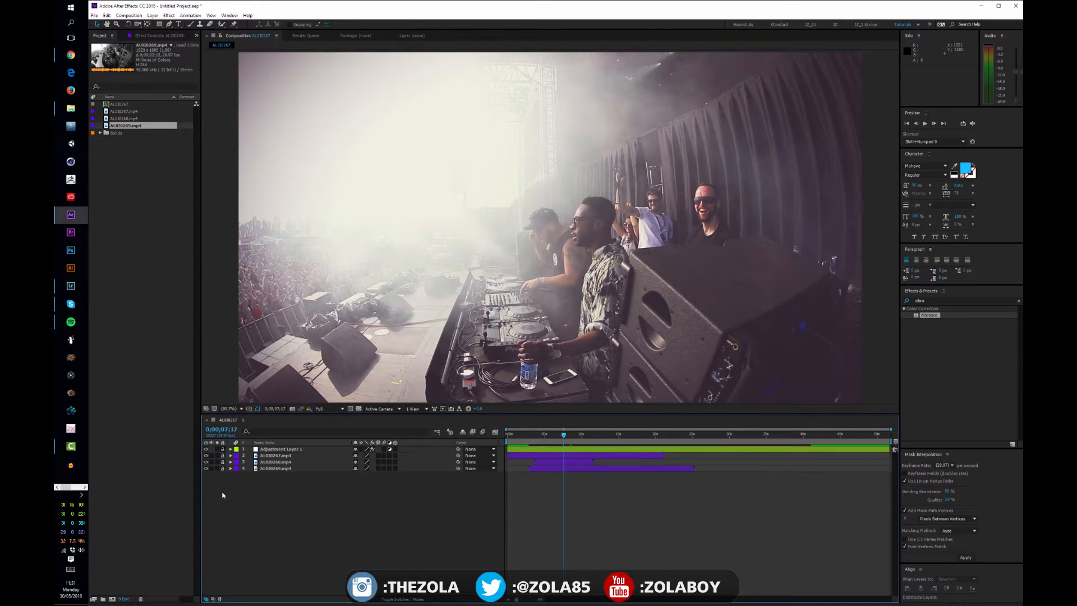
pyautogui.click(583, 436)
pyautogui.click(563, 450)
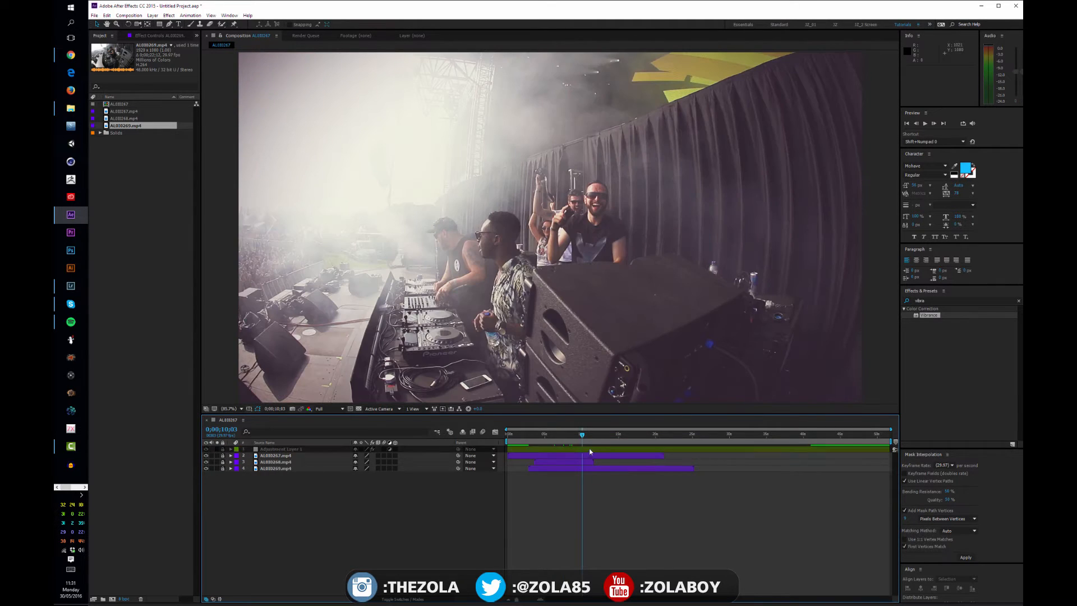
pyautogui.click(563, 463)
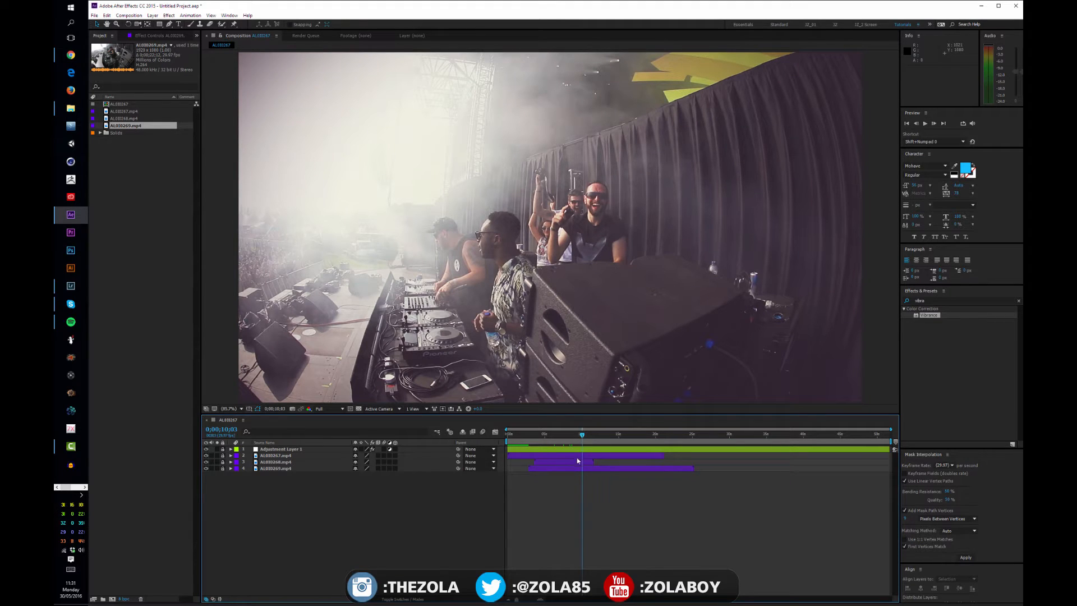
pyautogui.click(567, 463)
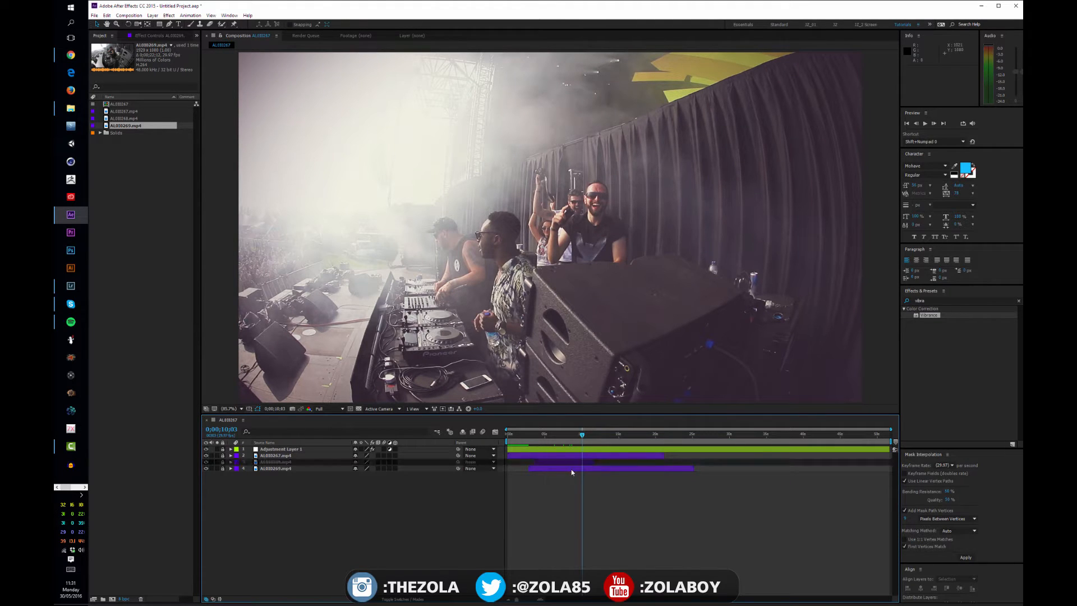
pyautogui.click(578, 468)
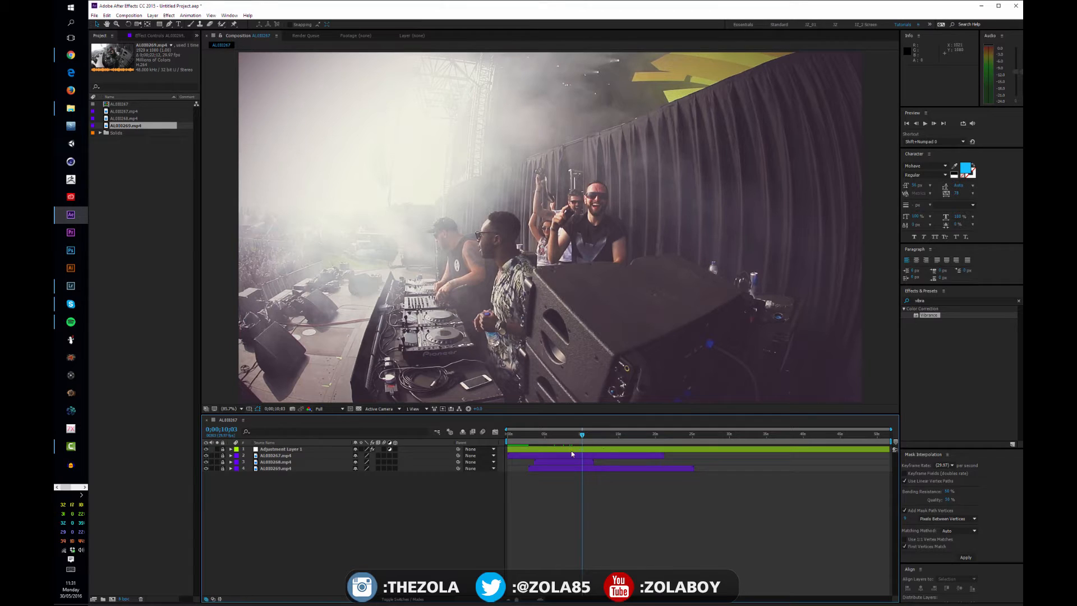
pyautogui.click(332, 450)
# - Unlock all four layers and select them together in the timeline
pyautogui.moveTo(224, 449); pyautogui.dragTo(231, 488)
pyautogui.click(222, 450)
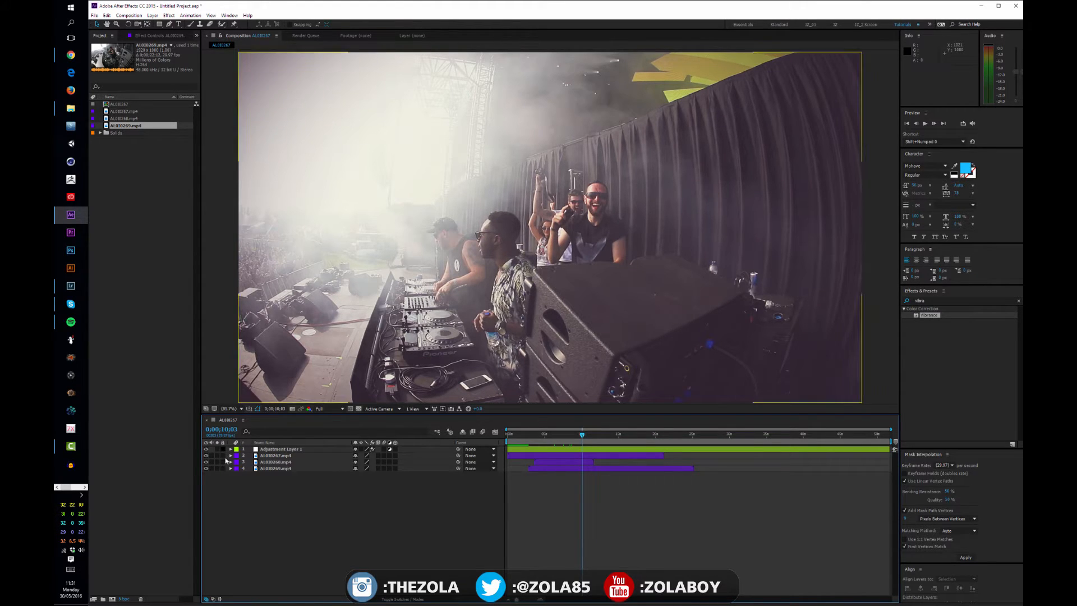
pyautogui.click(223, 449)
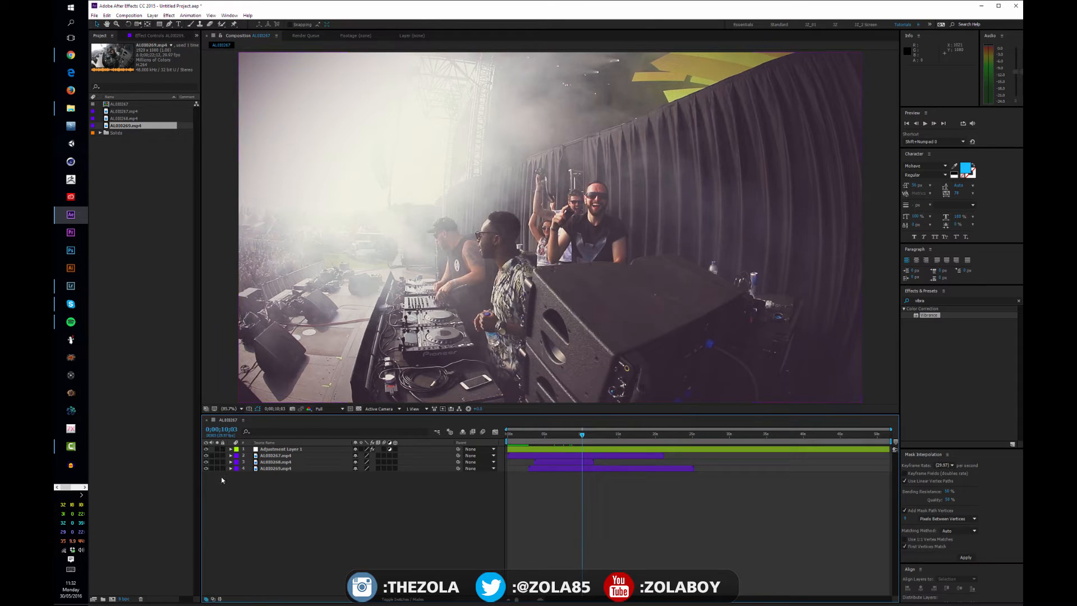
pyautogui.hotkey('ctrl', 'a')
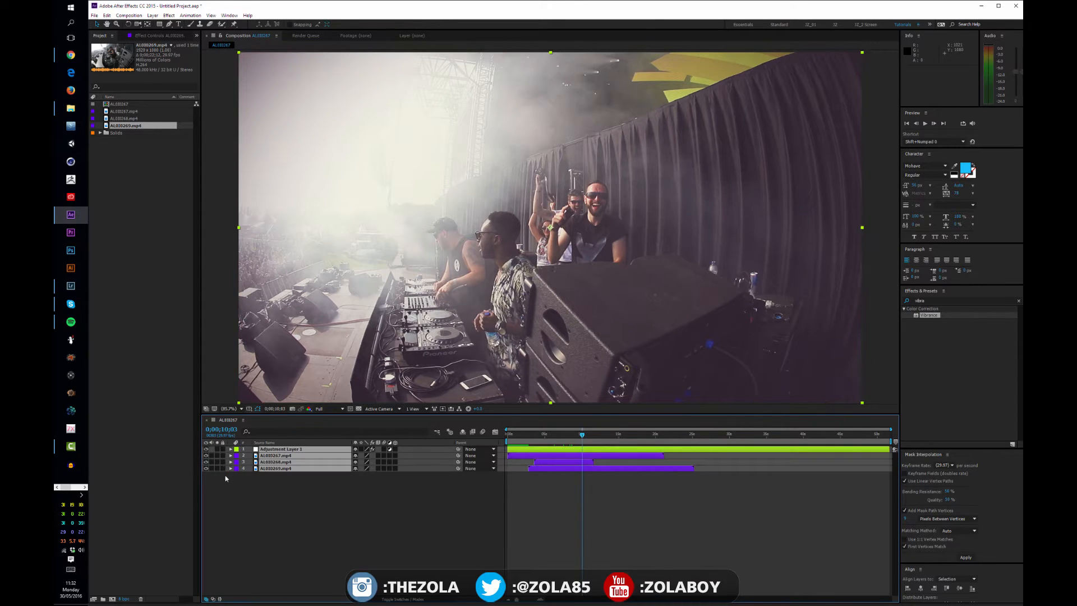
pyautogui.moveTo(222, 449); pyautogui.dragTo(222, 469)
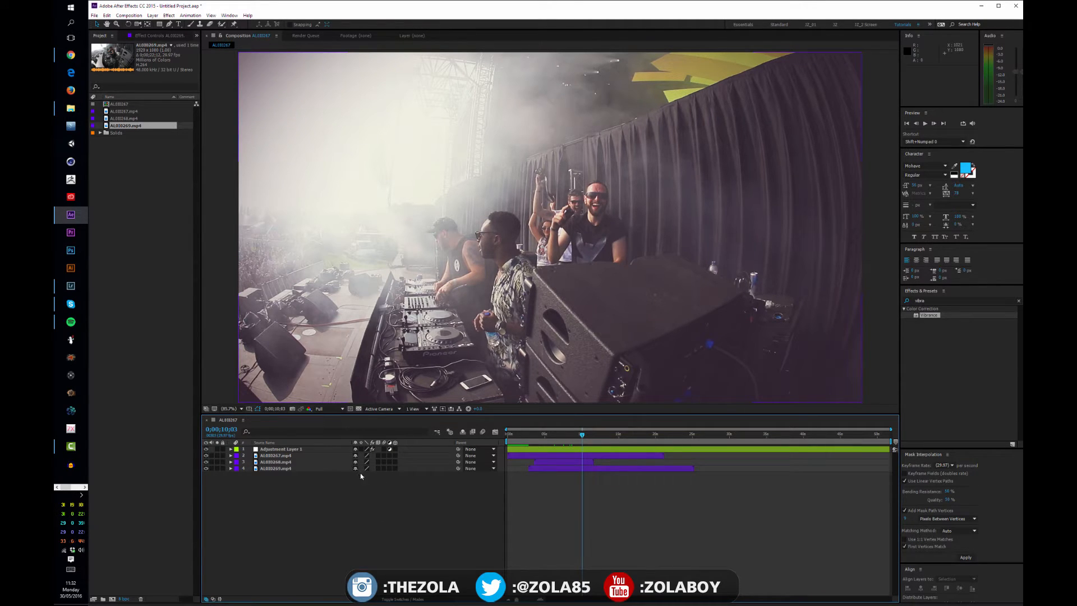
# - Toggle the adjustment layer's Shy switch and move the current time to 0:00:08:26
pyautogui.click(356, 450)
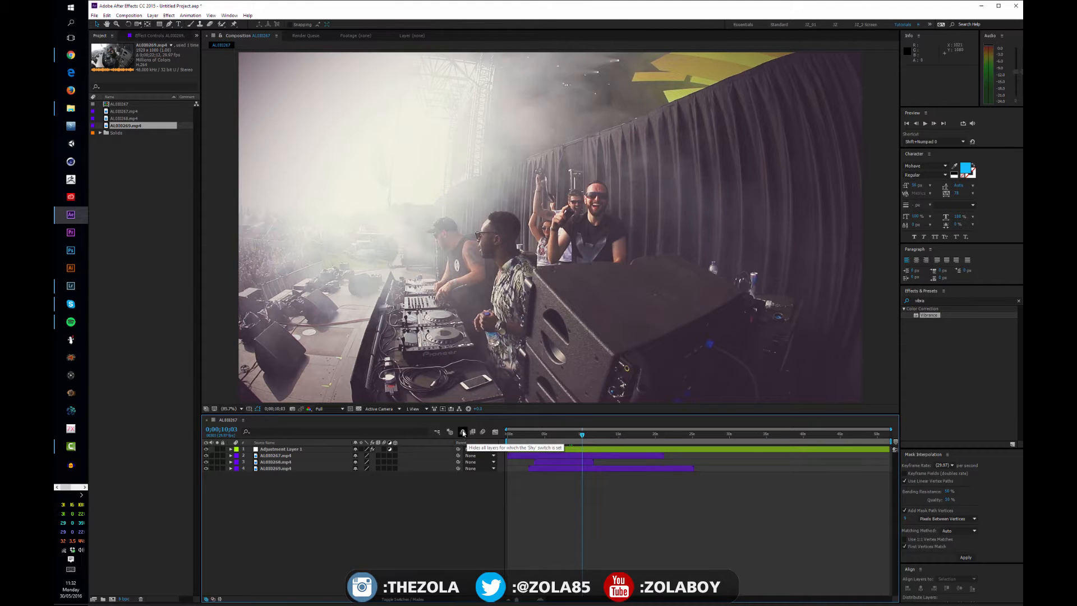
pyautogui.moveTo(570, 439); pyautogui.dragTo(572, 437)
pyautogui.click(329, 516)
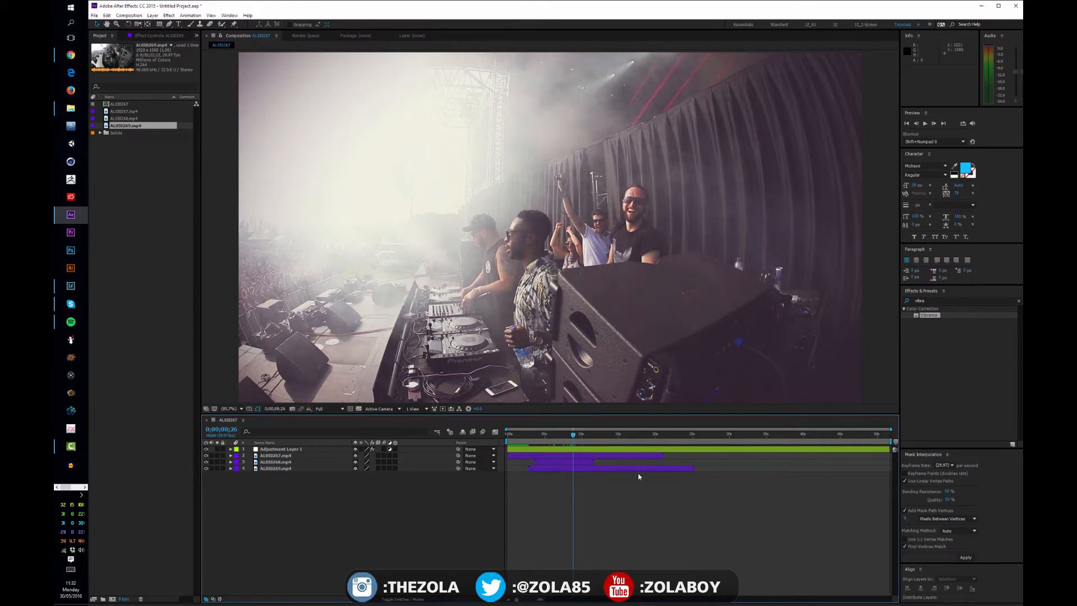
# - Undo the latest layer changes, back through the third clip's move earlier in the timeline
pyautogui.hotkey('ctrl', 'z')
pyautogui.hotkey('ctrl', 'z')
pyautogui.hotkey('ctrl', 'z')
pyautogui.hotkey('ctrl', 'z')
pyautogui.hotkey('ctrl', 'z')
pyautogui.hotkey('ctrl', 'z')
pyautogui.hotkey('ctrl', 'z')
pyautogui.hotkey('ctrl', 'z')
pyautogui.hotkey('ctrl', 'z')
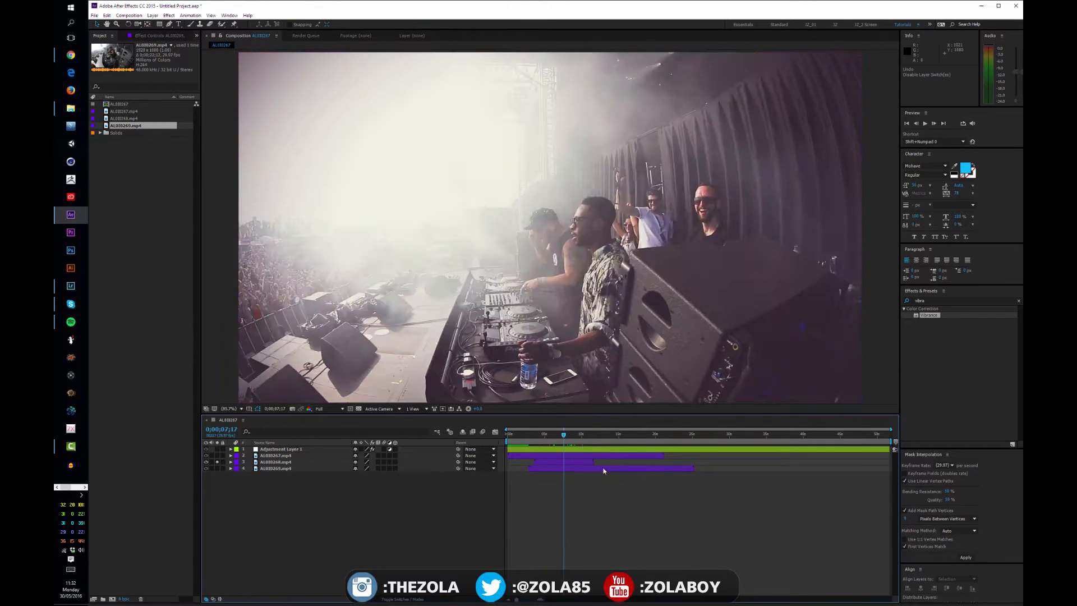
pyautogui.hotkey('ctrl', 'z')
pyautogui.hotkey('ctrl', 'z')
pyautogui.hotkey('ctrl', 'z')
pyautogui.hotkey('ctrl', 'z')
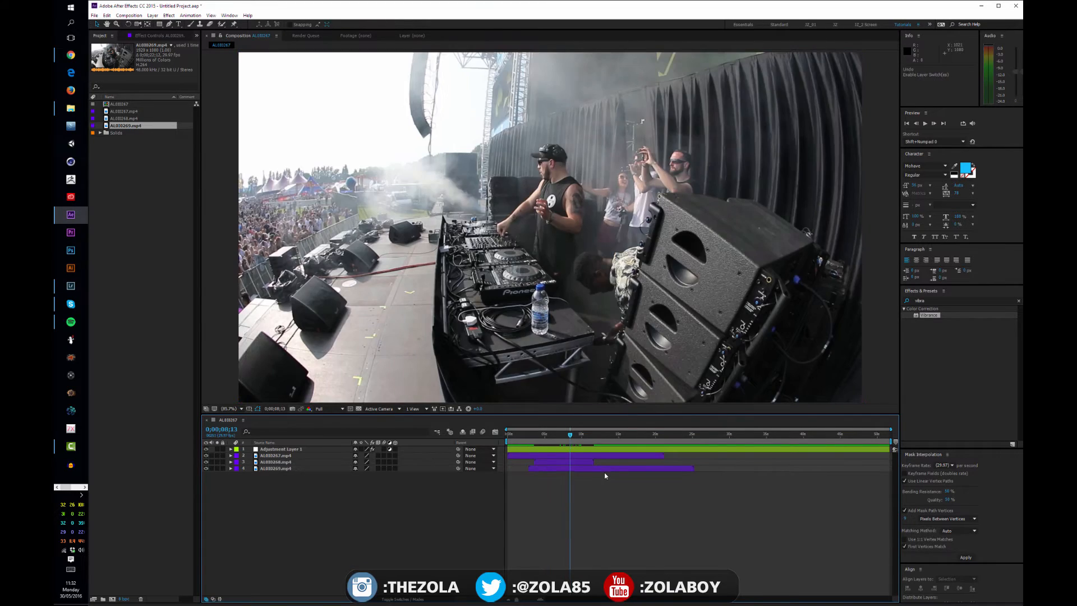
pyautogui.hotkey('ctrl', 'z')
pyautogui.hotkey('ctrl', 'z')
pyautogui.hotkey('ctrl', 'z')
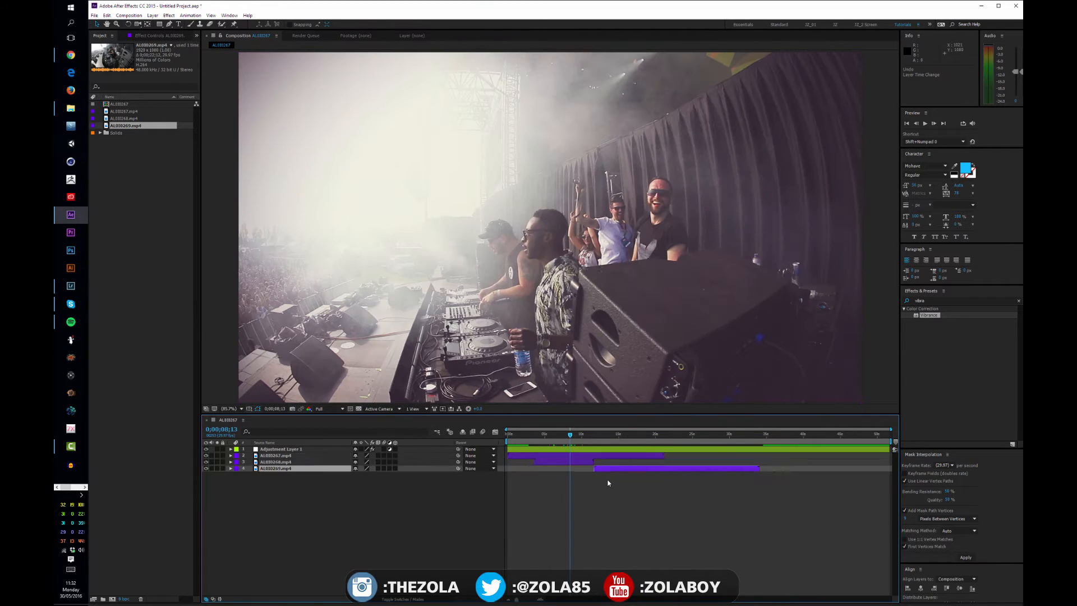
# - Move the current time to 0:00:14:15 and select the footage clips one after another in the timeline
pyautogui.moveTo(602, 436)
pyautogui.mouseDown()
pyautogui.moveTo(706, 437)
pyautogui.moveTo(615, 439)
pyautogui.mouseUp()
pyautogui.click(435, 459)
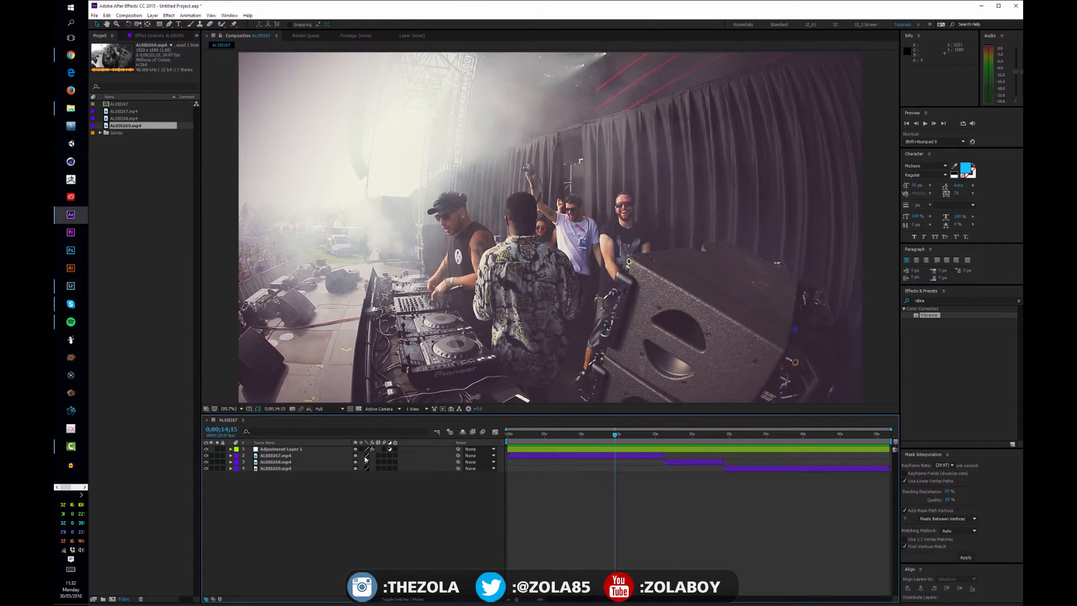
pyautogui.click(306, 455)
pyautogui.click(308, 462)
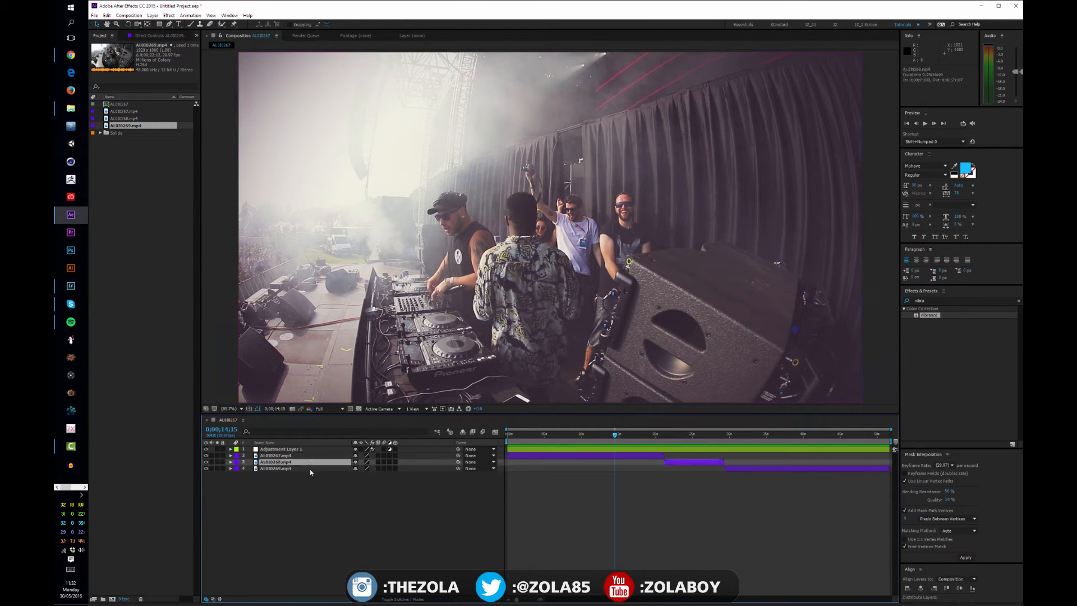
pyautogui.click(360, 467)
pyautogui.click(369, 501)
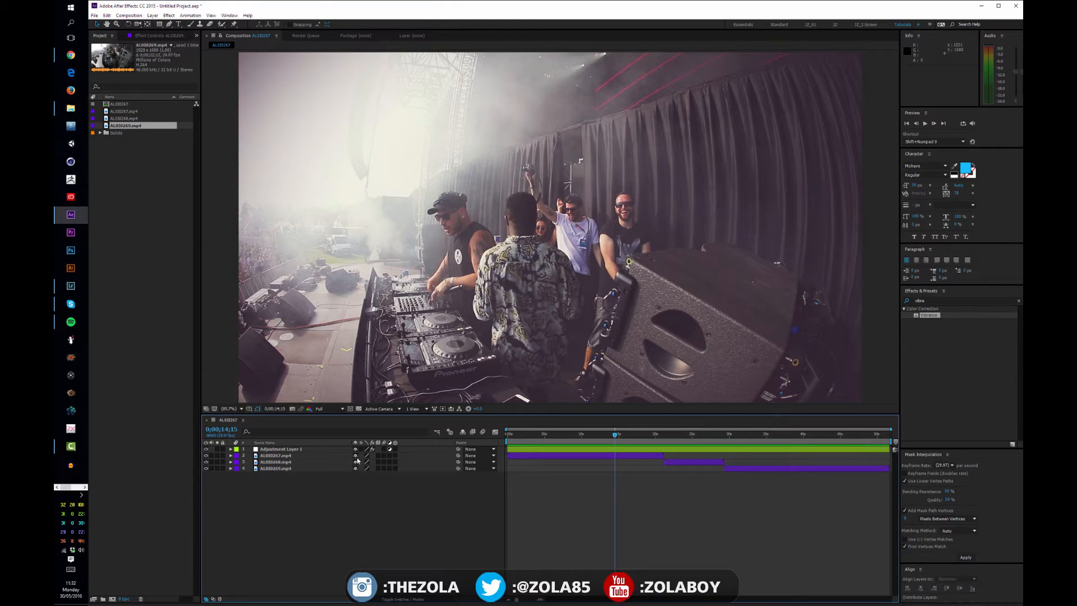
# - Try shy-layer hiding with the adjustment layer and all three clips marked shy, check the frame at 0:00:14:07, and show the layers again
pyautogui.click(463, 432)
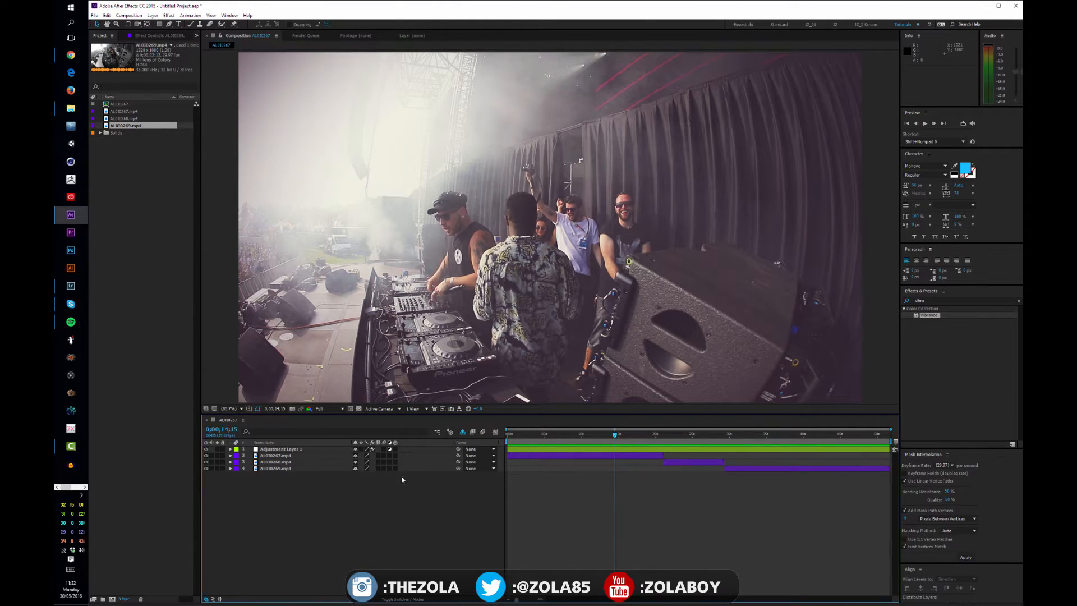
pyautogui.click(355, 448)
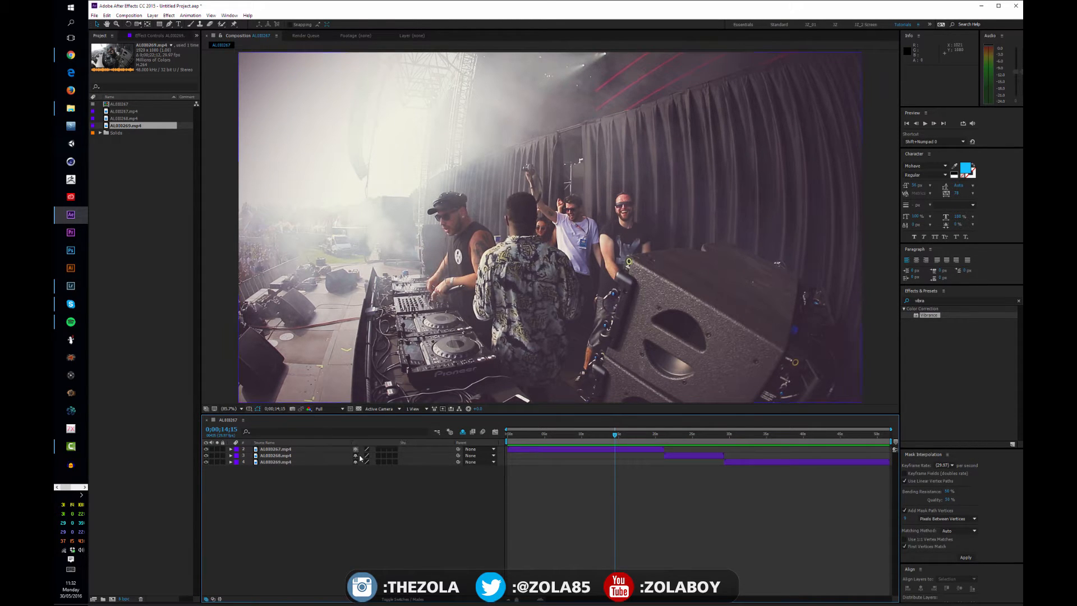
pyautogui.click(355, 449)
pyautogui.click(355, 449)
pyautogui.click(355, 449)
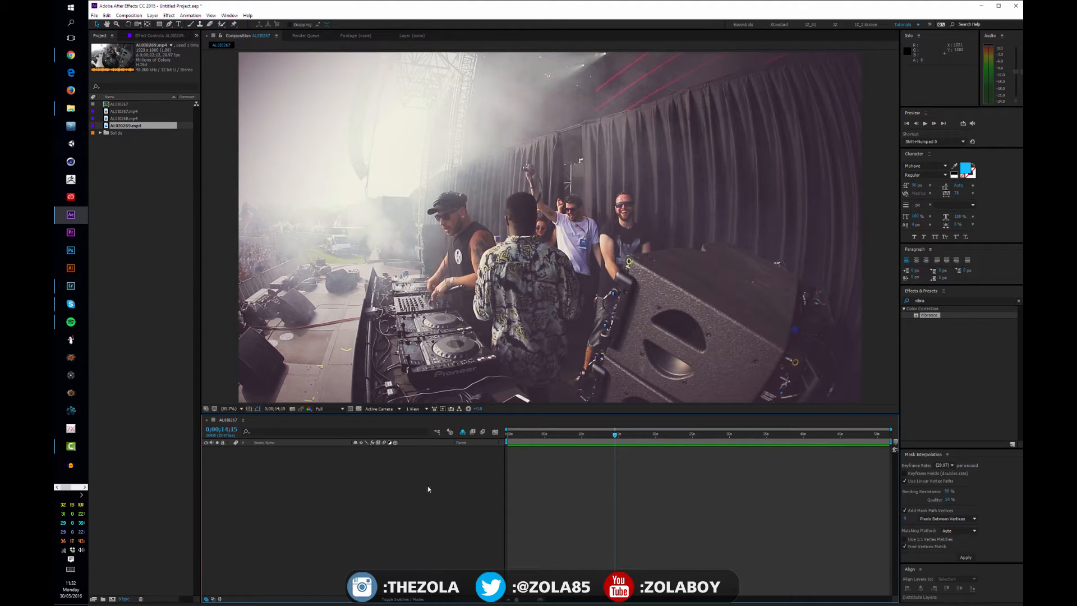
pyautogui.moveTo(592, 436); pyautogui.dragTo(612, 443)
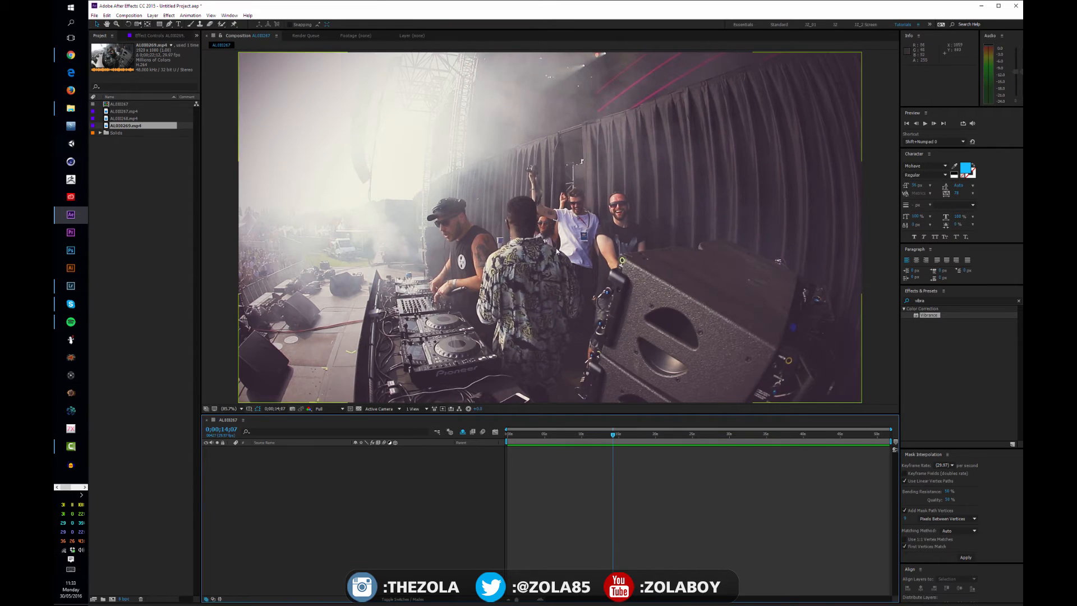
pyautogui.click(462, 432)
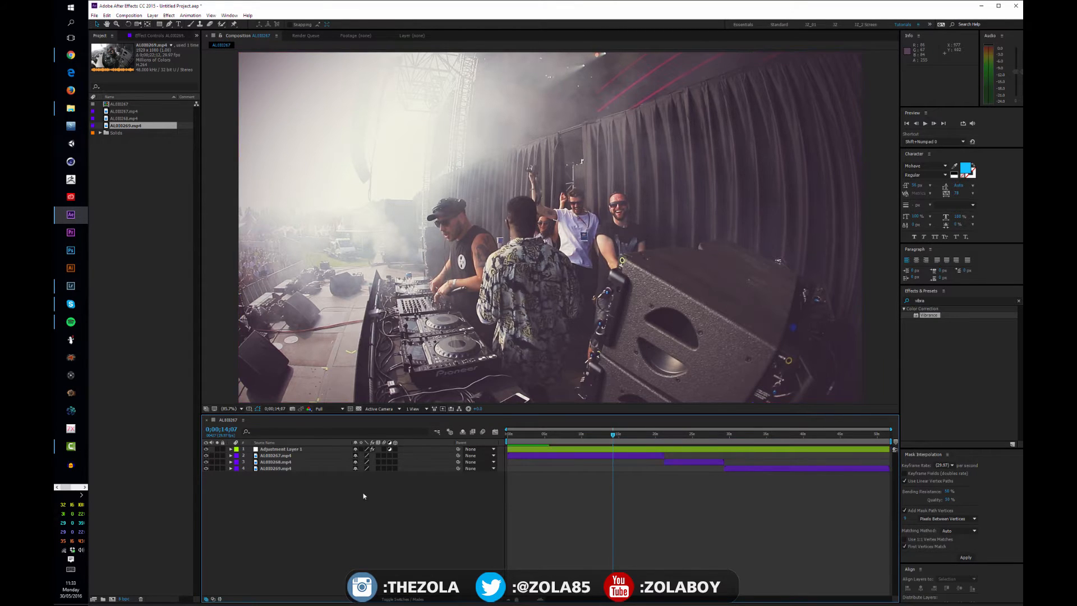
# - Switch the timeline's name column to Layer Name and move the current time to 0:00:19:06
pyautogui.click(329, 443)
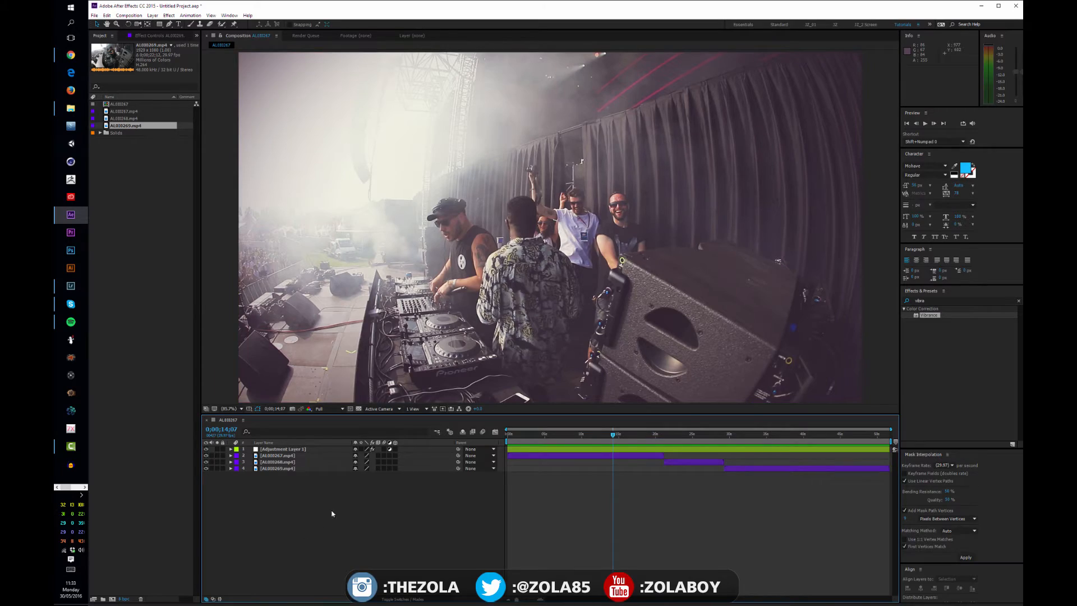
pyautogui.moveTo(635, 434); pyautogui.dragTo(659, 432)
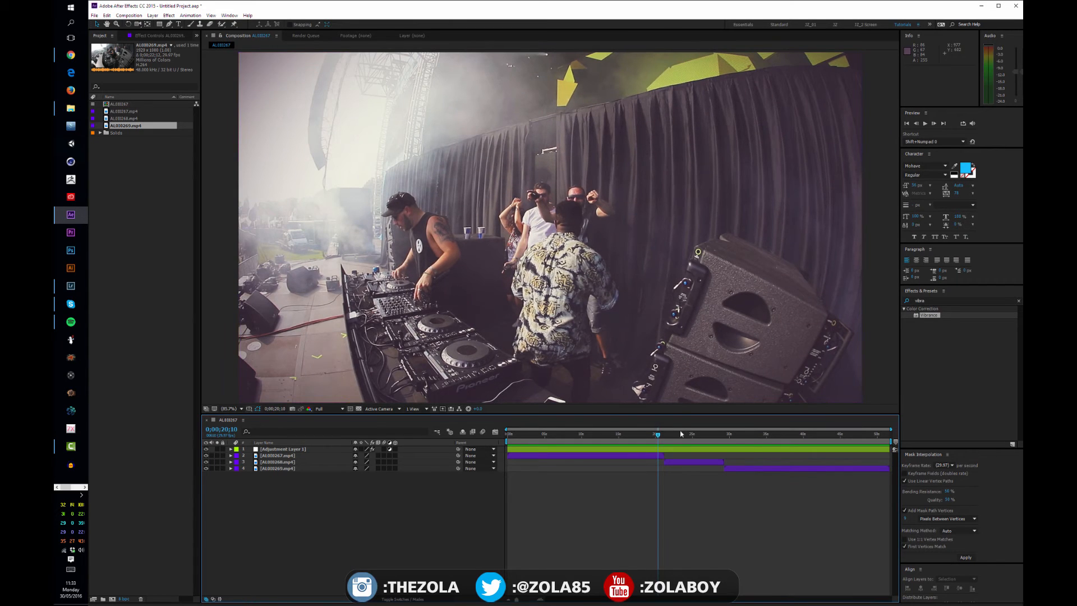
pyautogui.click(649, 433)
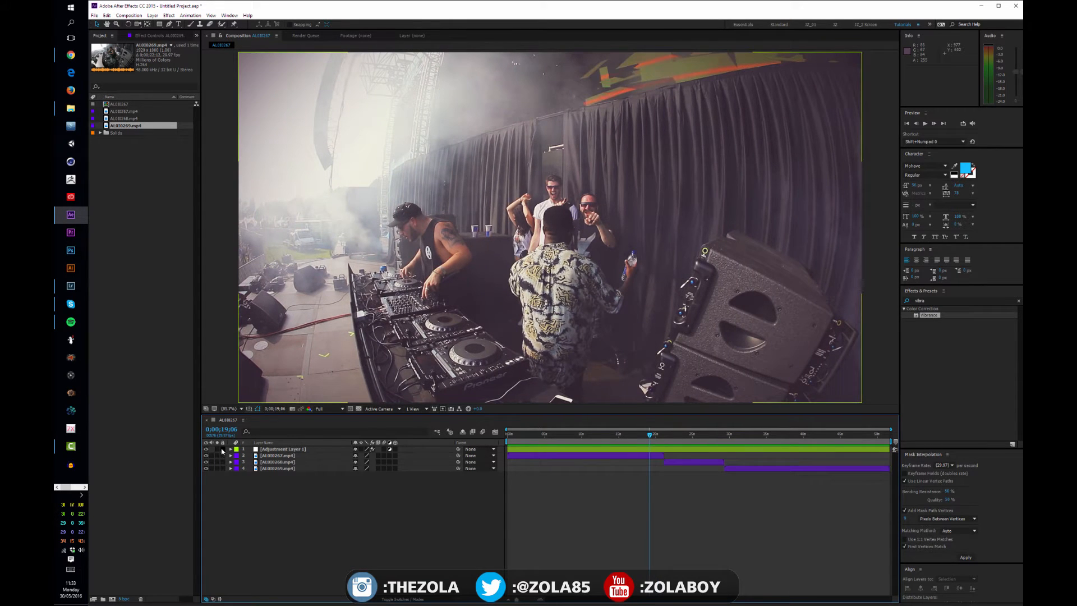
# - Lock the adjustment layer and hide it from the timeline as a shy layer
pyautogui.click(276, 449)
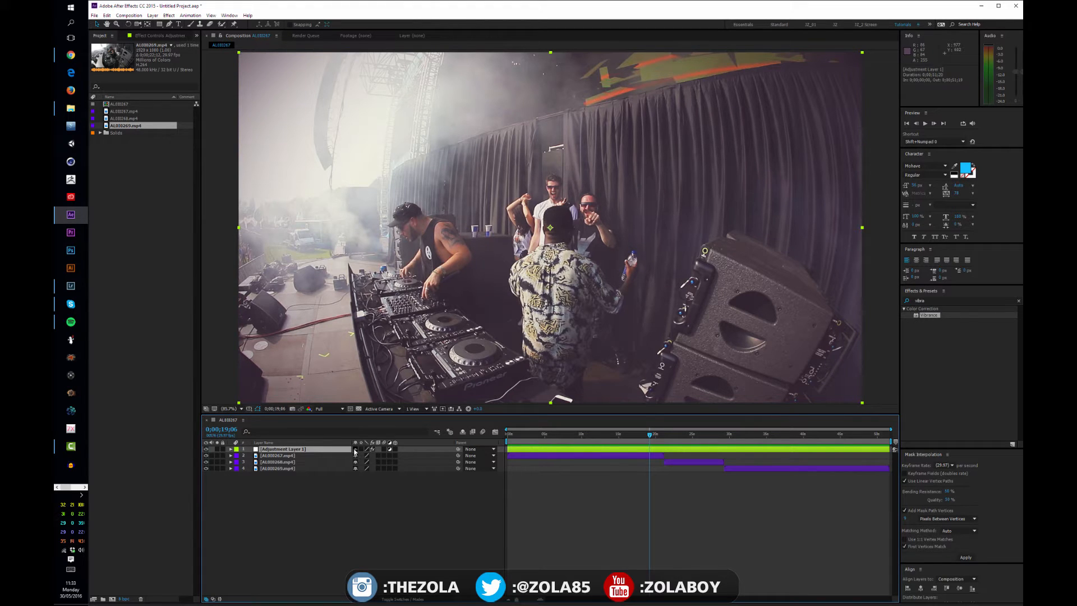
pyautogui.click(222, 449)
pyautogui.click(463, 431)
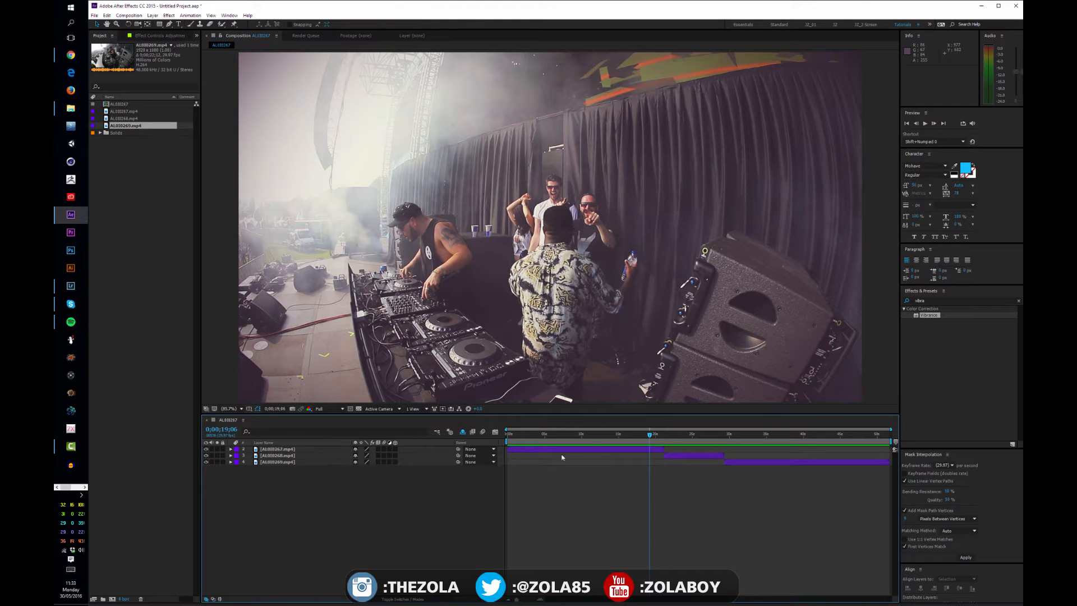
# - Move the current time to 0:00:34:29 and select the three visible clips in turn, ending on the first clip
pyautogui.moveTo(529, 436); pyautogui.dragTo(766, 436)
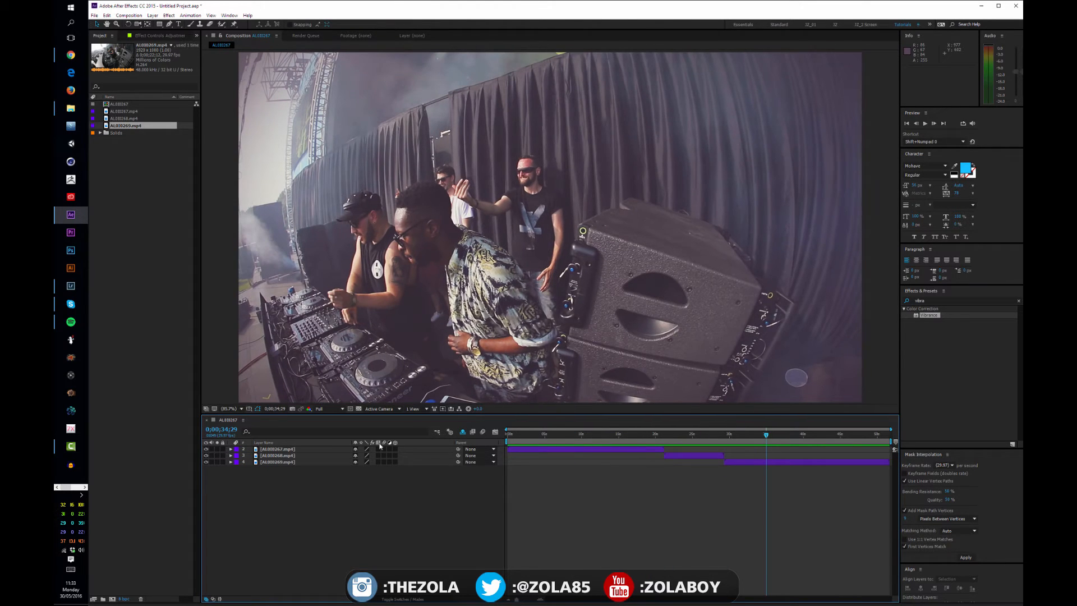
pyautogui.click(332, 451)
pyautogui.click(334, 456)
pyautogui.click(338, 462)
pyautogui.click(340, 475)
pyautogui.click(298, 449)
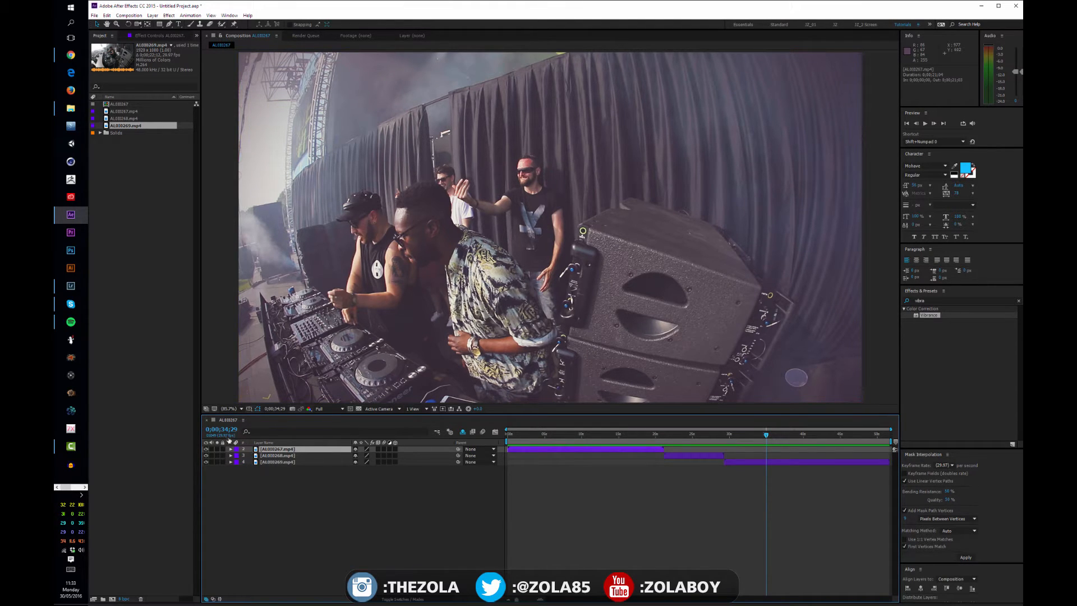
# - Reveal and hide the shy adjustment layer again, and review the footage across the timeline, ending at 0:00:13:11
pyautogui.click(463, 432)
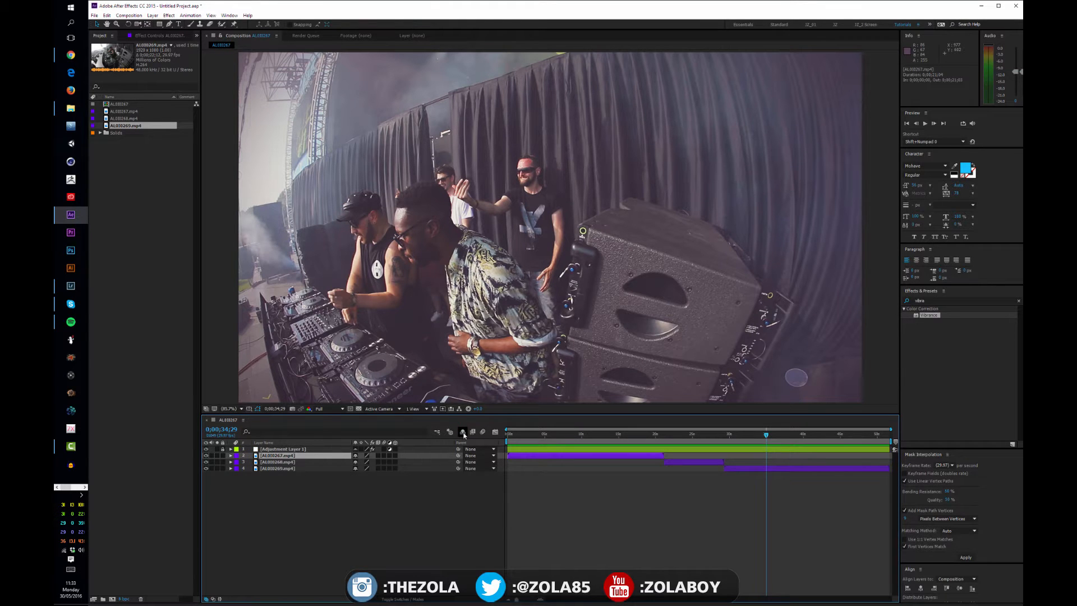
pyautogui.click(463, 433)
pyautogui.moveTo(602, 434); pyautogui.dragTo(749, 440)
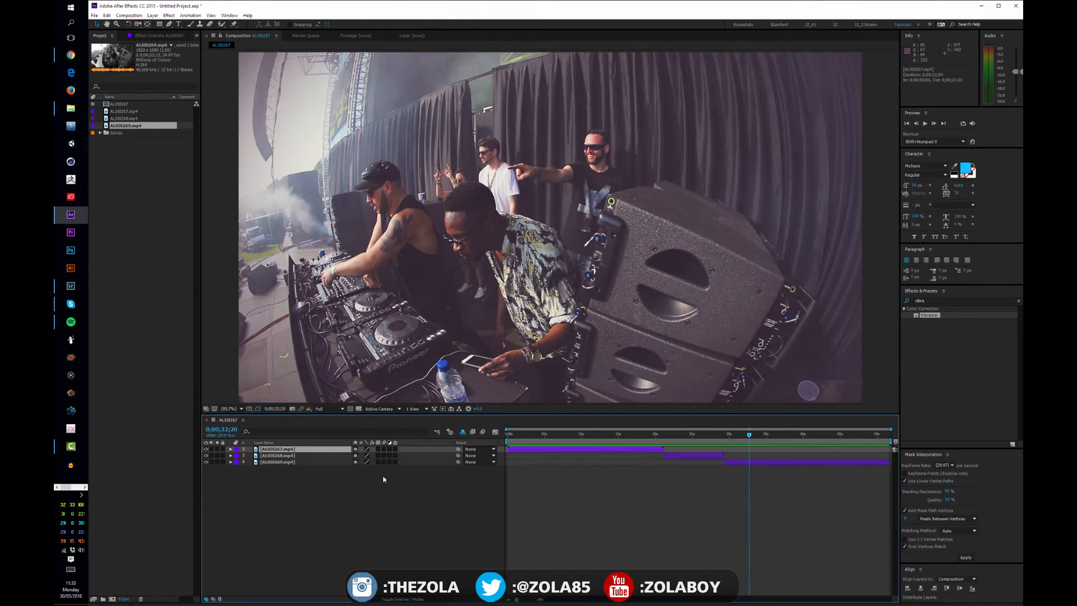
pyautogui.moveTo(642, 441); pyautogui.dragTo(606, 441)
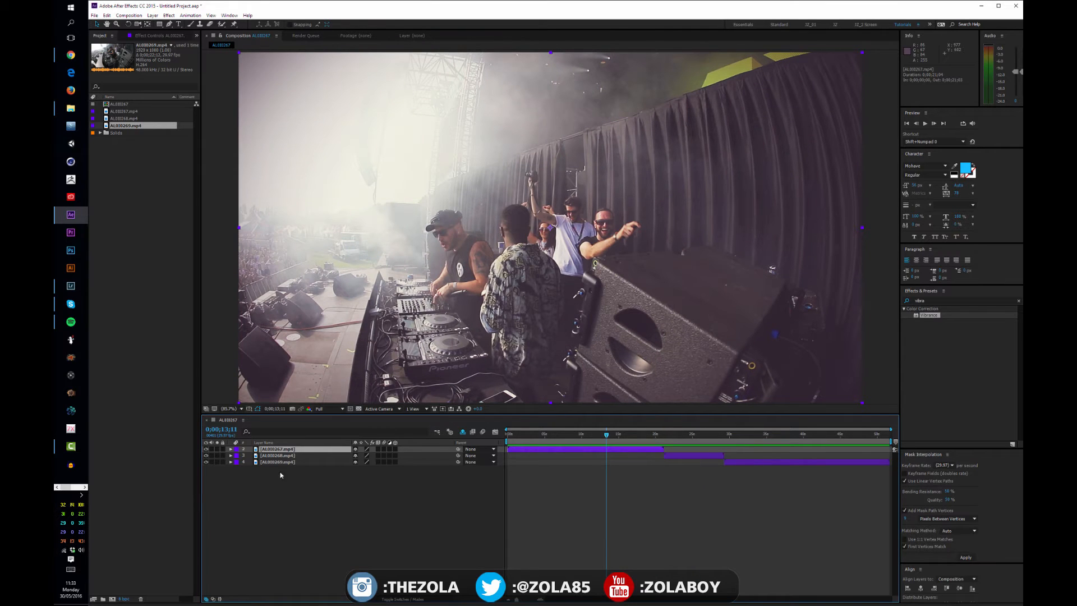
# - Mark all three footage clips as shy so they are hidden from the timeline
pyautogui.press('Delete')
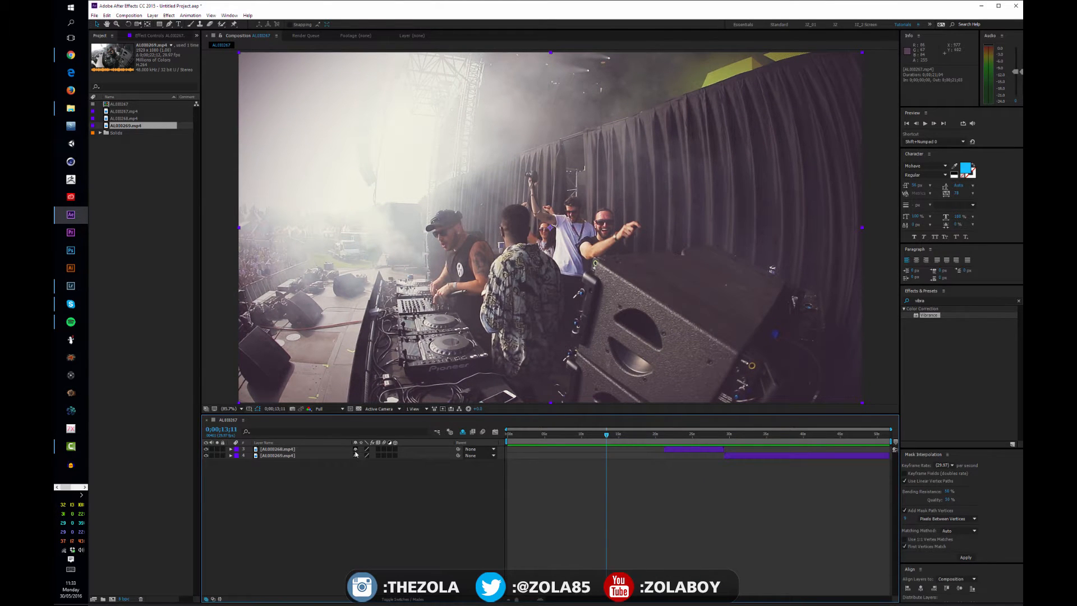
pyautogui.press('Delete')
pyautogui.press('Delete')
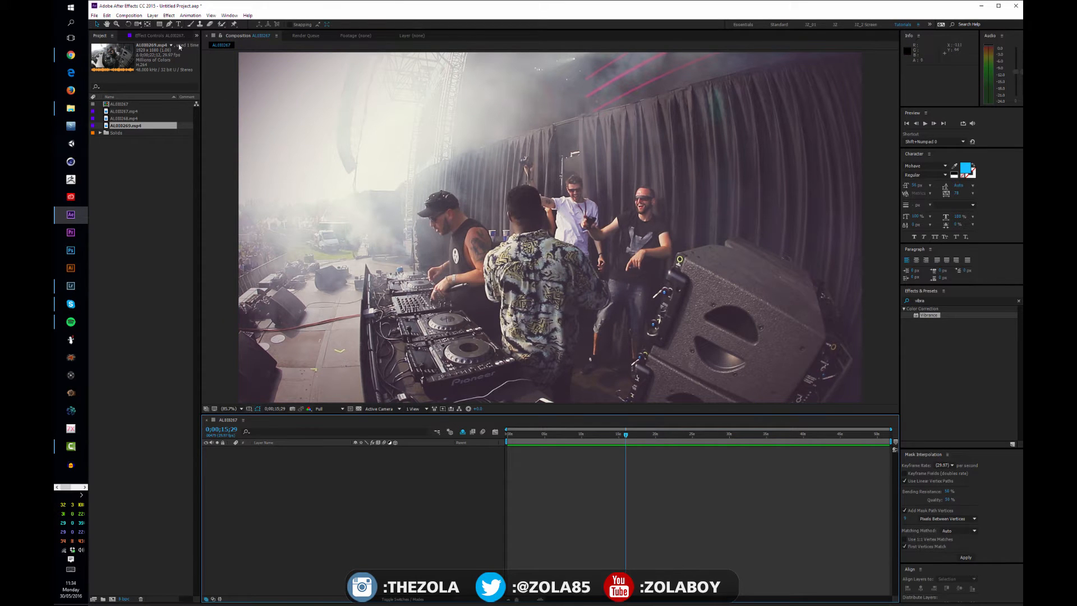
# - Add a text layer reading FOOTAGE near the middle of the composition
pyautogui.click(179, 24)
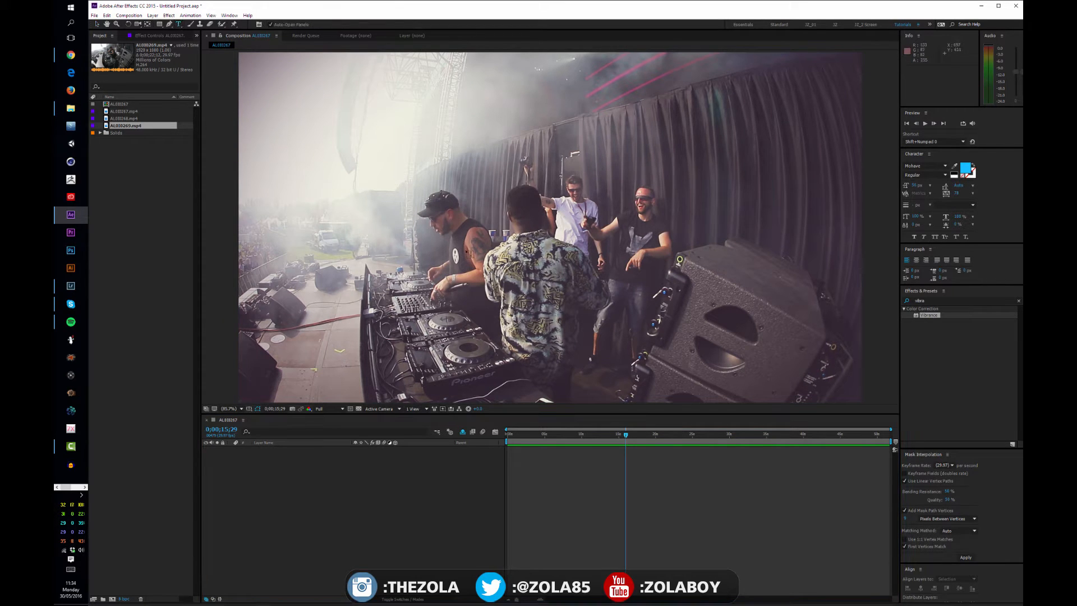
pyautogui.click(469, 271)
pyautogui.write('FOOTAGE')
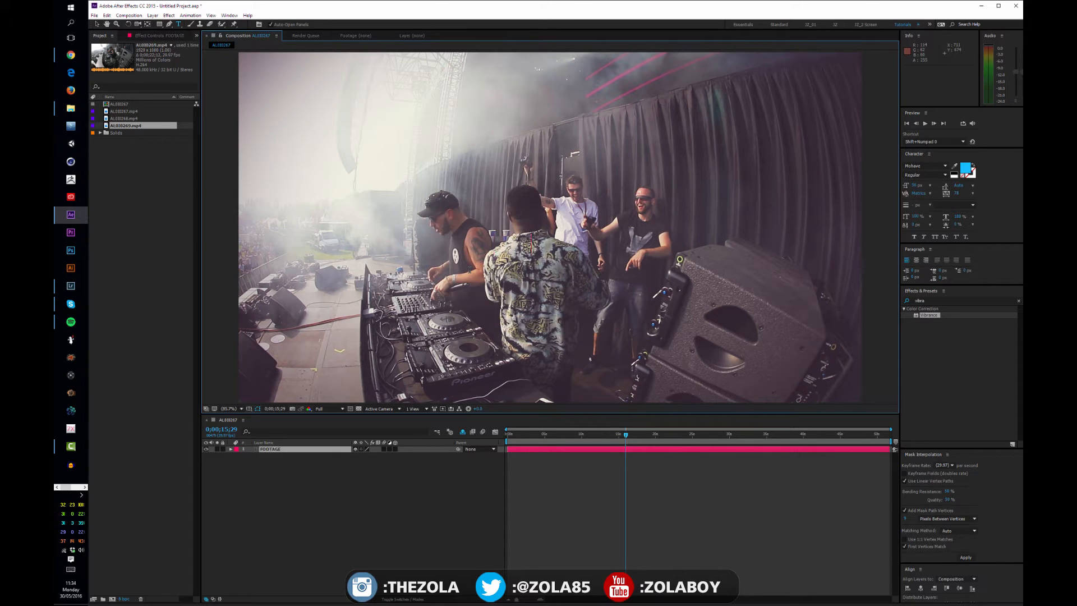
# - Enlarge the FOOTAGE text to about 267% and move it to the lower centre of the frame
pyautogui.click(96, 24)
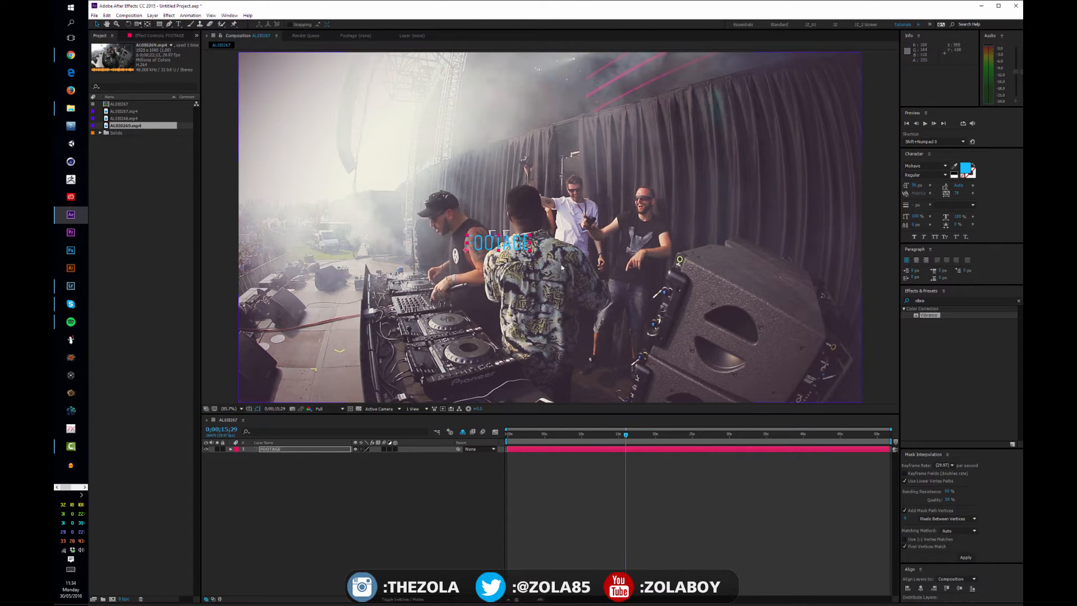
pyautogui.moveTo(529, 250); pyautogui.dragTo(633, 252)
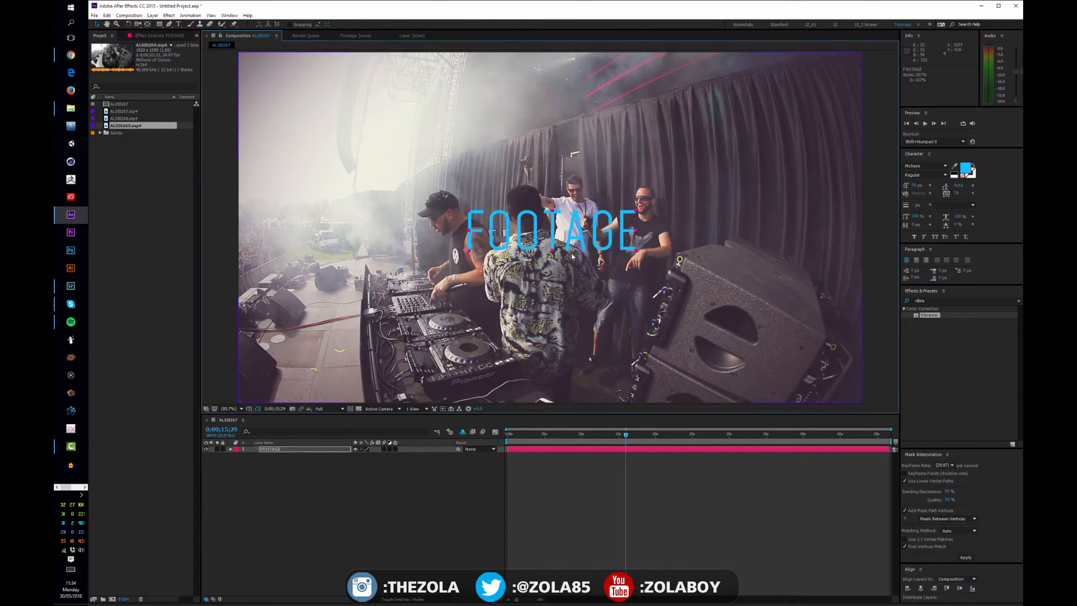
pyautogui.moveTo(581, 230); pyautogui.dragTo(576, 358)
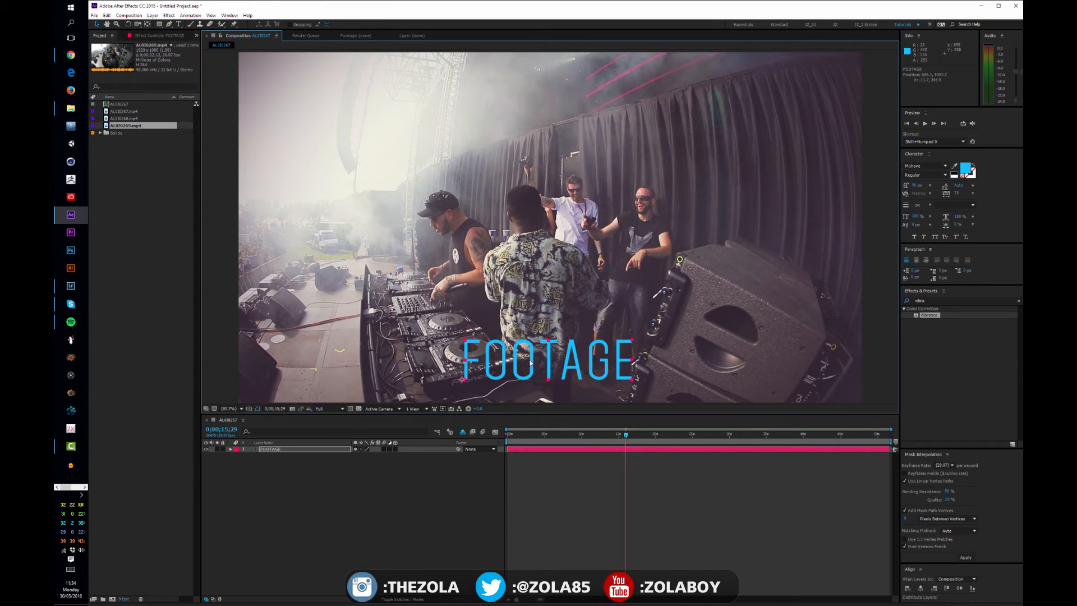
# - Compare the timeline with the shy layers shown and hidden around the FOOTAGE layer, and move the current time to 0:00:06:12
pyautogui.click(275, 449)
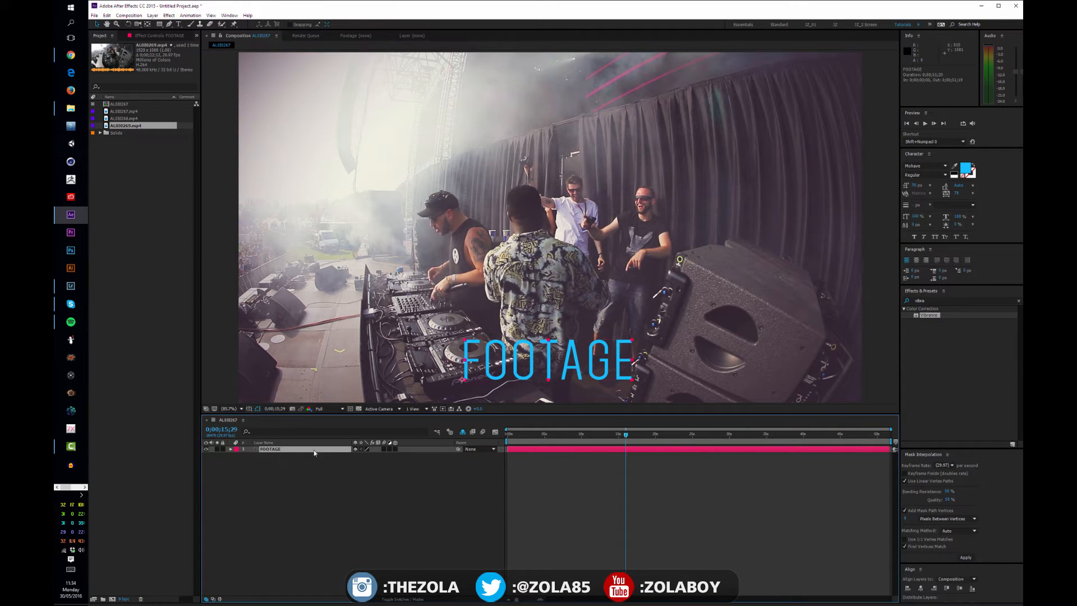
pyautogui.click(463, 432)
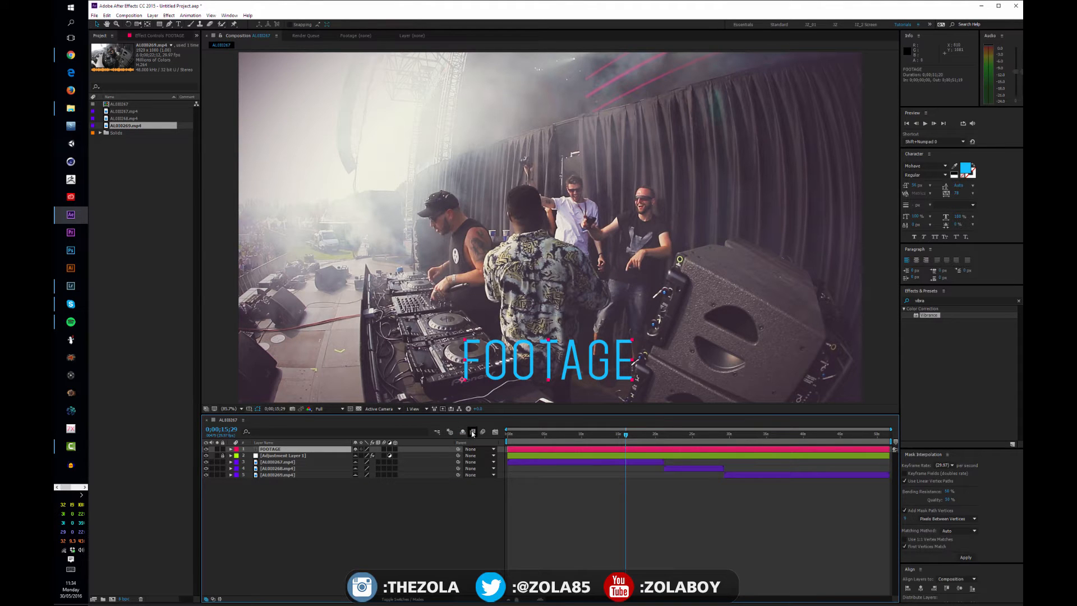
pyautogui.click(463, 432)
pyautogui.click(468, 494)
pyautogui.moveTo(581, 436); pyautogui.dragTo(554, 444)
# - Delete the FOOTAGE text layer and show the shy layers in the timeline
pyautogui.click(284, 449)
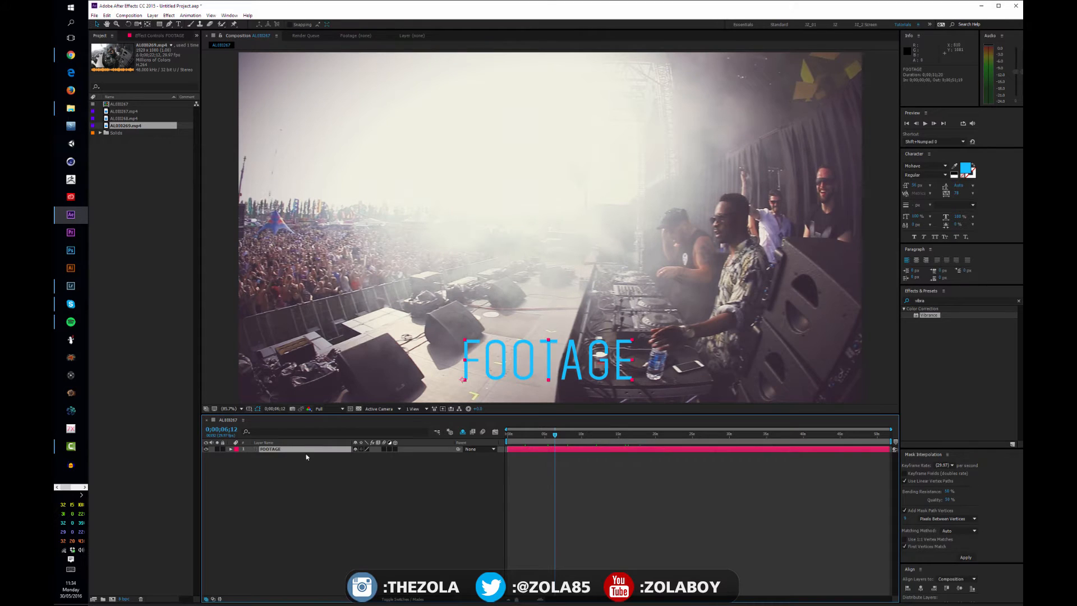
pyautogui.press('Delete')
pyautogui.click(463, 432)
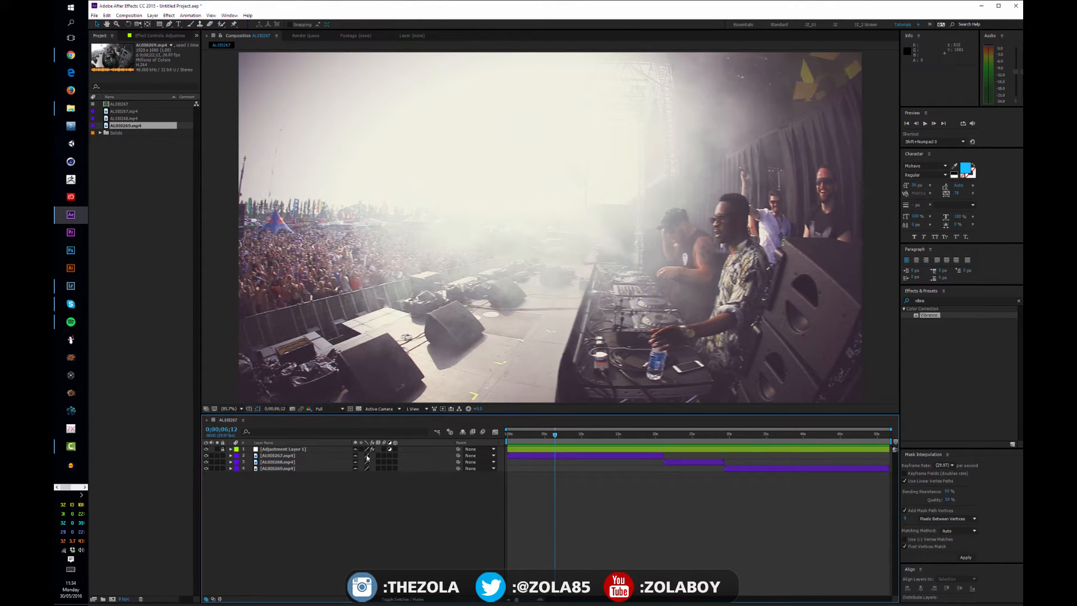
# - Unlock the adjustment layer and switch its effects off and on at 0:00:04:04 to compare the grade
pyautogui.click(222, 449)
pyautogui.moveTo(544, 437); pyautogui.dragTo(538, 436)
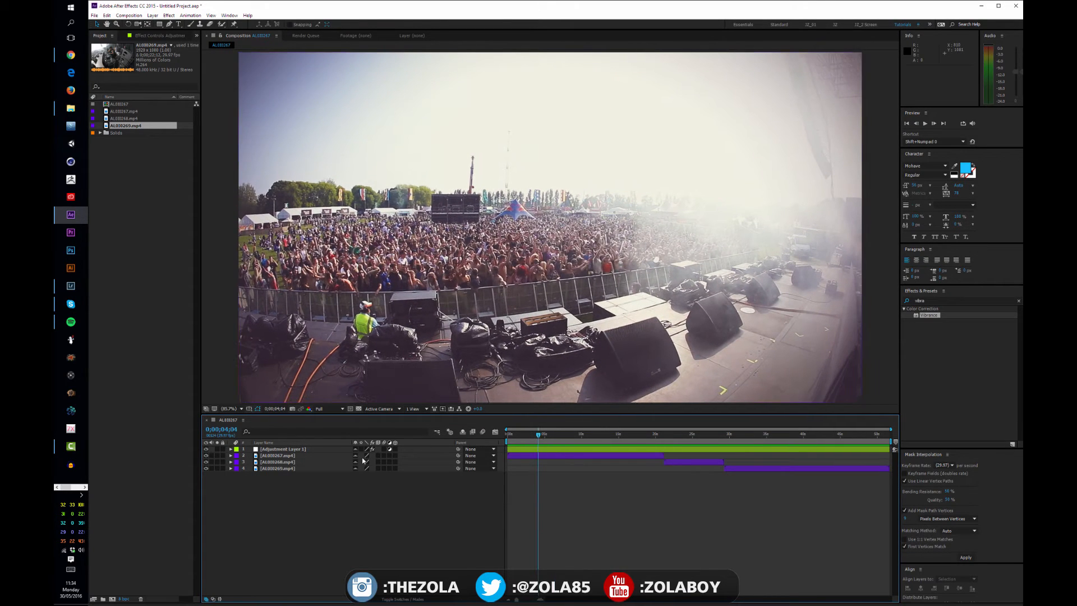
pyautogui.click(322, 449)
pyautogui.click(372, 449)
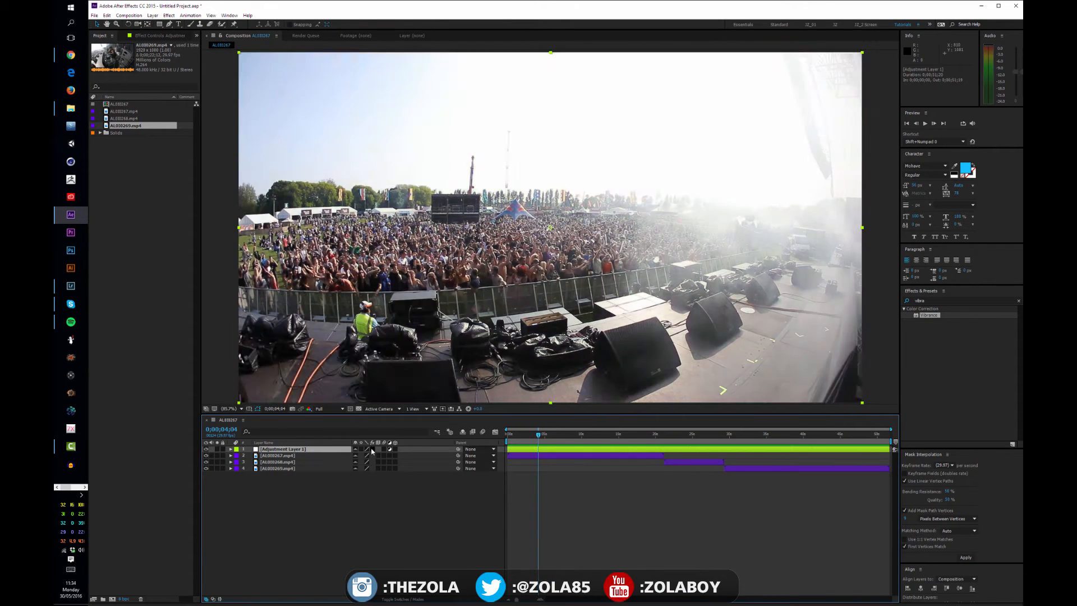
pyautogui.click(373, 449)
pyautogui.click(372, 449)
pyautogui.click(373, 449)
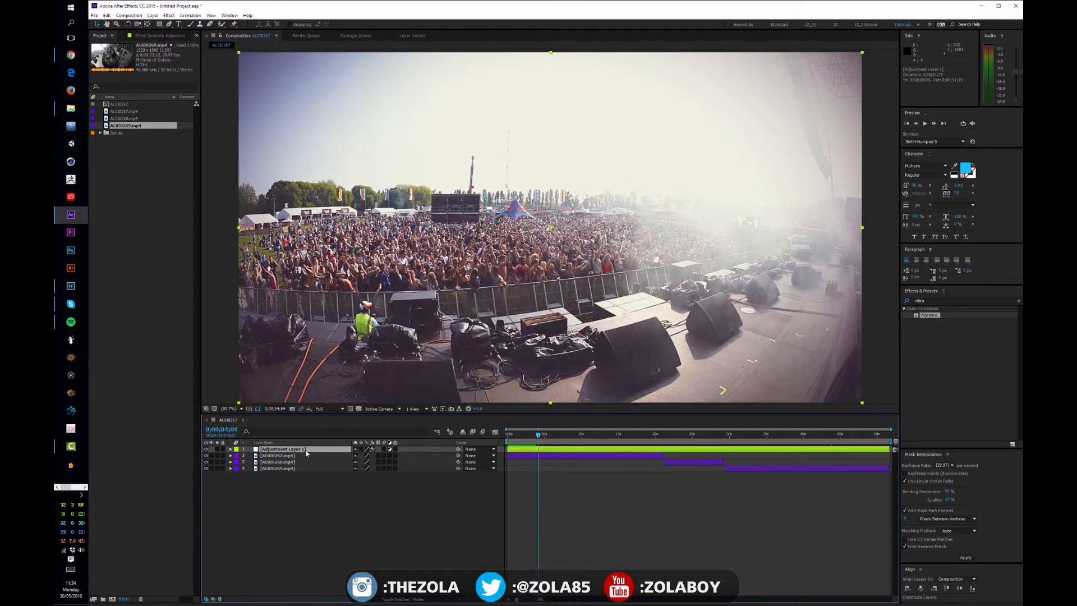
# - Open the adjustment layer's effect controls, collapse all of its effects and clear the selection
pyautogui.click(162, 36)
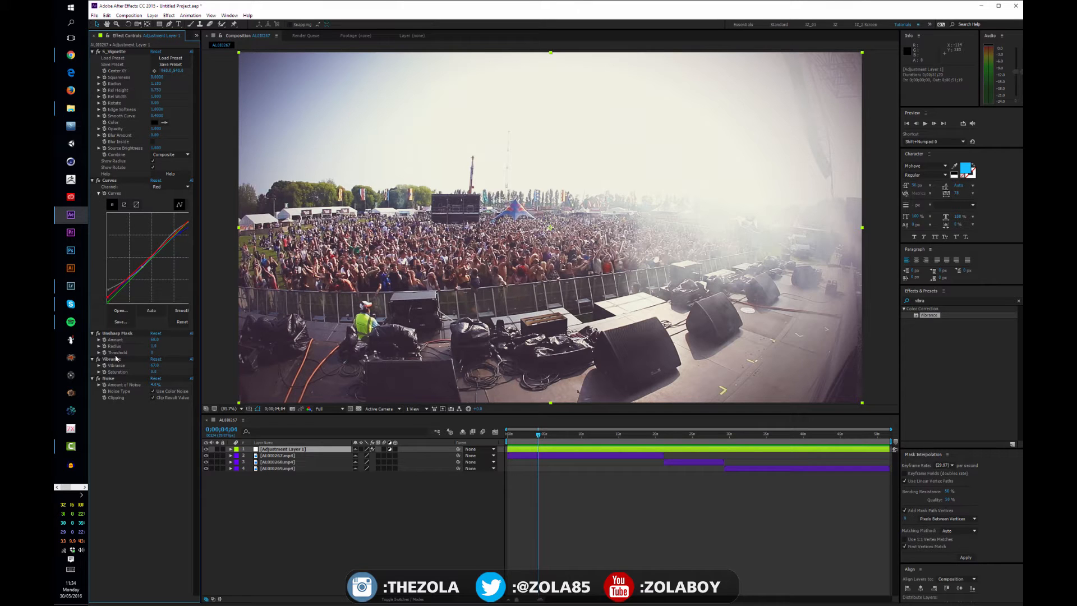
pyautogui.hotkey('ctrl', 'a')
pyautogui.hotkey('ctrl', '`')
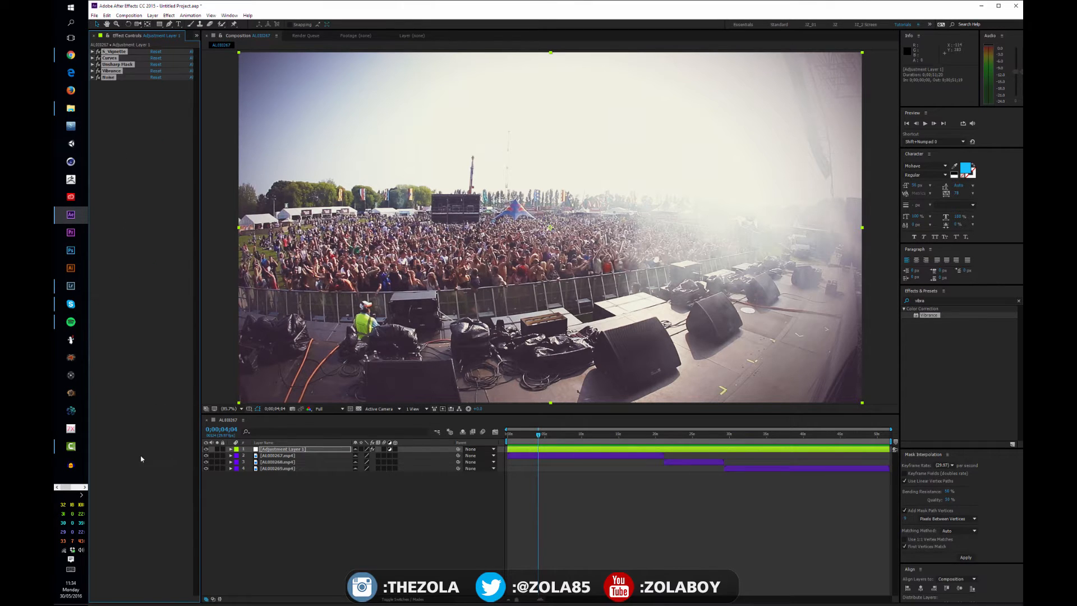
pyautogui.click(141, 460)
pyautogui.click(352, 564)
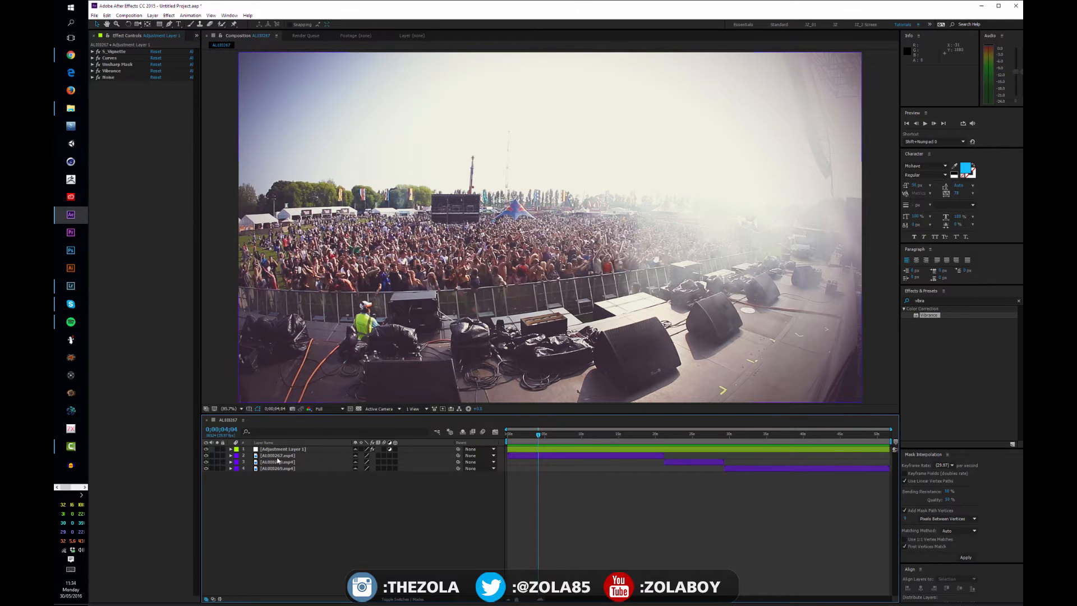
# - Compare the grade by switching the adjustment layer's effects and then its visibility off and on
pyautogui.click(372, 452)
pyautogui.click(372, 450)
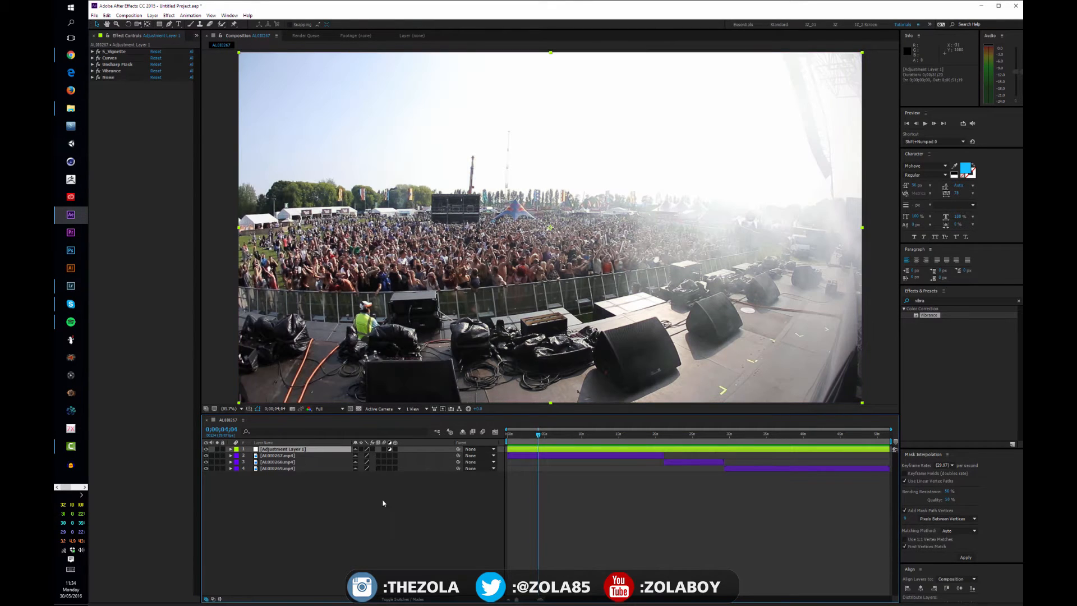
pyautogui.click(372, 450)
pyautogui.click(206, 449)
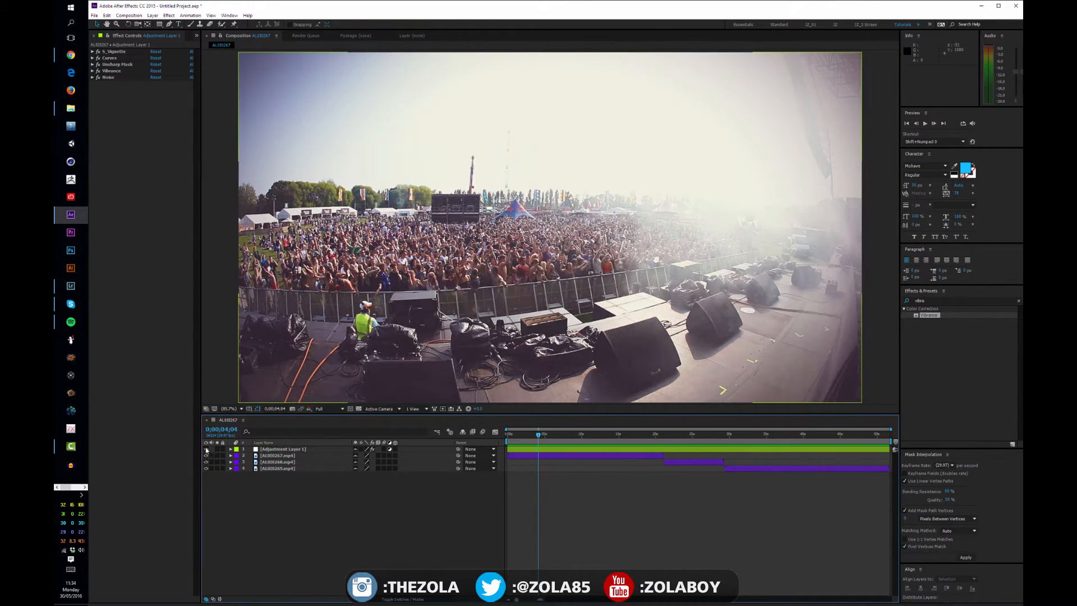
pyautogui.click(275, 450)
pyautogui.click(205, 449)
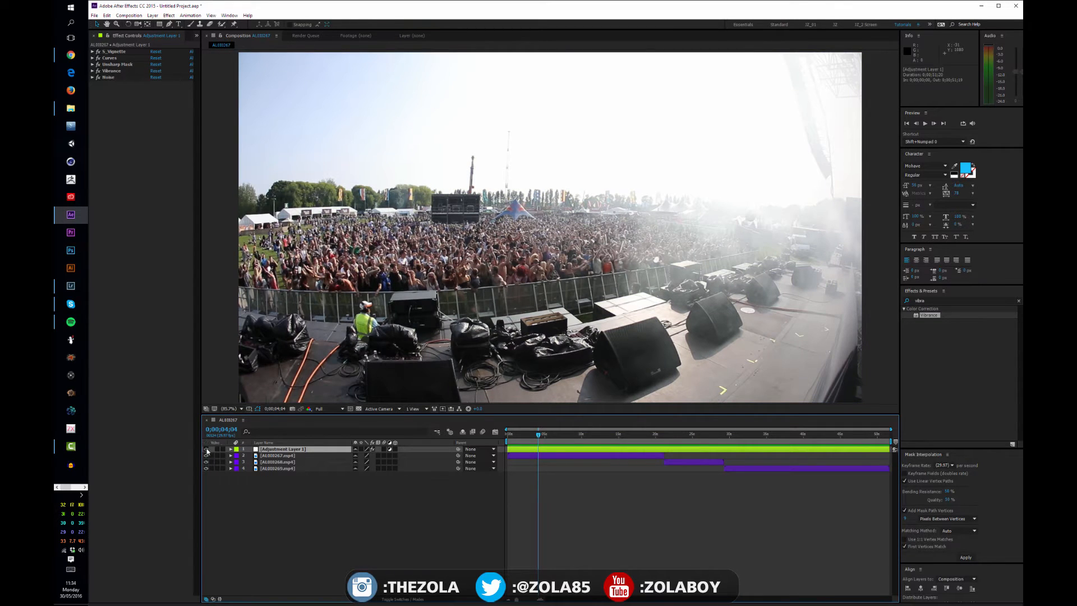
# - Check the first clip's effects switch, select all three footage clips and clear the selection
pyautogui.click(282, 457)
pyautogui.click(287, 456)
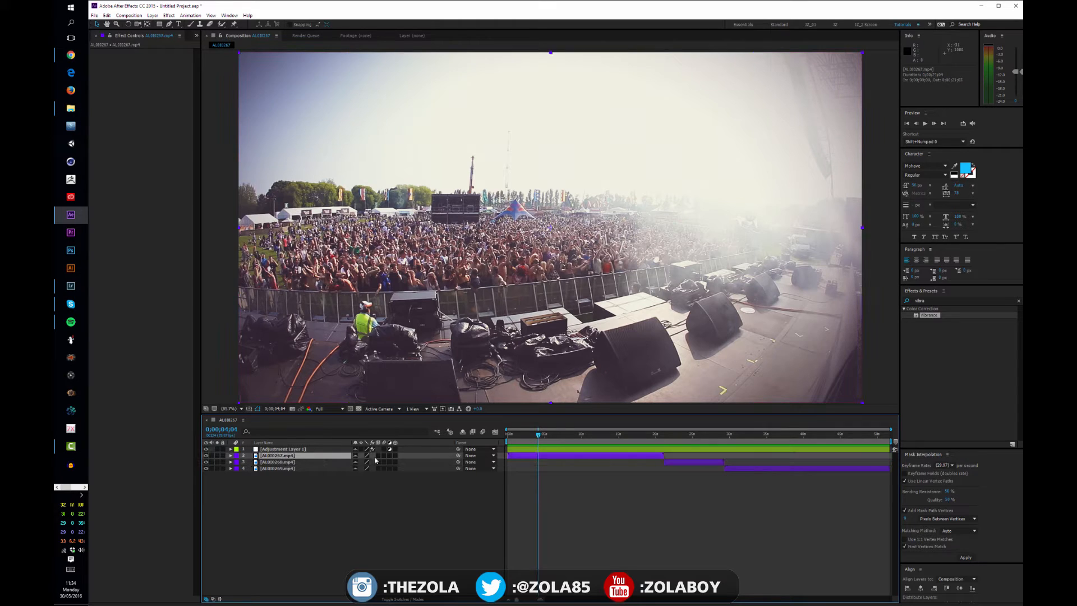
pyautogui.click(373, 457)
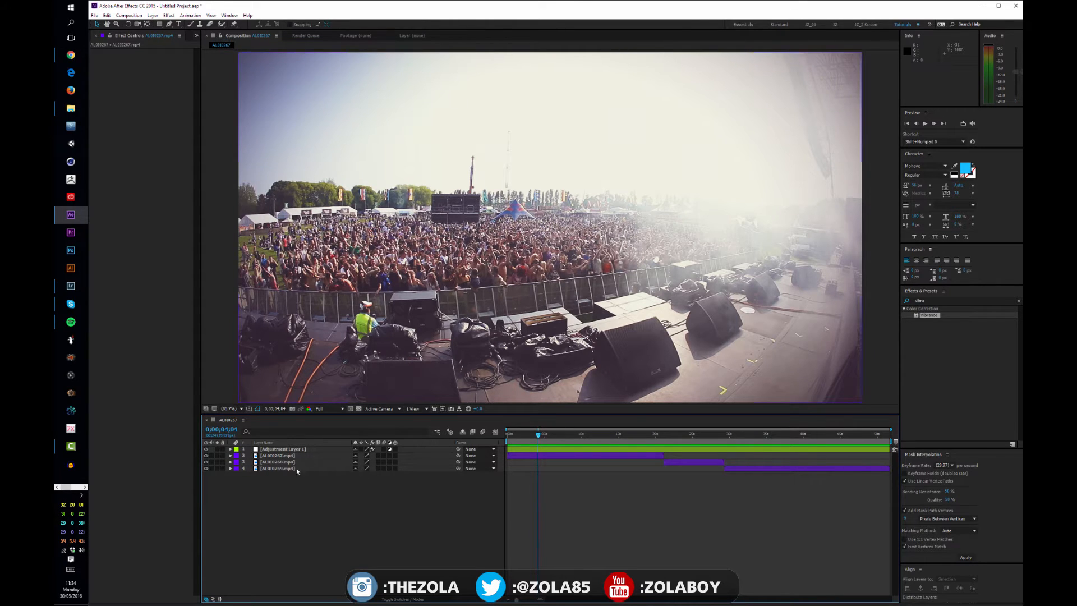
pyautogui.click(283, 456)
pyautogui.keyDown('shift'); pyautogui.click(287, 469); pyautogui.keyUp('shift')
pyautogui.click(303, 490)
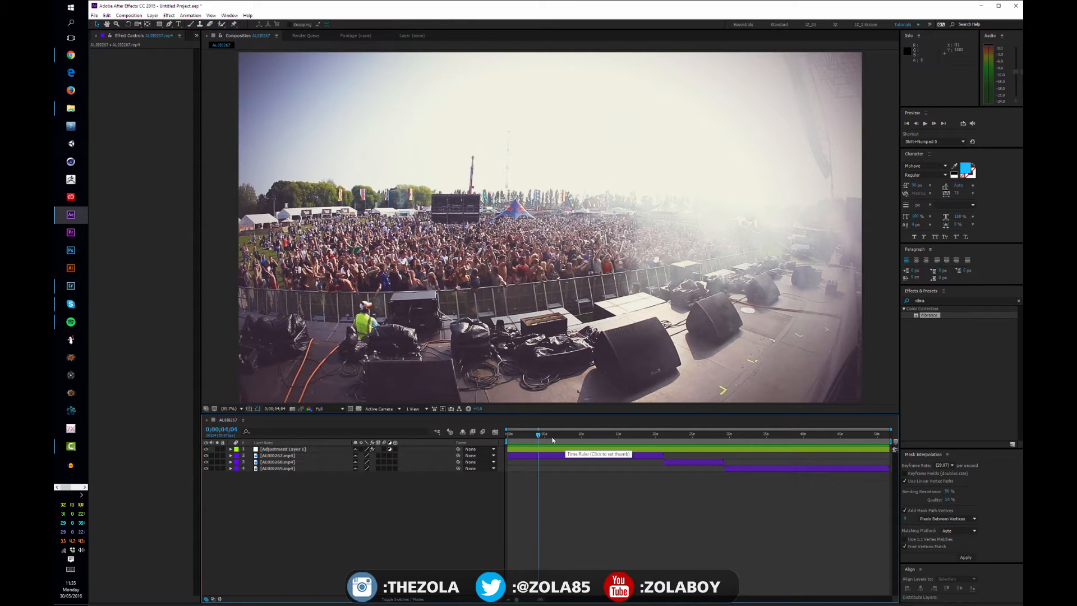
# - At 0:00:05:21, turn the layer's adjustment switch off and on to compare a plain solid with an adjustment layer
pyautogui.moveTo(552, 436)
pyautogui.mouseDown()
pyautogui.moveTo(575, 435)
pyautogui.moveTo(547, 435)
pyautogui.moveTo(559, 435)
pyautogui.mouseUp()
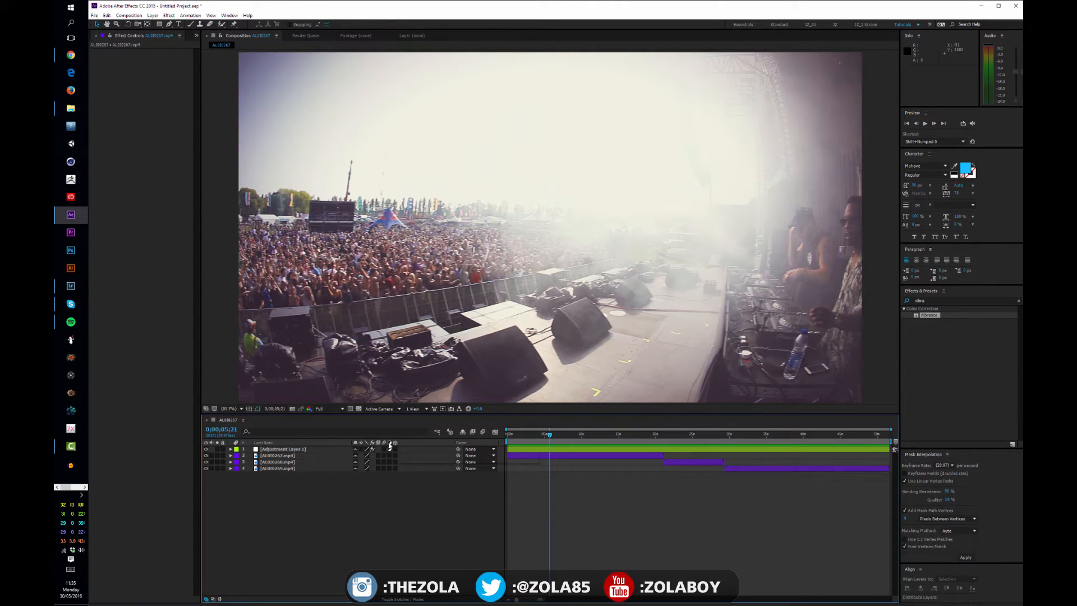
pyautogui.click(303, 449)
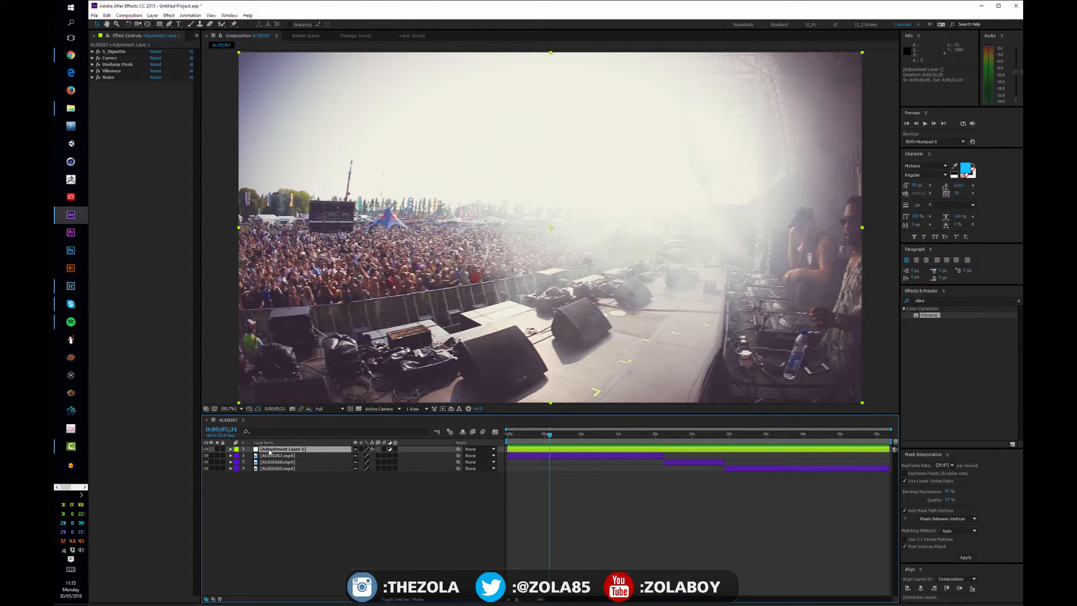
pyautogui.click(390, 449)
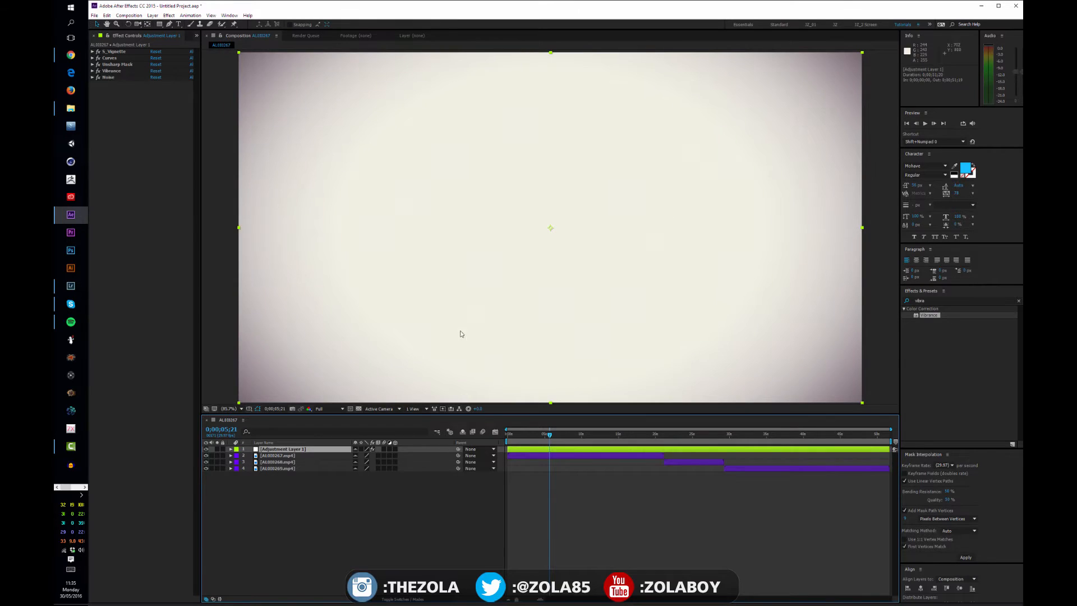
pyautogui.scroll(-1, 443, 359)
pyautogui.scroll(1, 443, 360)
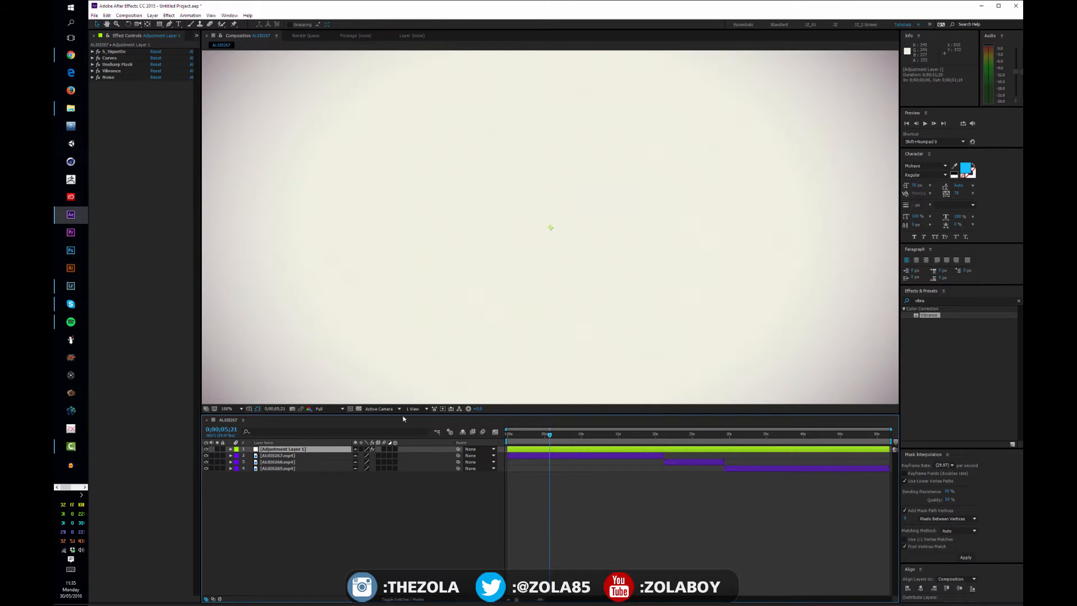
pyautogui.click(390, 450)
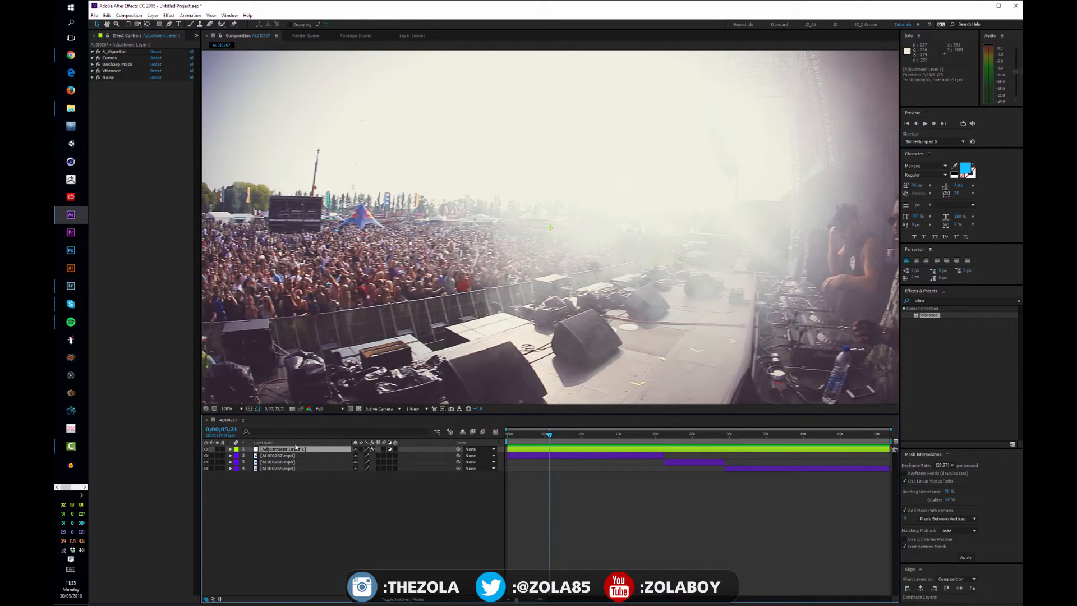
# - Show the project's items in place of the effect controls and clear the layer selection
pyautogui.click(295, 455)
pyautogui.click(298, 449)
pyautogui.click(196, 35)
pyautogui.click(216, 42)
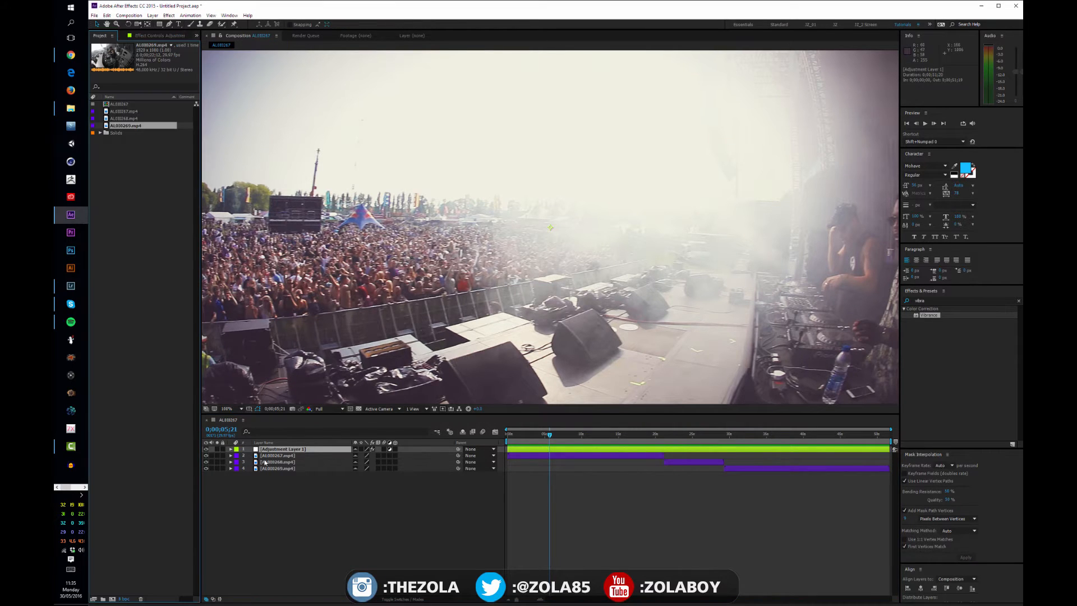
pyautogui.click(346, 520)
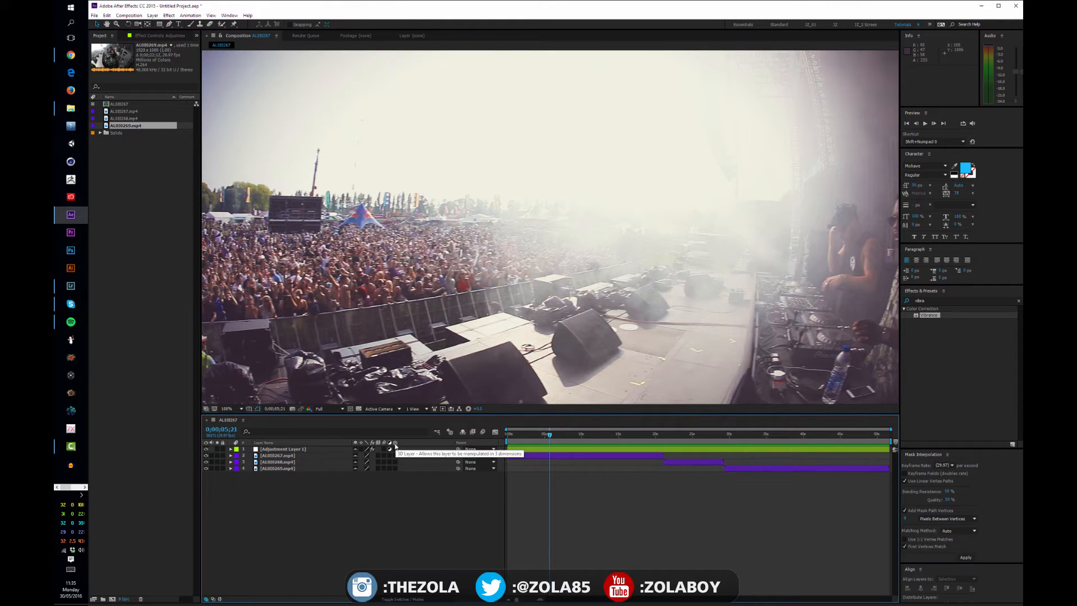
# - Expand the first clip's transform properties, move the clip to about 782, 484 and rotate it about 2°
pyautogui.click(314, 455)
pyautogui.press(',')
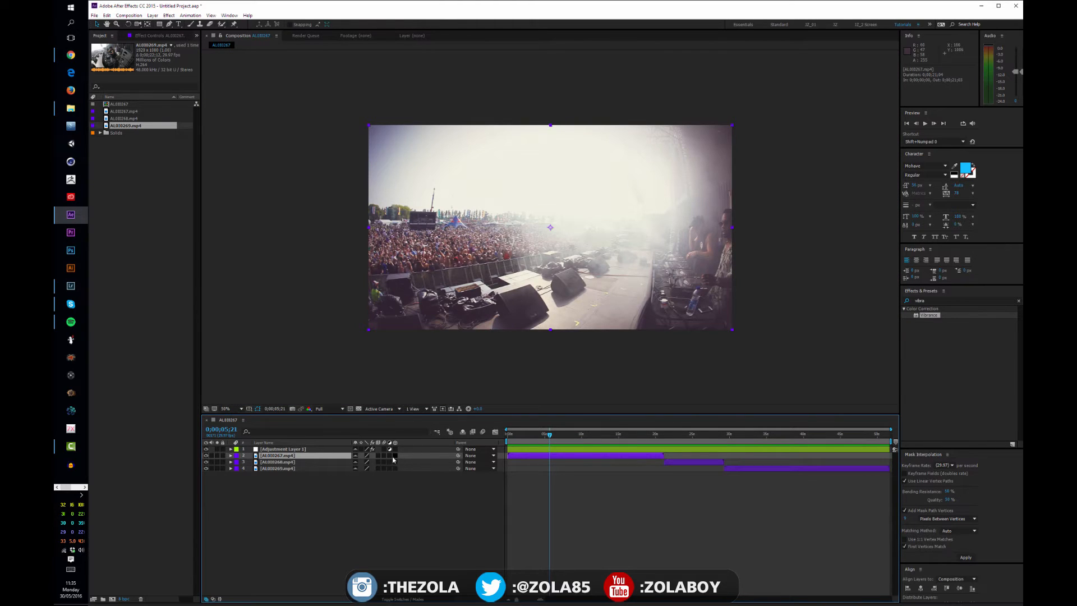
pyautogui.click(230, 455)
pyautogui.click(238, 469)
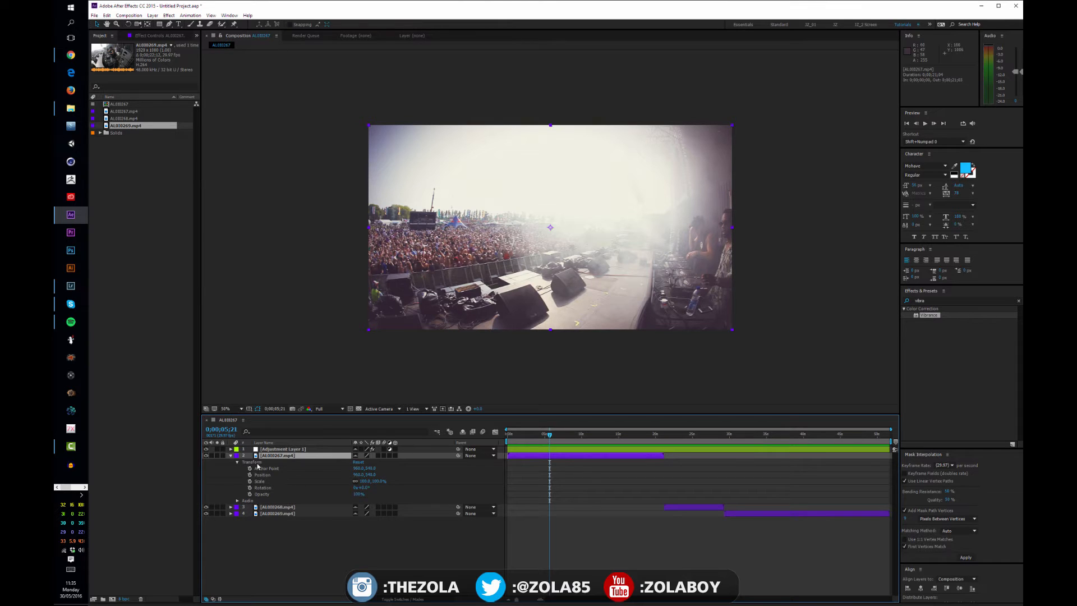
pyautogui.moveTo(495, 296); pyautogui.dragTo(461, 285)
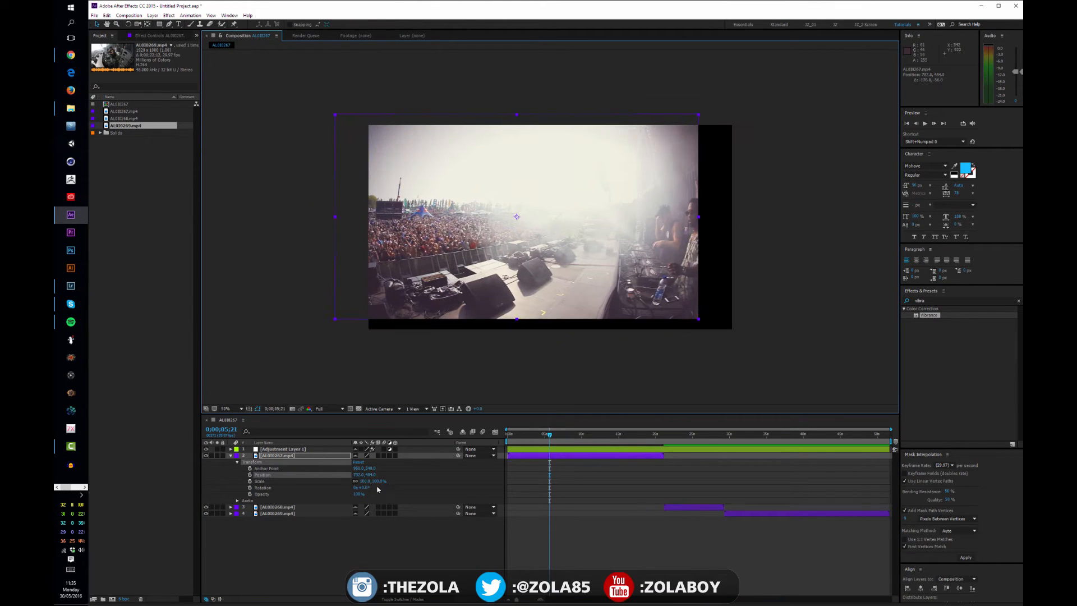
pyautogui.moveTo(362, 488)
pyautogui.mouseDown()
pyautogui.moveTo(328, 488)
pyautogui.moveTo(375, 487)
pyautogui.mouseUp()
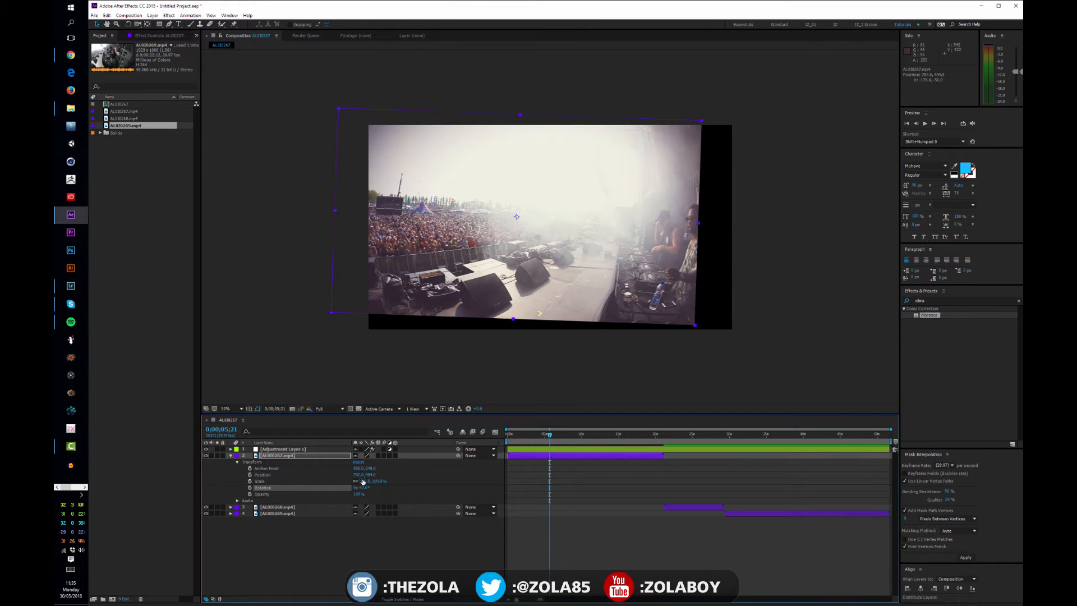
# - Make the first clip a 3D layer, rotate it around its X and Y axes and push it back in Z
pyautogui.click(395, 455)
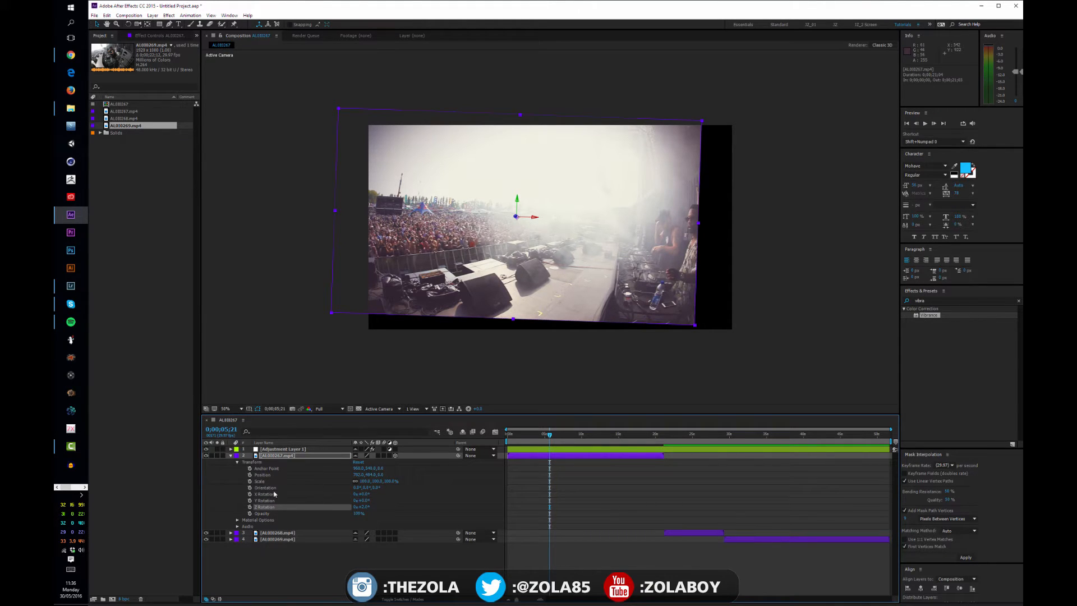
pyautogui.click(273, 488)
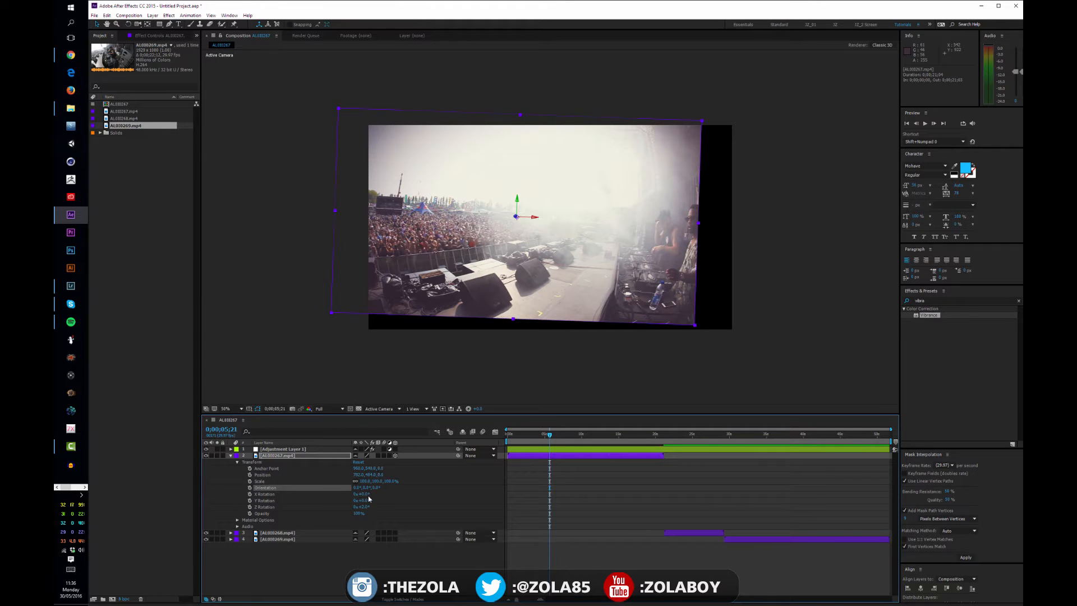
pyautogui.moveTo(364, 494)
pyautogui.mouseDown()
pyautogui.moveTo(338, 495)
pyautogui.moveTo(356, 501)
pyautogui.mouseUp()
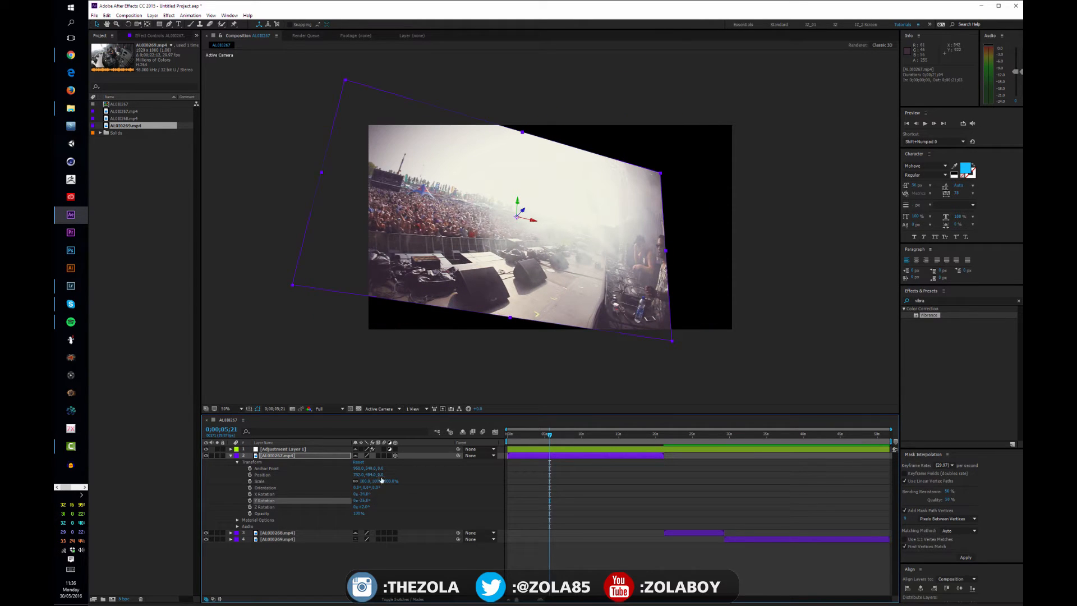
pyautogui.moveTo(383, 474); pyautogui.dragTo(785, 390)
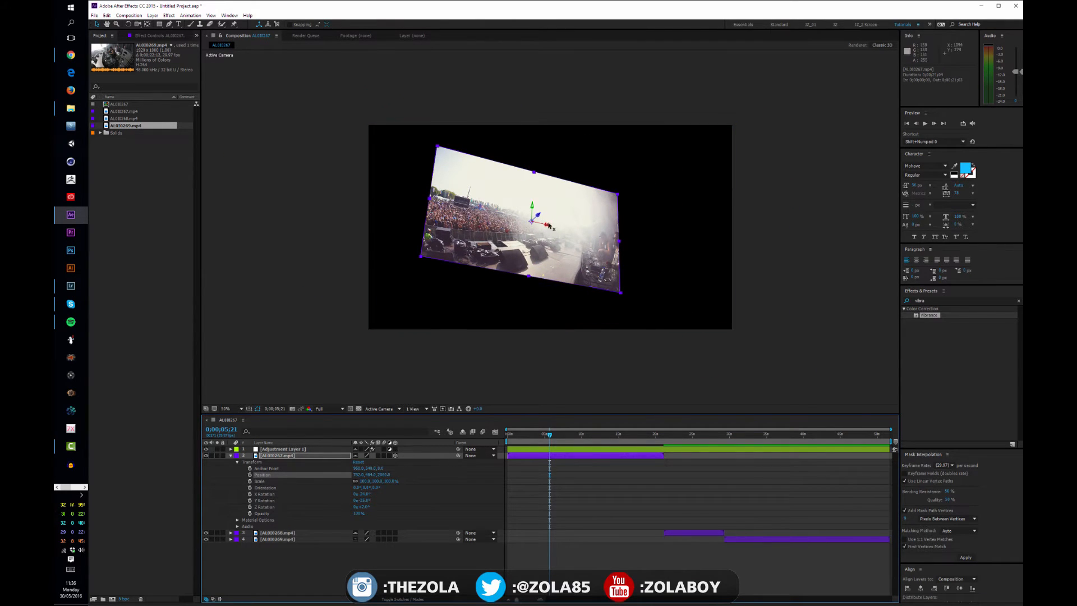
# - Return the first clip to a 2D layer and reset its transform
pyautogui.click(396, 456)
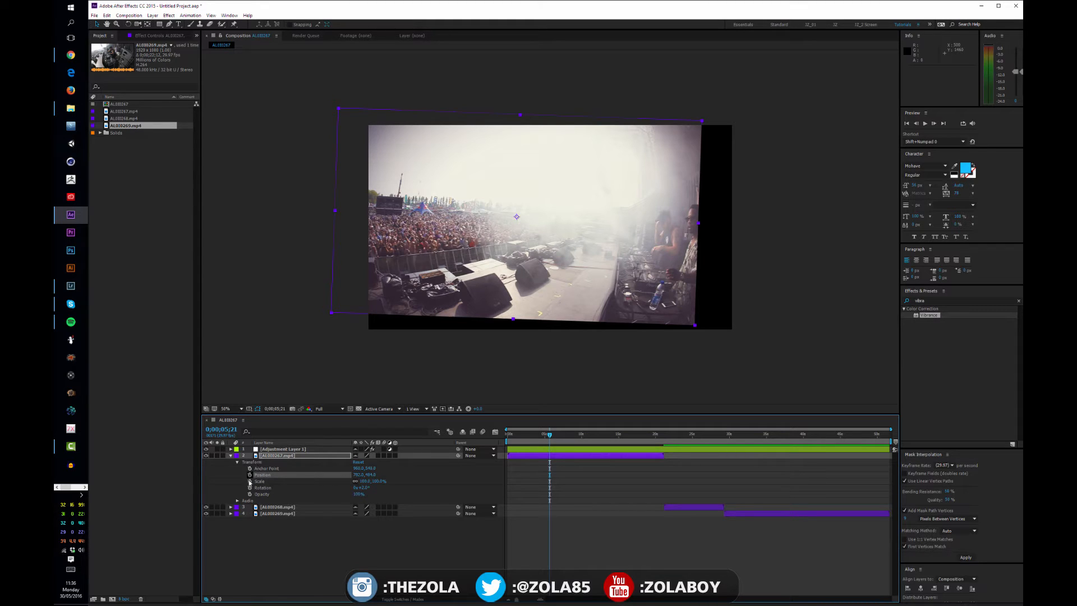
pyautogui.click(236, 462)
pyautogui.click(236, 462)
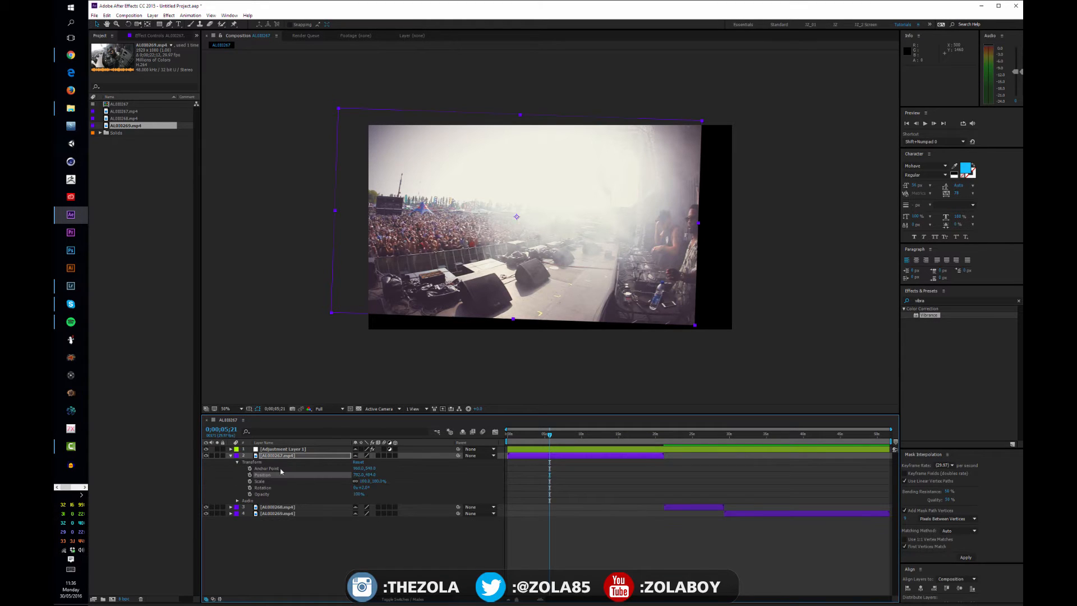
pyautogui.click(358, 462)
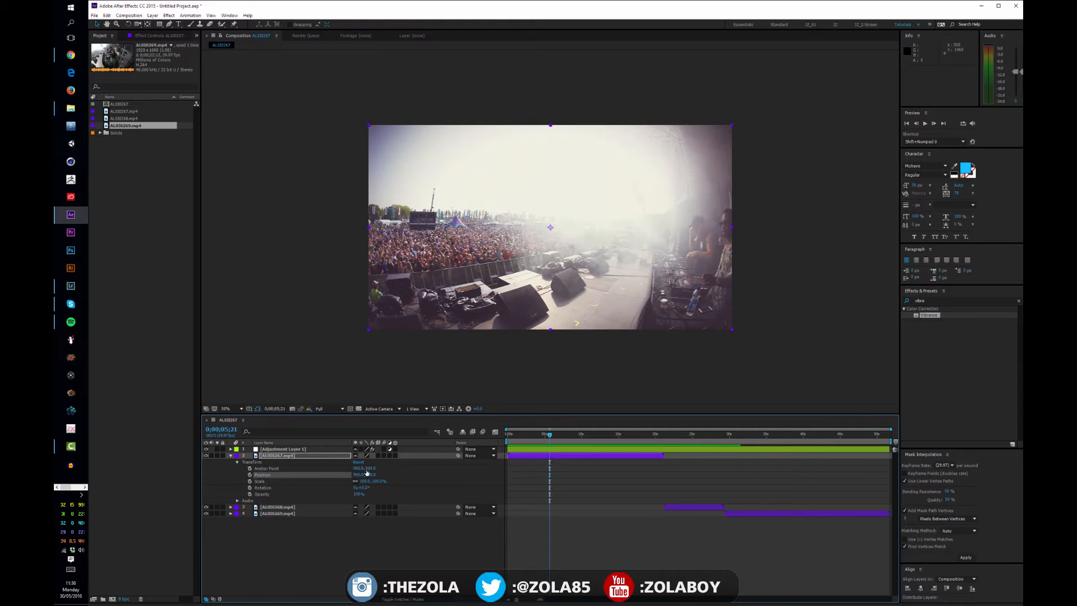
# - Move the current time to 0:00:11:19 and collapse the first clip's properties with nothing selected
pyautogui.moveTo(551, 434); pyautogui.dragTo(601, 435)
pyautogui.click(379, 563)
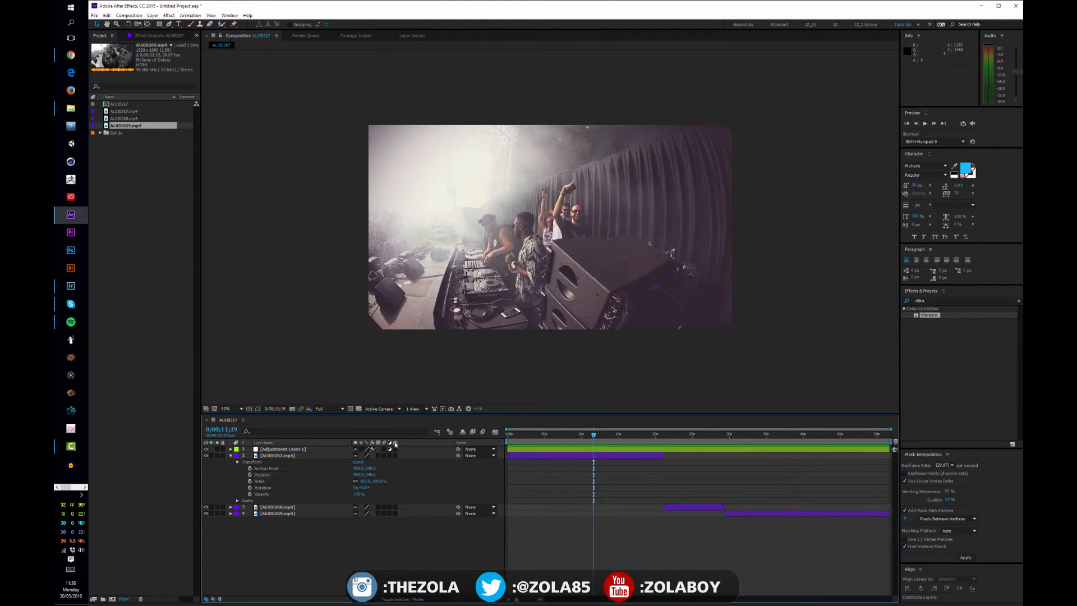
pyautogui.click(231, 455)
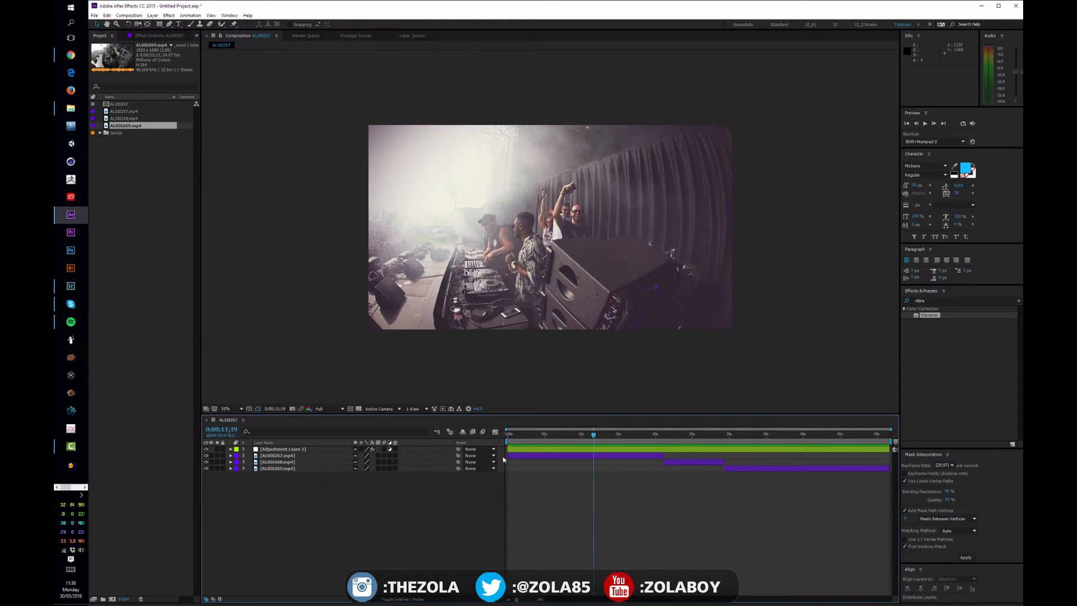
# - Toggle the hiding of shy layers on and off twice, and switch the timeline to the graph editor and back
pyautogui.click(463, 434)
pyautogui.click(463, 435)
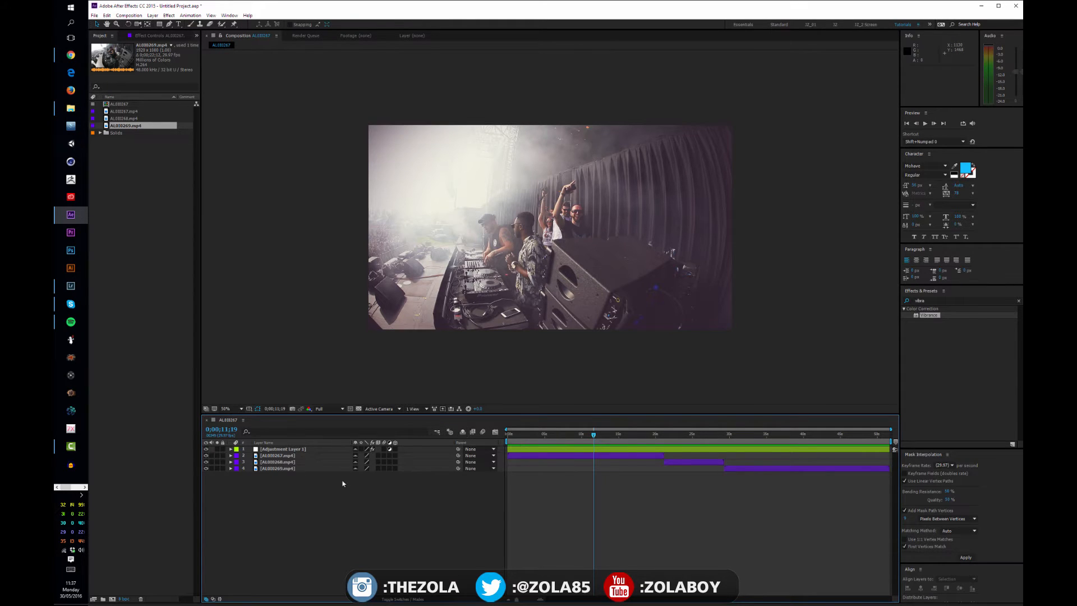
pyautogui.click(463, 434)
pyautogui.click(464, 435)
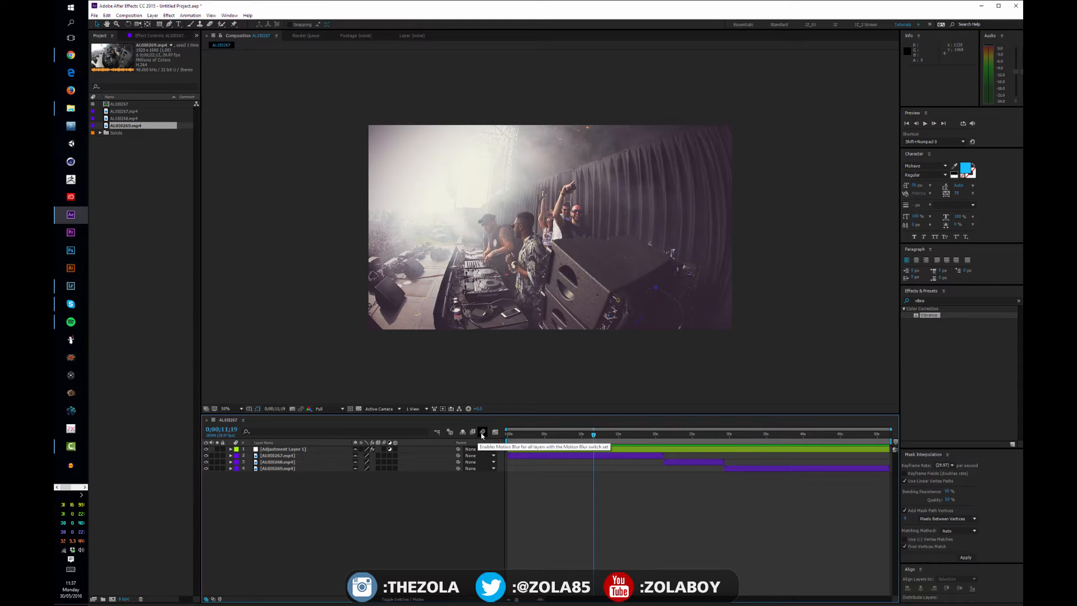
pyautogui.click(494, 431)
pyautogui.click(496, 433)
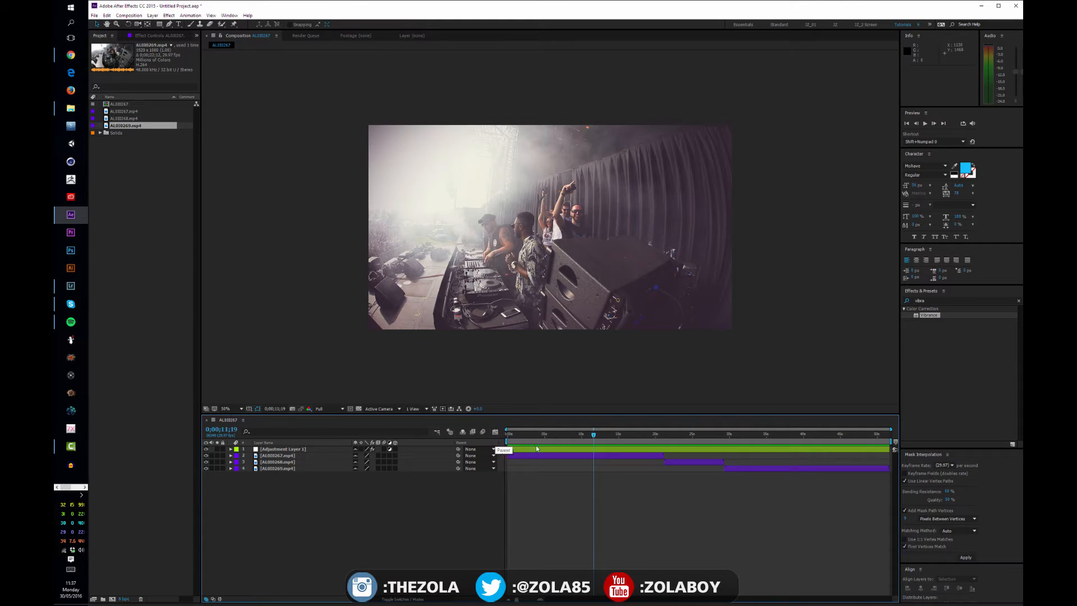
# - Move the current time to 0:00:10:06, select the first clip and show the blending mode columns in place of the switches
pyautogui.click(583, 434)
pyautogui.click(274, 457)
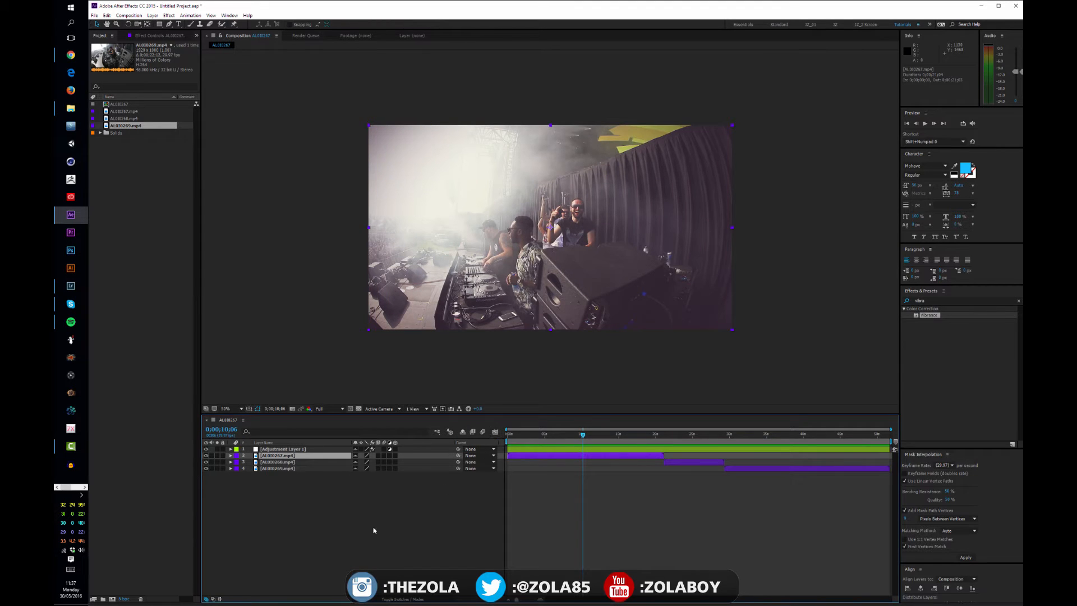
pyautogui.click(404, 600)
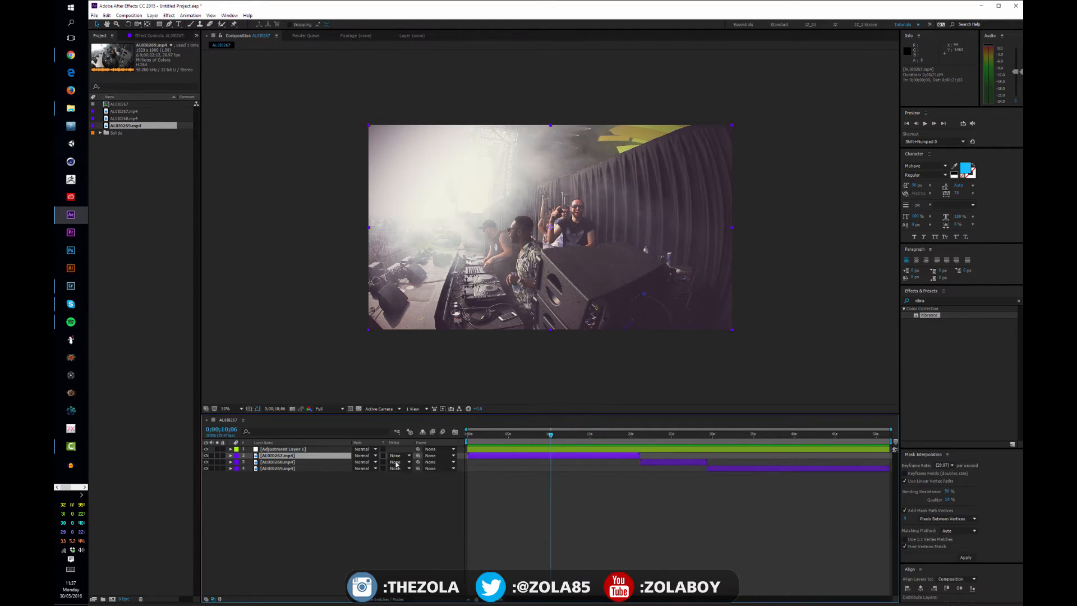
pyautogui.click(385, 598)
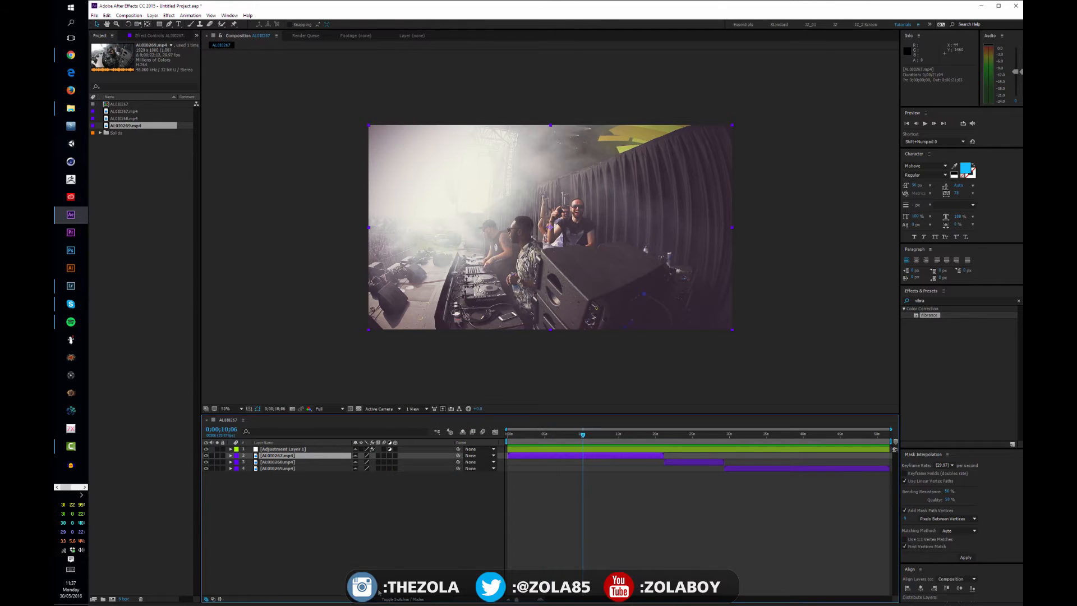
pyautogui.press('F4')
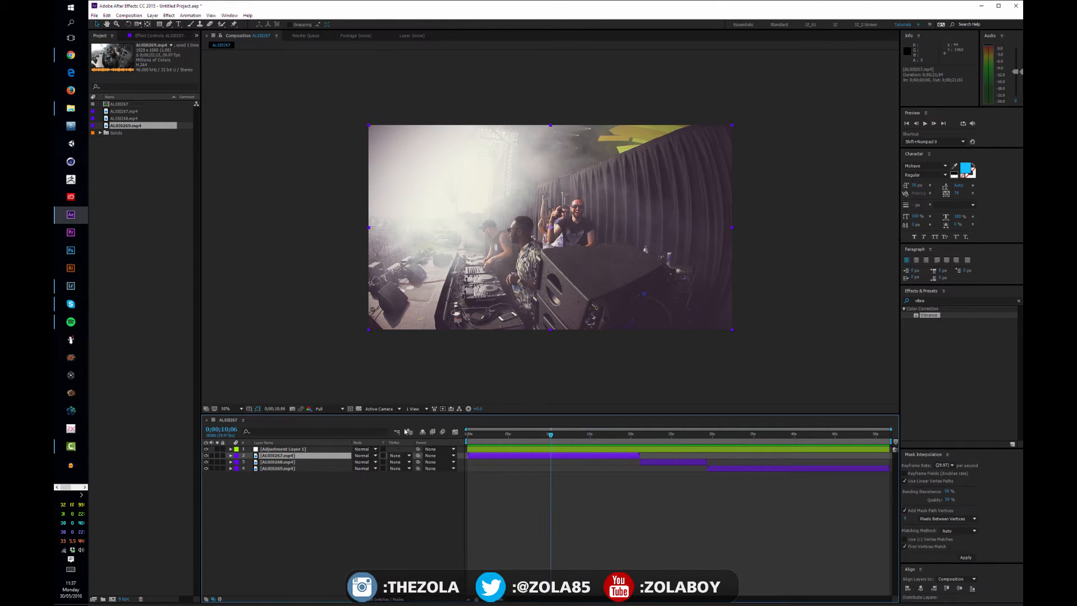
# - Slide the second clip earlier so it overlaps the first, set the first clip's blending mode to Add and move to 0:00:13:06
pyautogui.click(364, 455)
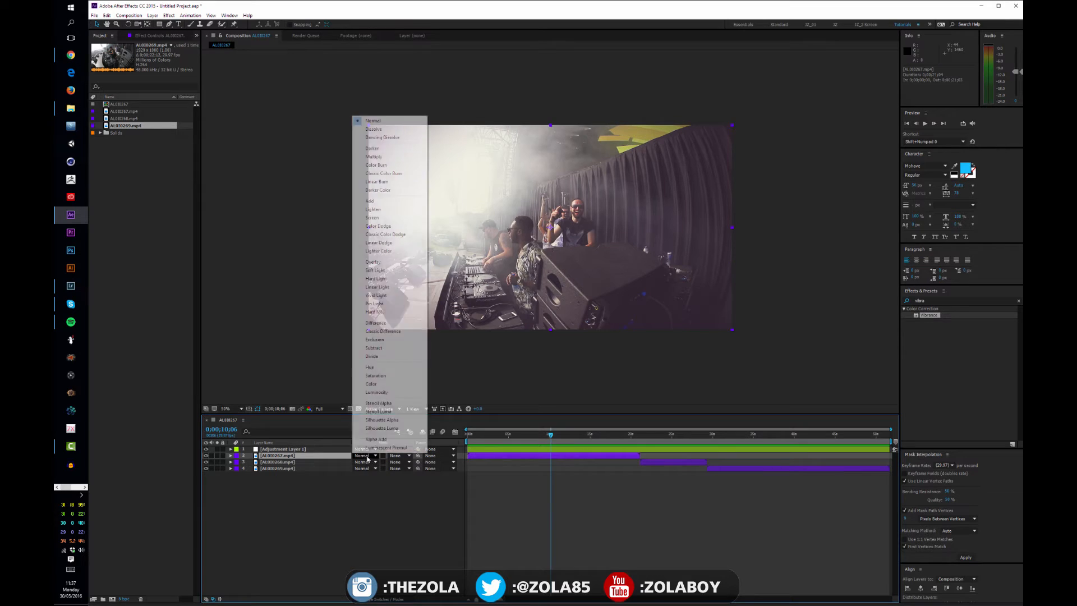
pyautogui.click(317, 506)
pyautogui.moveTo(642, 462); pyautogui.dragTo(527, 462)
pyautogui.click(375, 457)
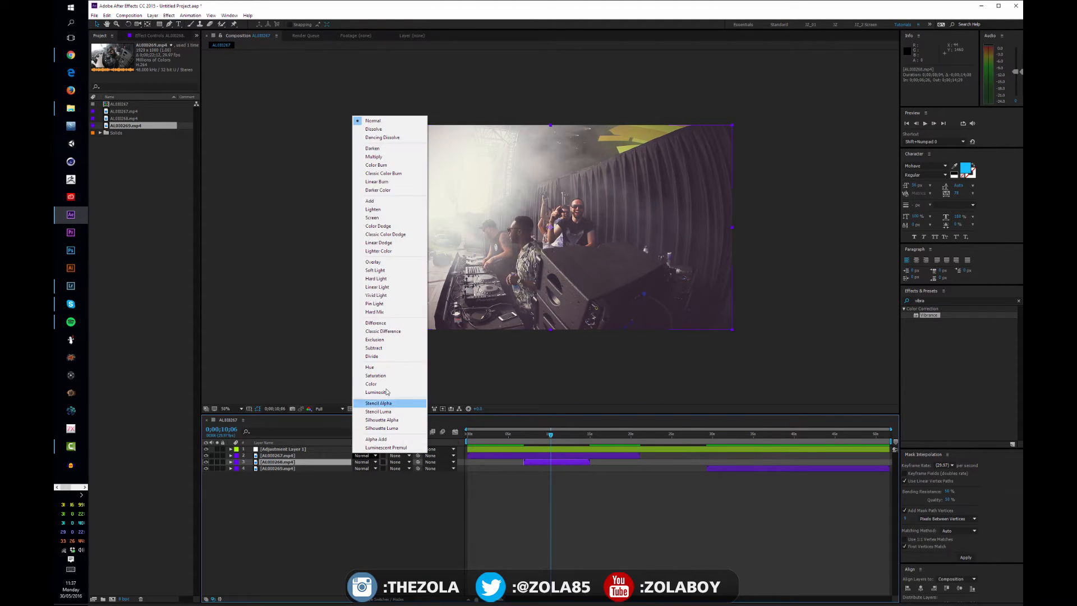
pyautogui.click(399, 200)
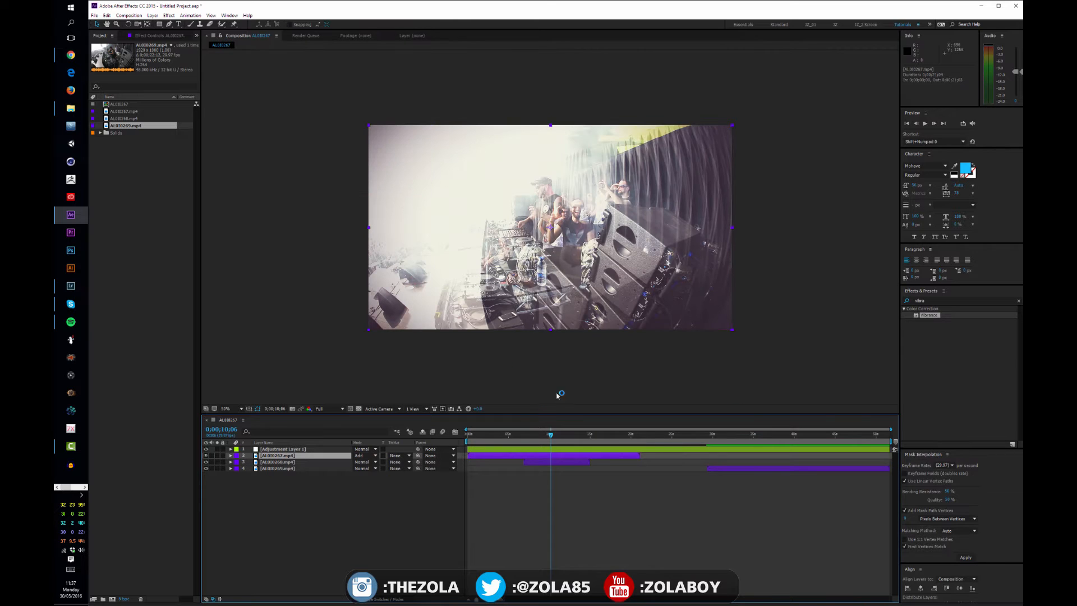
pyautogui.moveTo(531, 434); pyautogui.dragTo(576, 435)
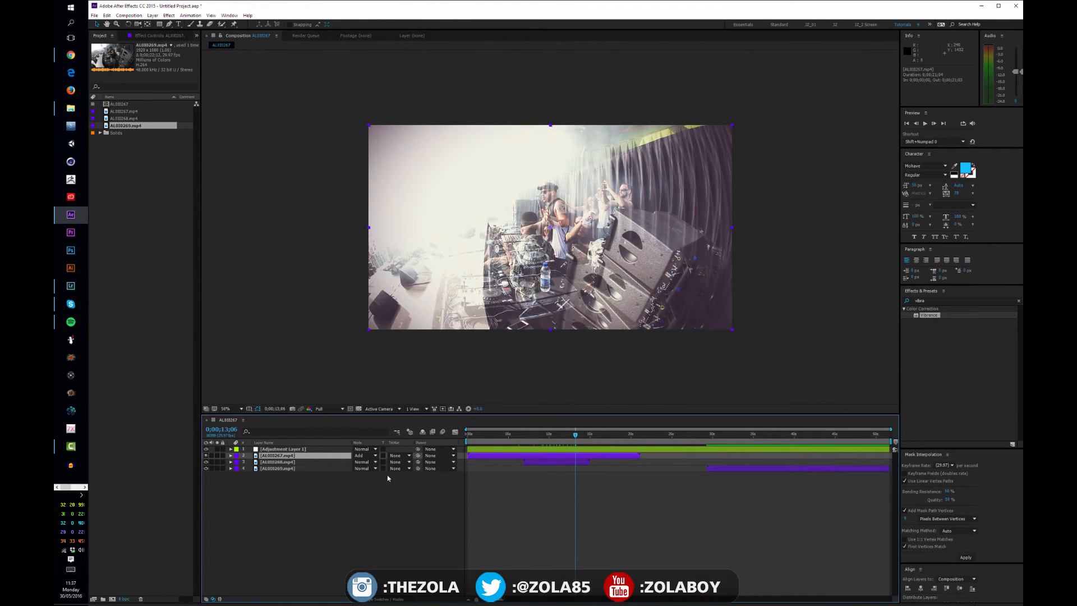
# - Try the Screen and Multiply blending modes on the first clip and scrub the overlap to 0:00:13:09
pyautogui.click(364, 456)
pyautogui.click(388, 219)
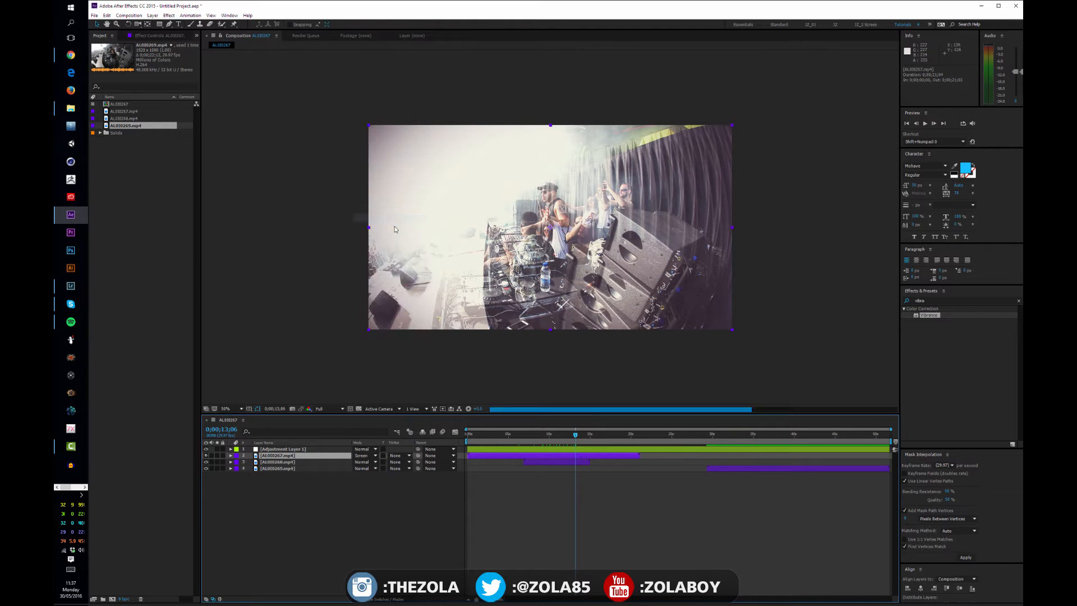
pyautogui.click(363, 456)
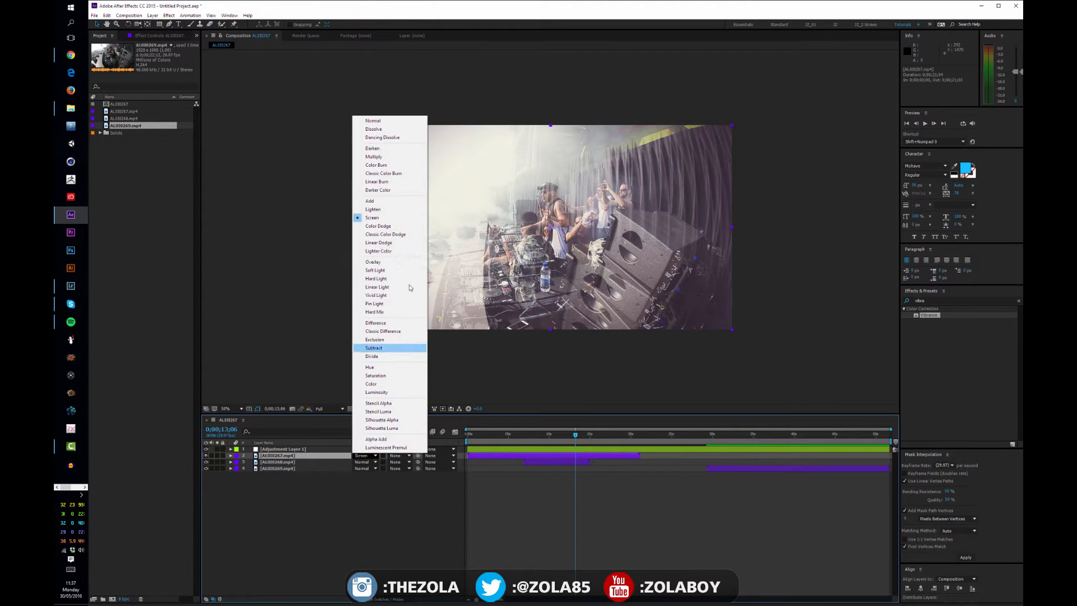
pyautogui.click(373, 156)
pyautogui.moveTo(550, 441)
pyautogui.mouseDown()
pyautogui.moveTo(535, 435)
pyautogui.moveTo(569, 434)
pyautogui.mouseUp()
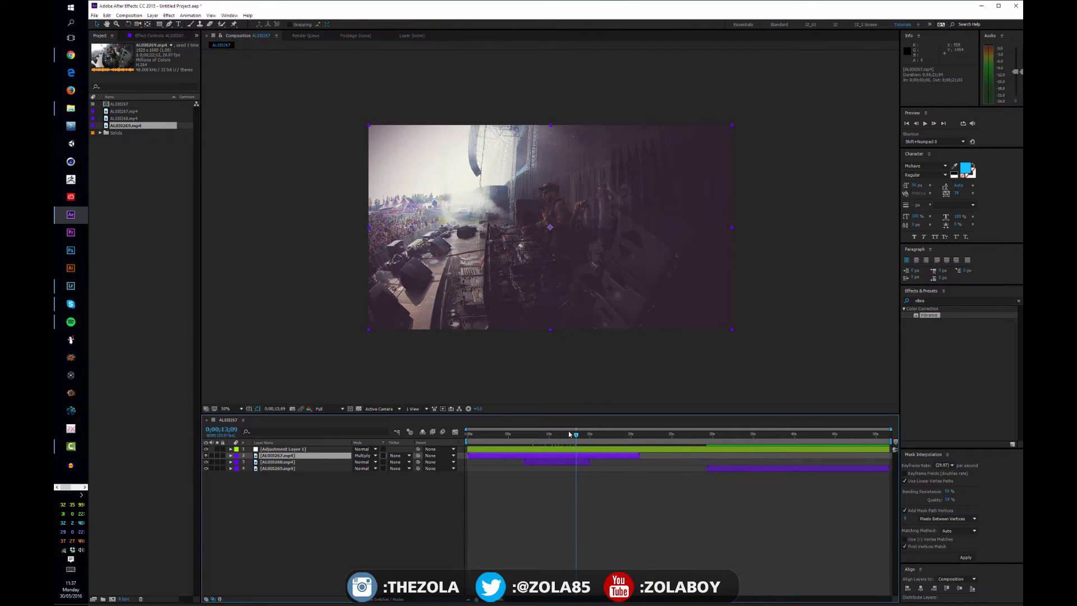
# - Try the Overlay blending mode on the first clip, scrub the overlap and undo the mode change
pyautogui.click(364, 455)
pyautogui.click(393, 262)
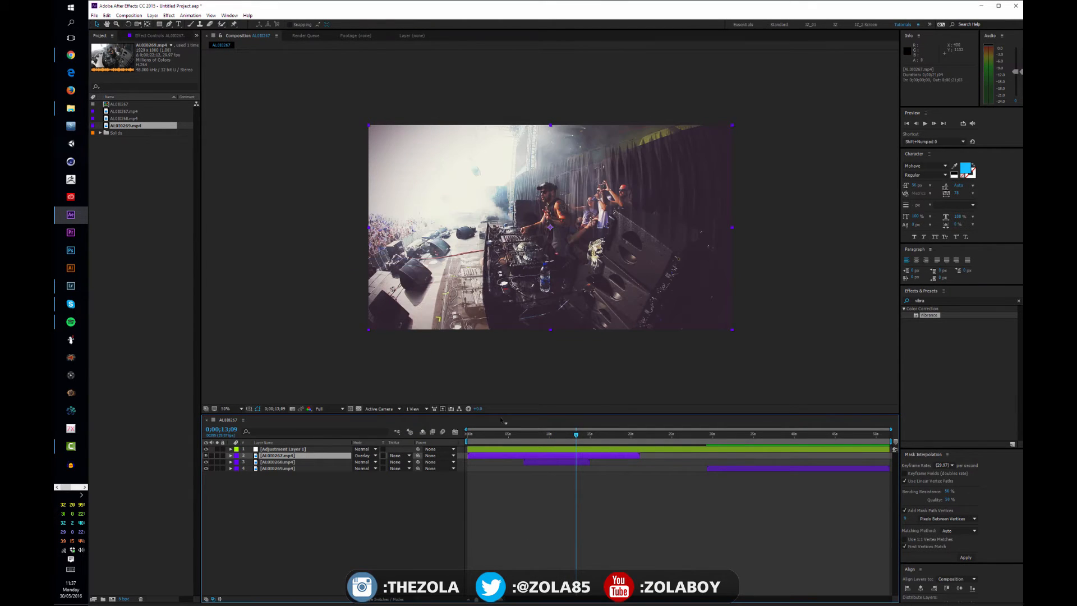
pyautogui.moveTo(575, 434)
pyautogui.mouseDown()
pyautogui.moveTo(594, 433)
pyautogui.moveTo(563, 434)
pyautogui.mouseUp()
pyautogui.hotkey('ctrl', 'z')
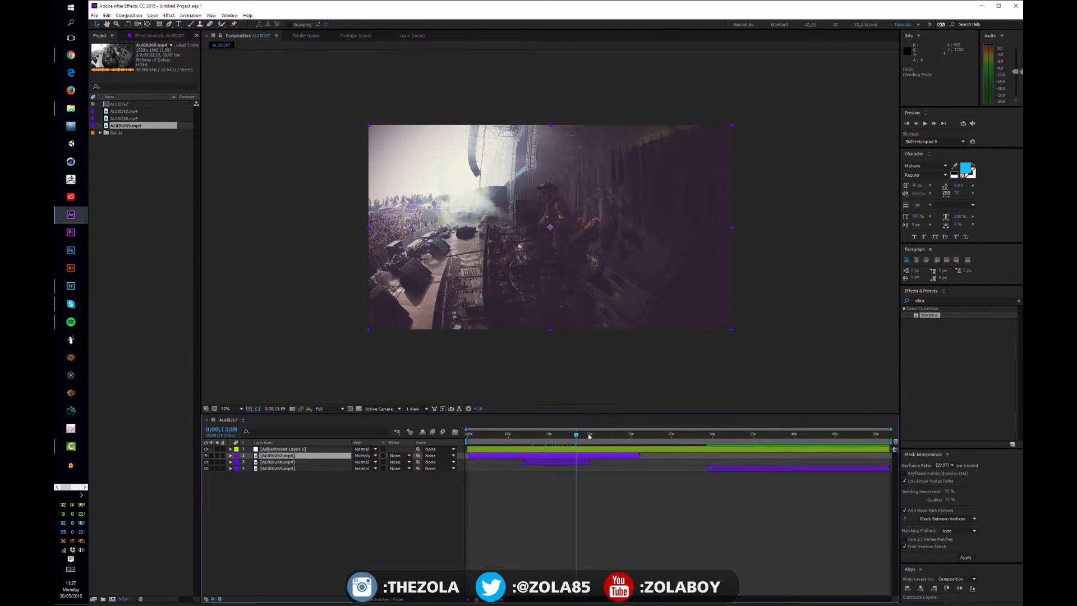
# - At 0:00:09:21, shift the second clip slightly later and return the first clip's blending mode to Normal
pyautogui.click(546, 434)
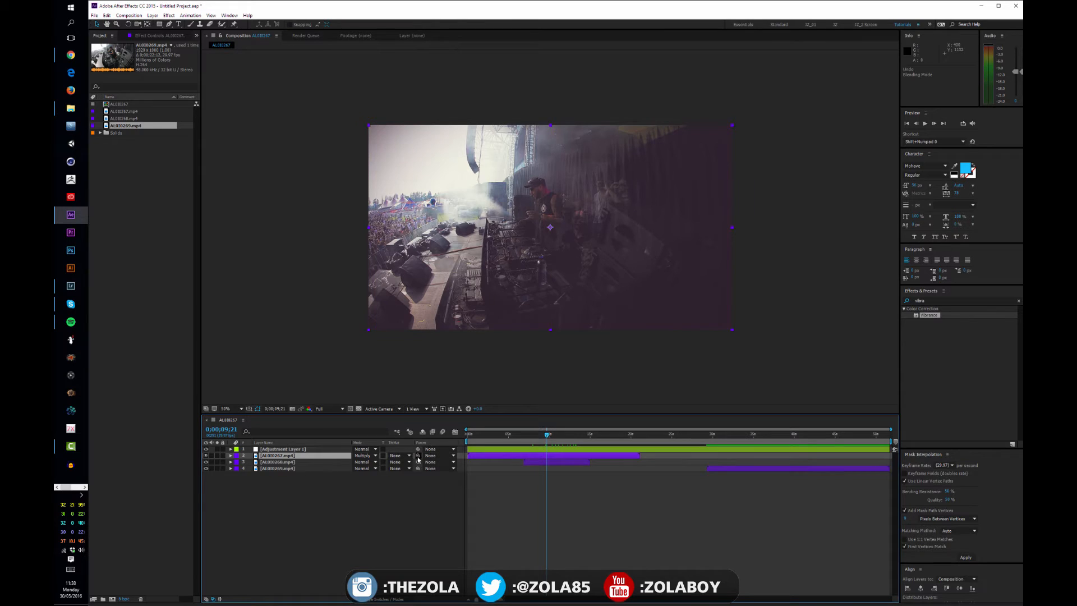
pyautogui.moveTo(551, 465)
pyautogui.mouseDown()
pyautogui.moveTo(644, 464)
pyautogui.moveTo(560, 471)
pyautogui.mouseUp()
pyautogui.click(365, 456)
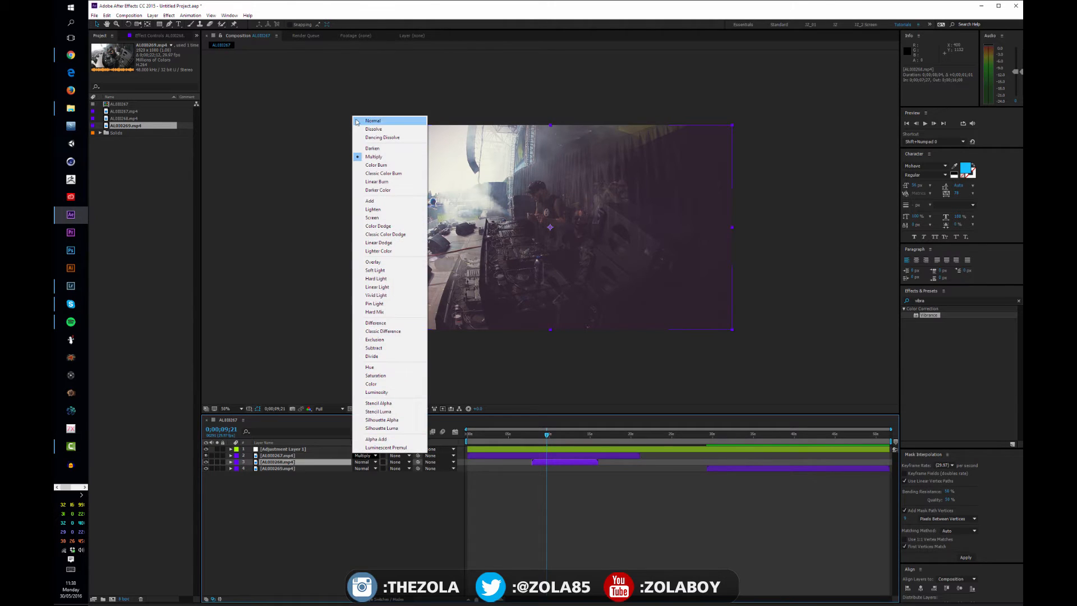
pyautogui.click(373, 120)
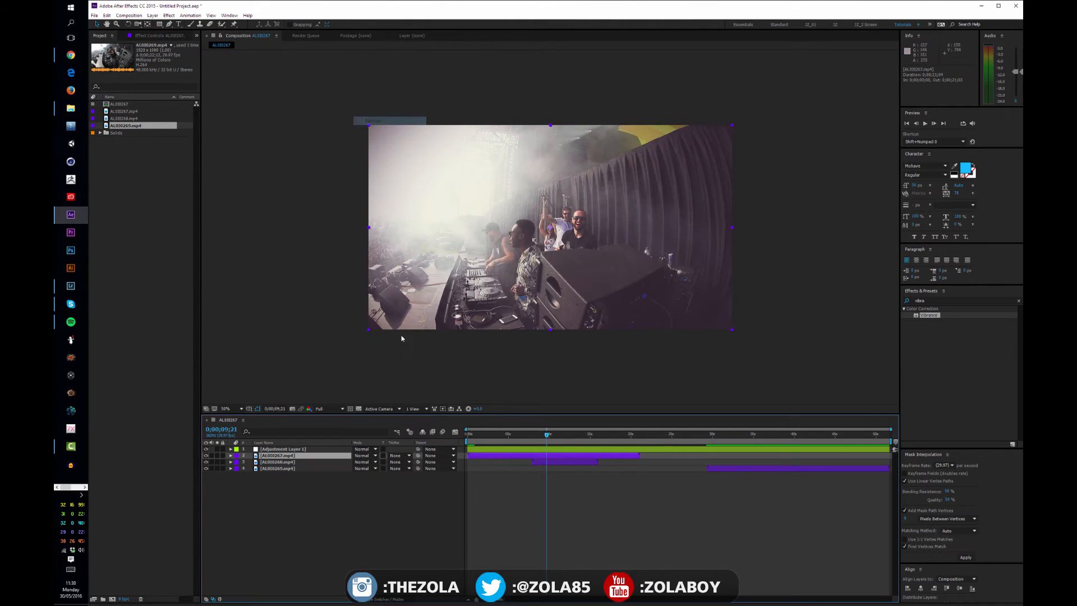
# - Reveal the Position property of the first and second clips and parent the second clip to the first
pyautogui.click(307, 462)
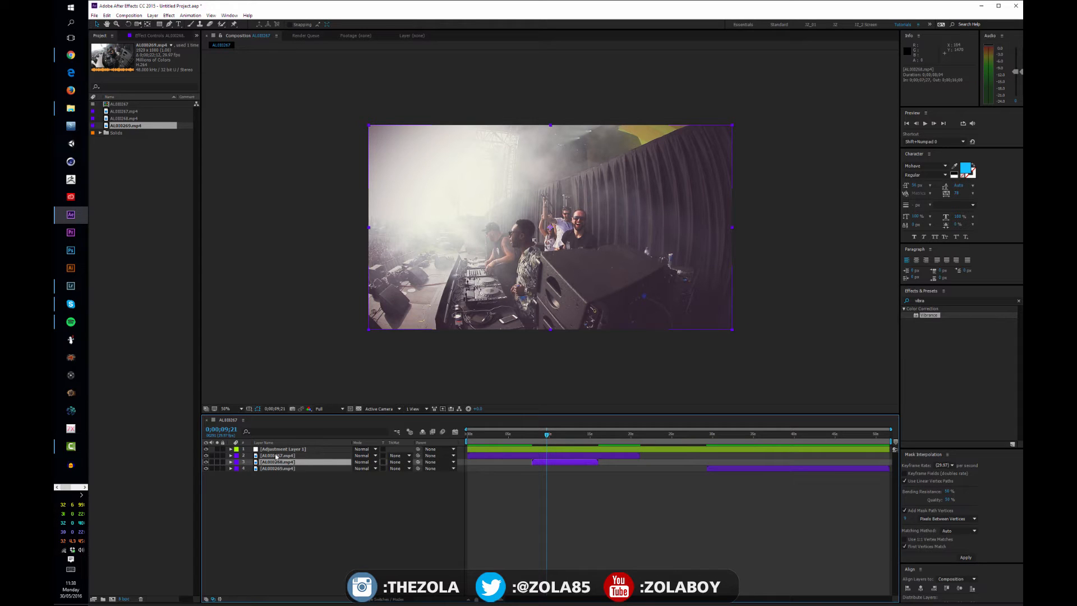
pyautogui.keyDown('ctrl'); pyautogui.click(277, 455); pyautogui.keyUp('ctrl')
pyautogui.press('p')
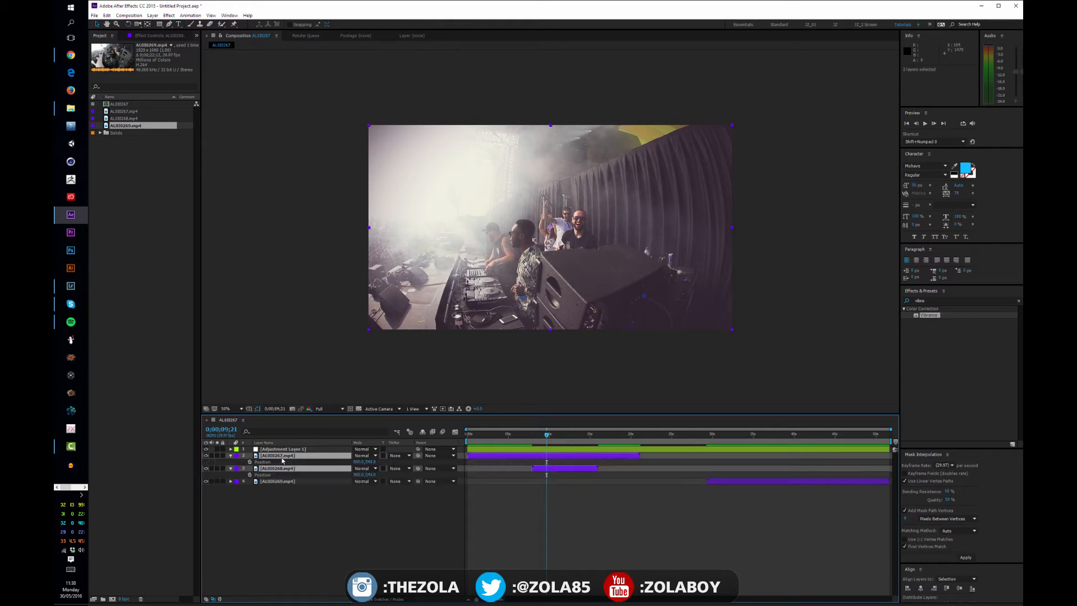
pyautogui.click(355, 540)
pyautogui.moveTo(420, 470); pyautogui.dragTo(286, 457)
pyautogui.click(286, 457)
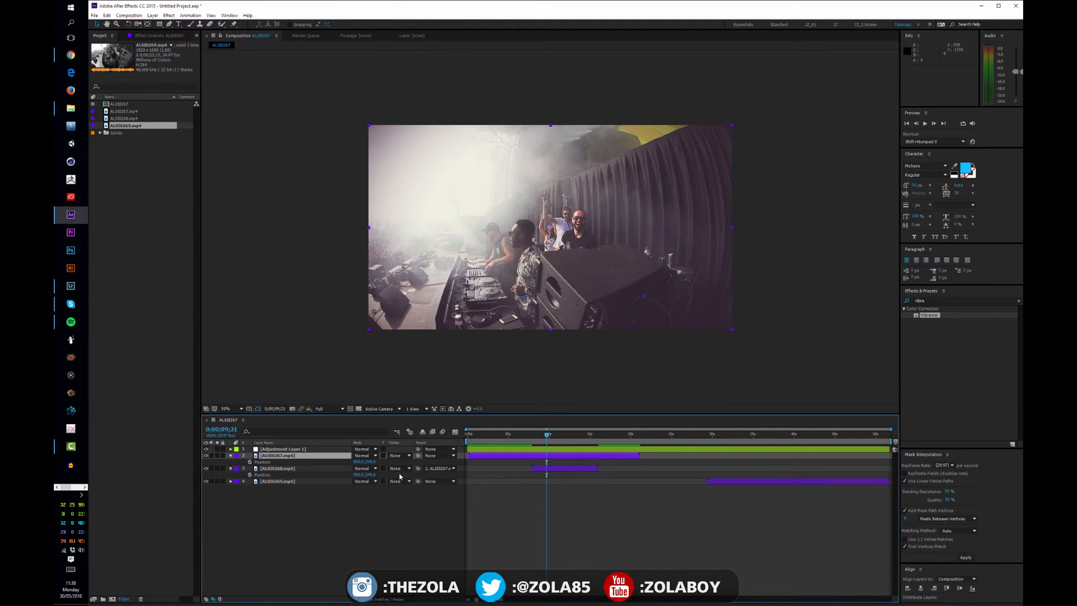
# - Set the first clip's blending mode to Screen and scrub through the overlap to 0:00:12:10
pyautogui.click(373, 455)
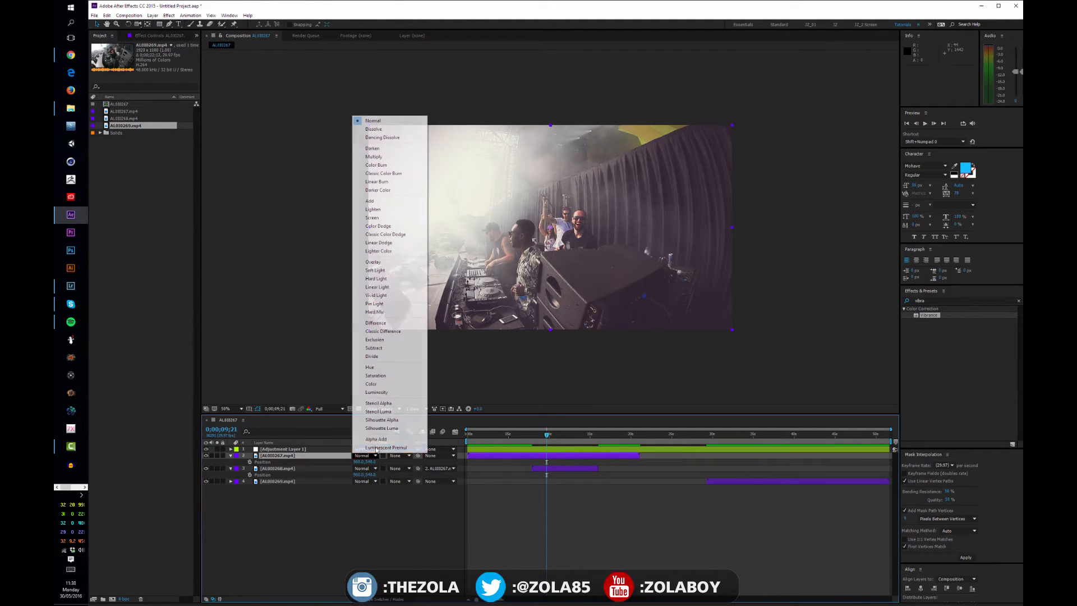
pyautogui.click(374, 218)
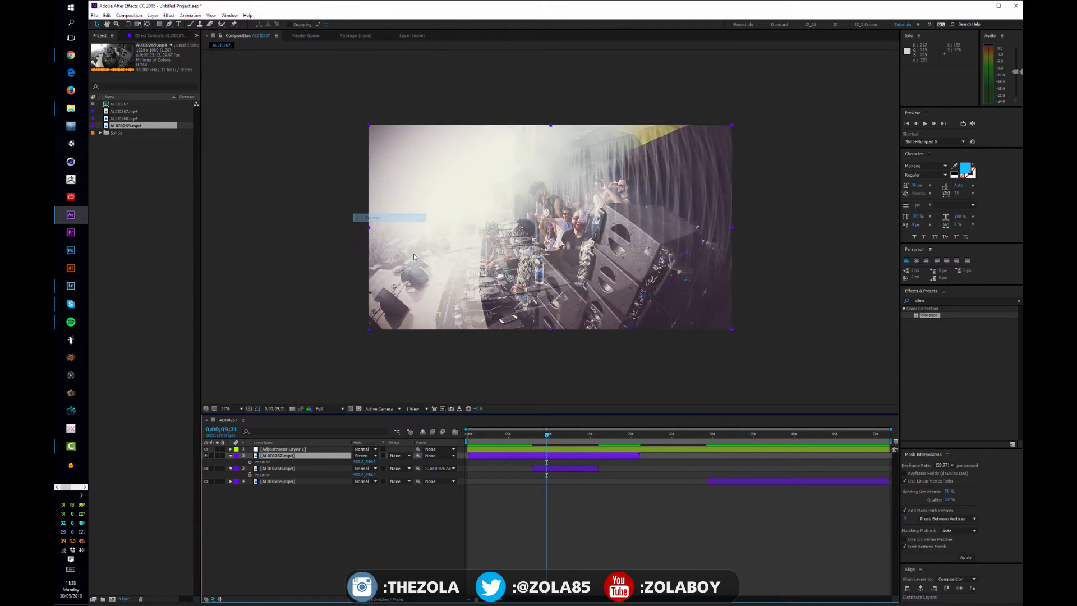
pyautogui.moveTo(549, 436); pyautogui.dragTo(561, 457)
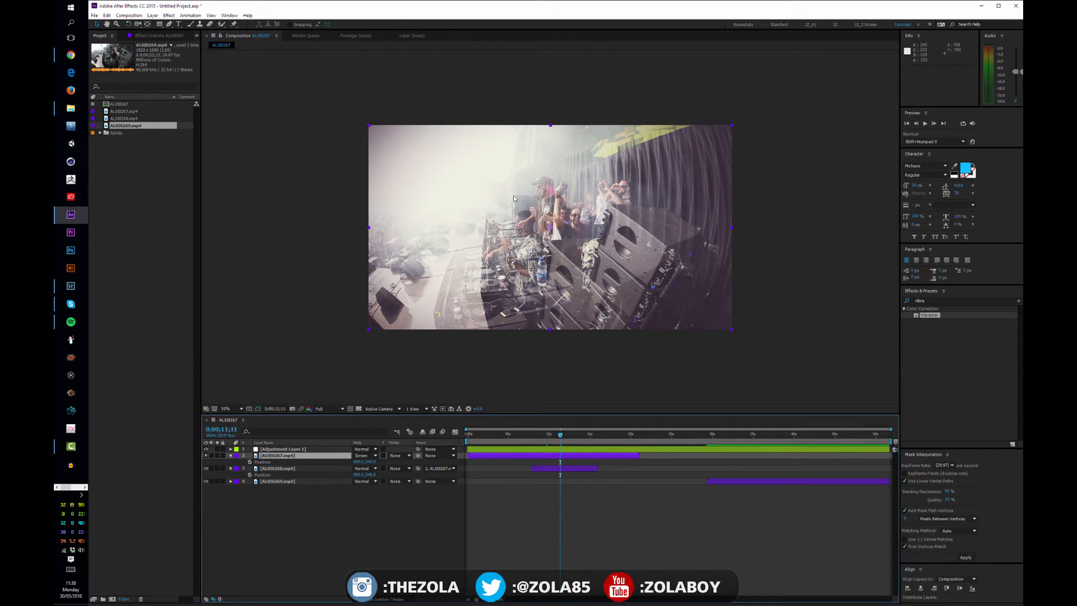
pyautogui.click(590, 470)
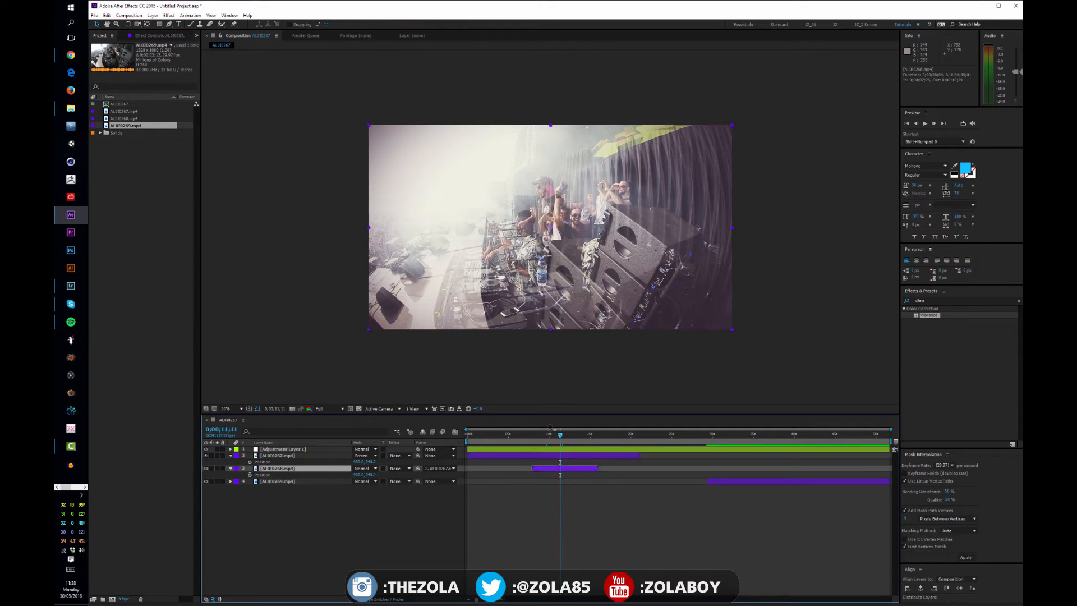
pyautogui.moveTo(546, 436); pyautogui.dragTo(568, 441)
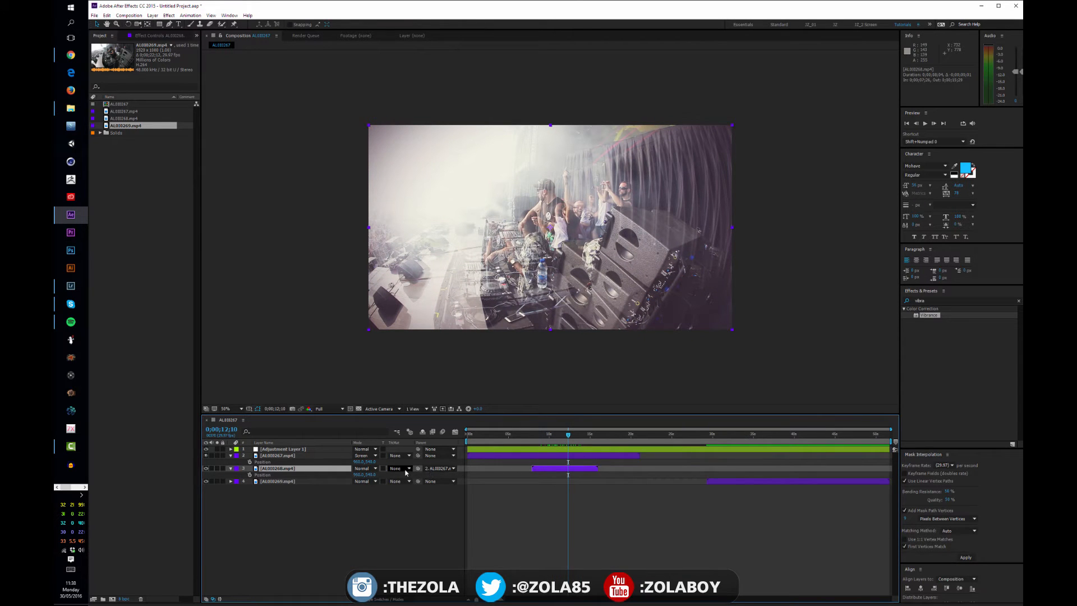
# - Try moving the first clip horizontally with the second clip parented to it, and undo the position changes
pyautogui.click(307, 456)
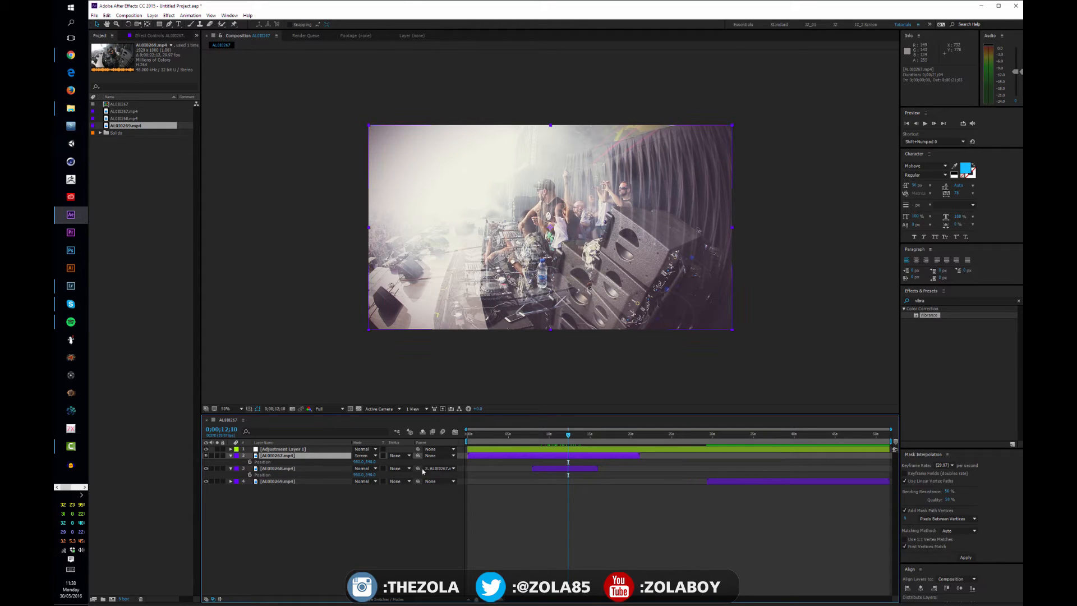
pyautogui.click(286, 469)
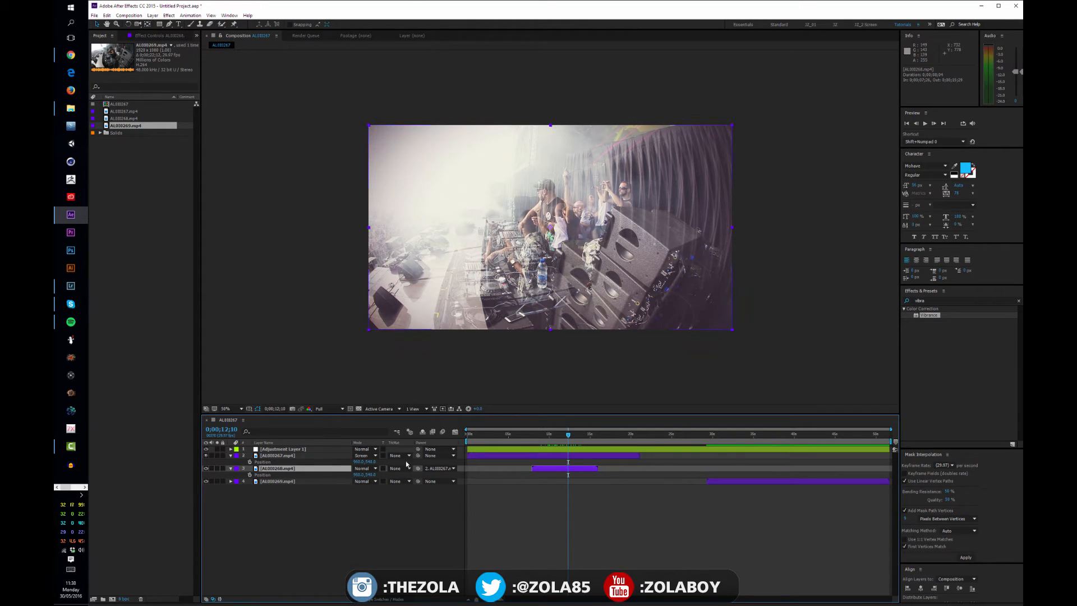
pyautogui.click(289, 456)
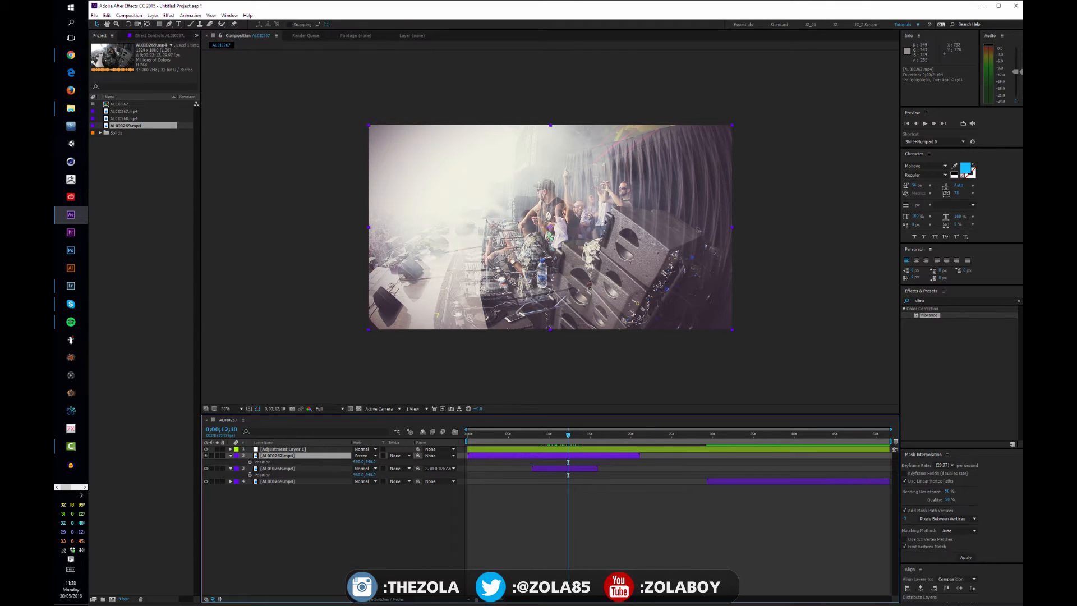
pyautogui.moveTo(354, 462); pyautogui.dragTo(519, 456)
pyautogui.moveTo(360, 462); pyautogui.dragTo(417, 481)
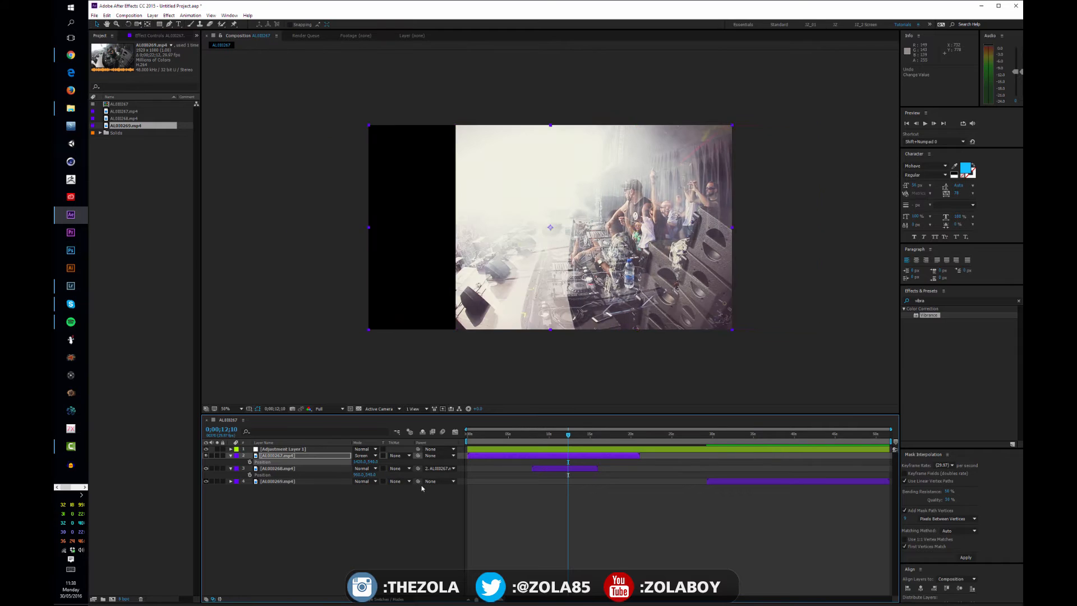
pyautogui.hotkey('ctrl', 'z')
# - Set the second clip's parent to None, try moving the first clip horizontally and undo the move
pyautogui.click(441, 468)
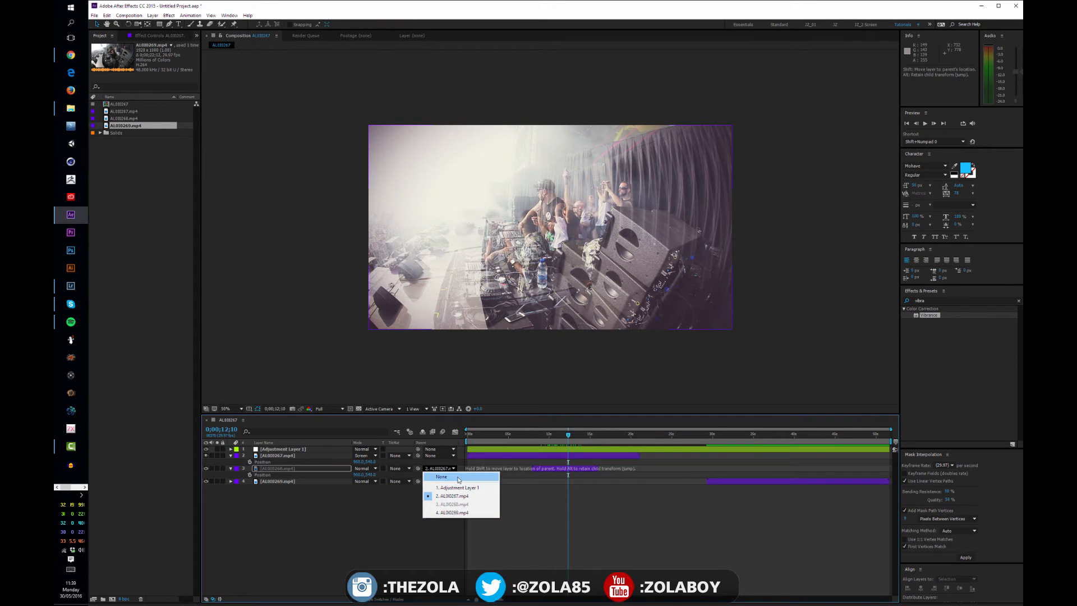
pyautogui.click(458, 477)
pyautogui.moveTo(359, 462); pyautogui.dragTo(404, 462)
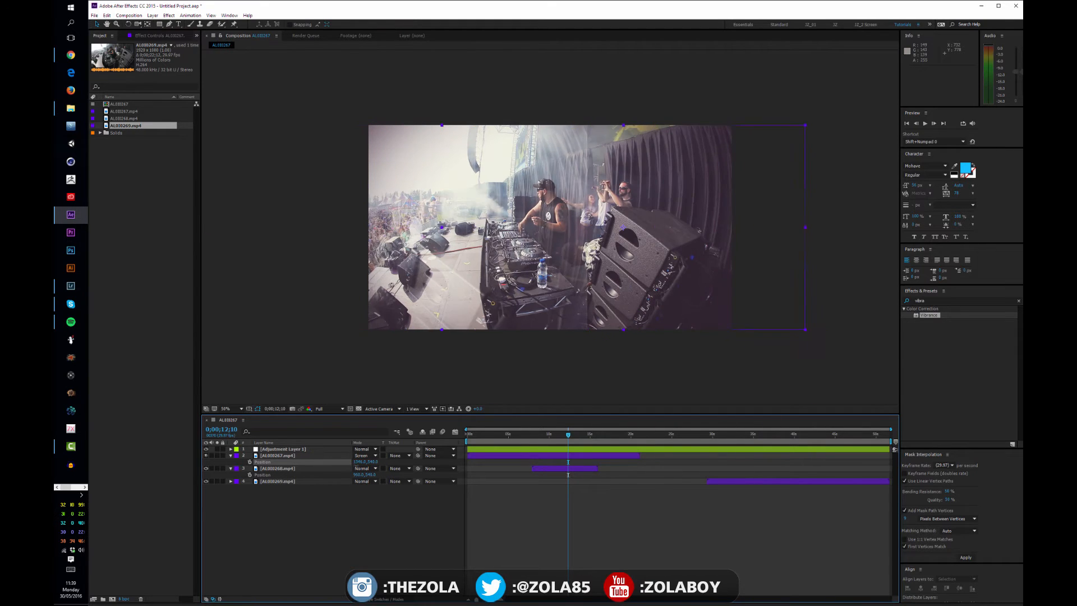
pyautogui.hotkey('ctrl', 'z')
# - Parent the second clip to the first again, try shifting the first clip far to the left and undo the shift
pyautogui.click(439, 467)
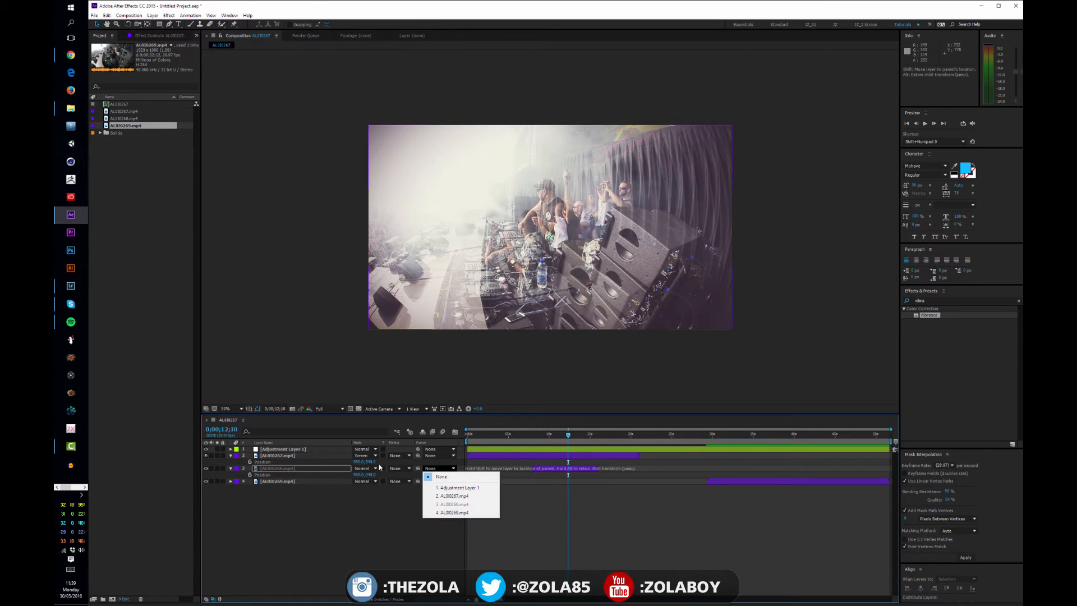
pyautogui.click(454, 496)
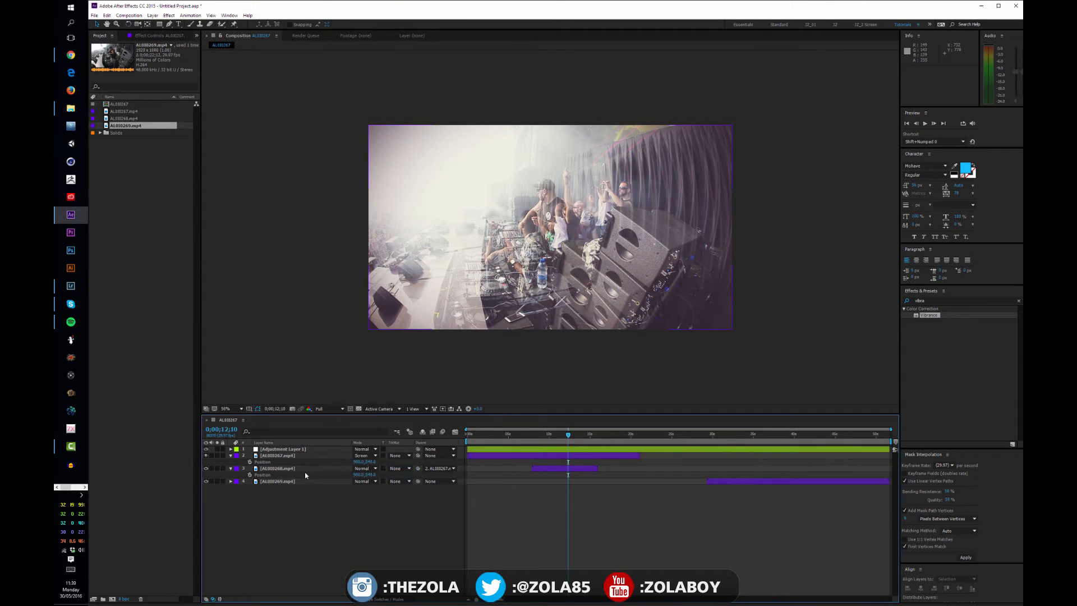
pyautogui.moveTo(357, 461); pyautogui.dragTo(252, 461)
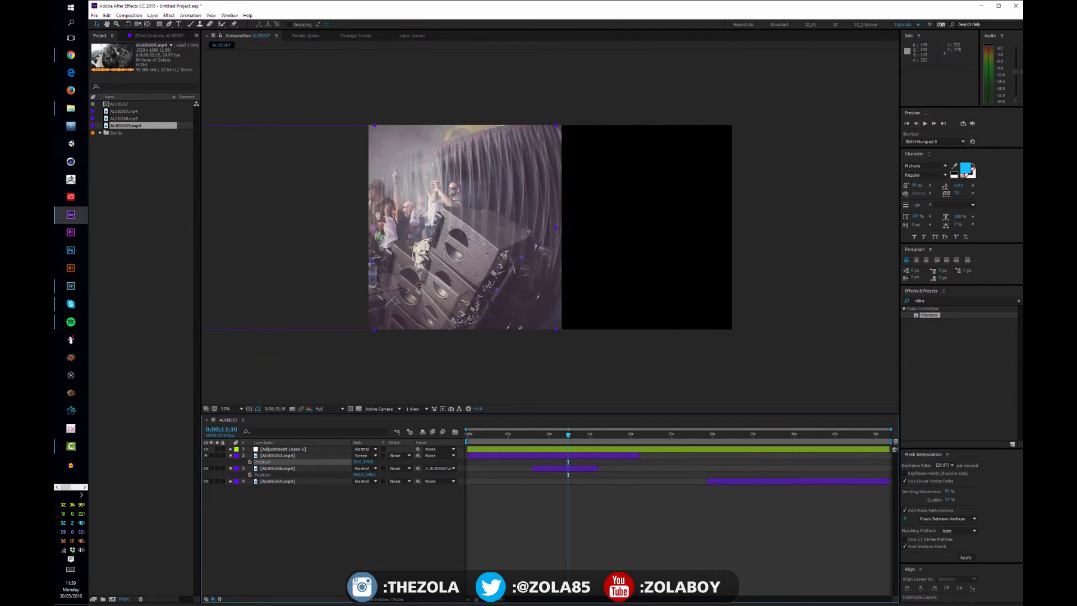
pyautogui.hotkey('ctrl', 'z')
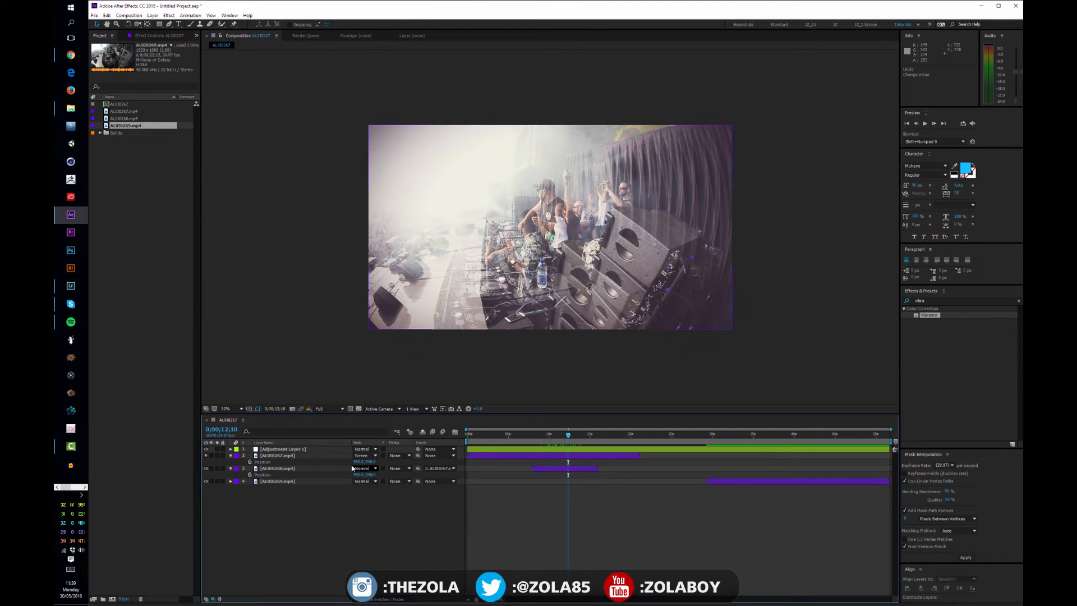
# - Reveal the first clip's Scale property, try changing its scale and undo the change
pyautogui.click(315, 457)
pyautogui.press('s')
pyautogui.moveTo(369, 461); pyautogui.dragTo(332, 462)
pyautogui.hotkey('ctrl', 'z')
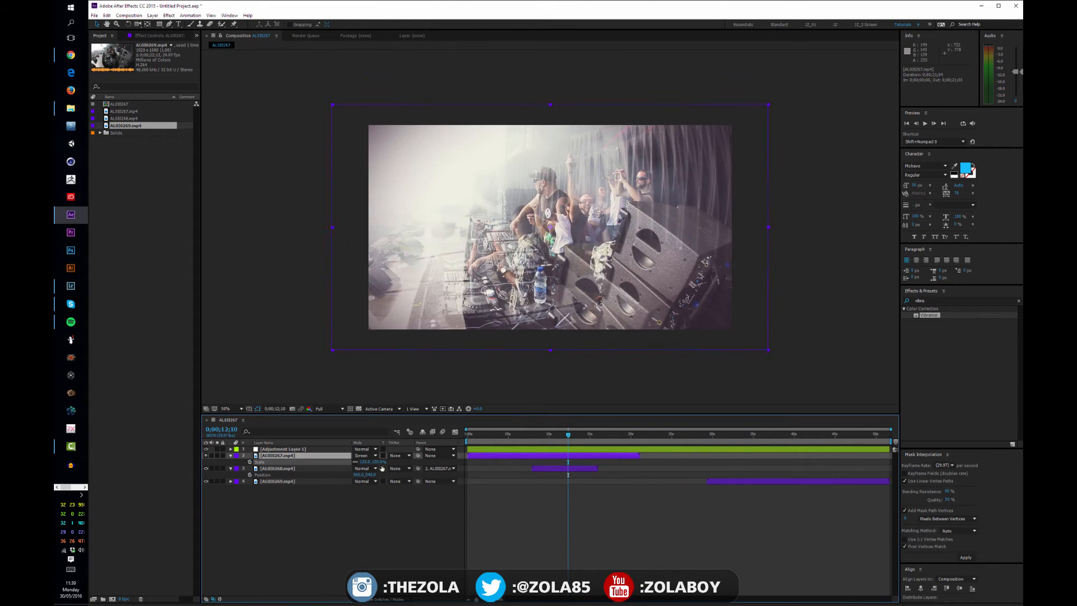
# - Try rotating the first clip, undo the rotation, and try adjusting the clip's opacity
pyautogui.press('r')
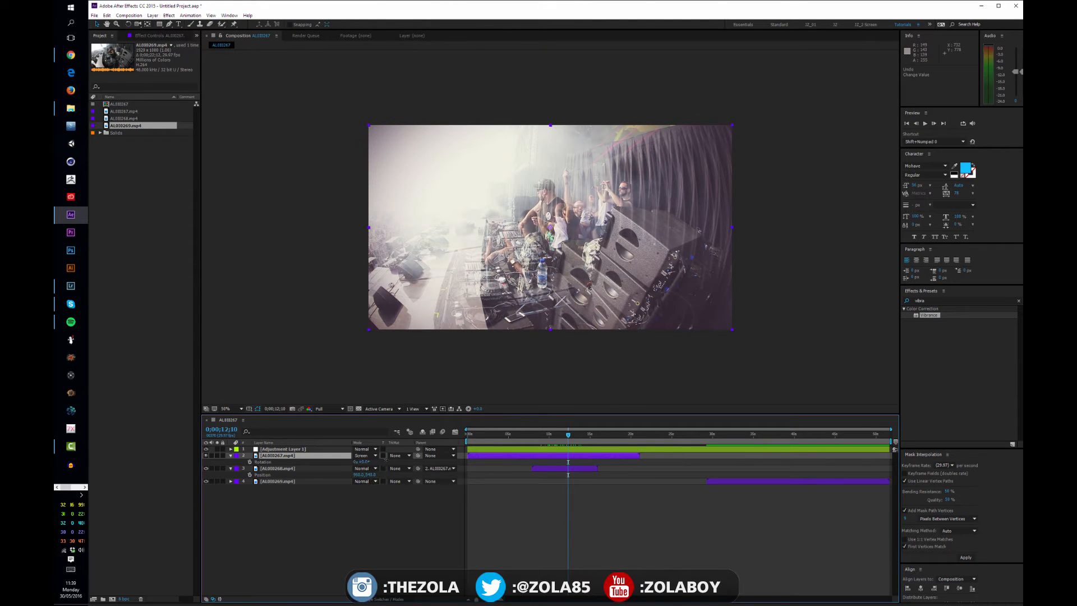
pyautogui.moveTo(366, 462); pyautogui.dragTo(333, 461)
pyautogui.hotkey('ctrl', 'z')
pyautogui.press('t')
pyautogui.moveTo(359, 462)
pyautogui.mouseDown()
pyautogui.moveTo(306, 462)
pyautogui.moveTo(371, 455)
pyautogui.mouseUp()
# - Set the second clip's parent to None, deselect all layers and scrub the current time to 0:00:12:25
pyautogui.click(437, 467)
pyautogui.click(435, 471)
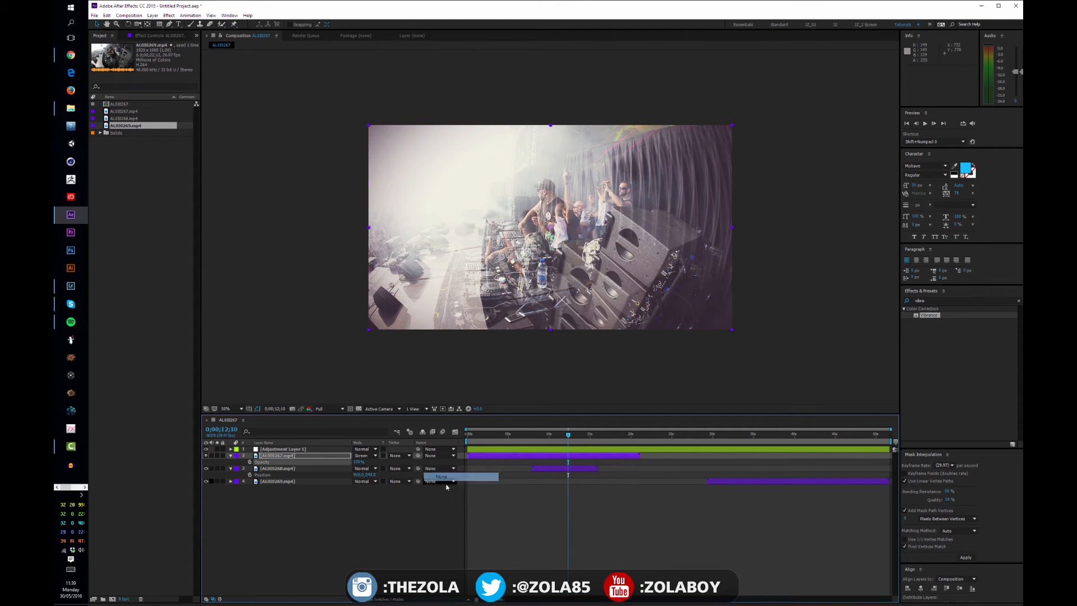
pyautogui.click(436, 494)
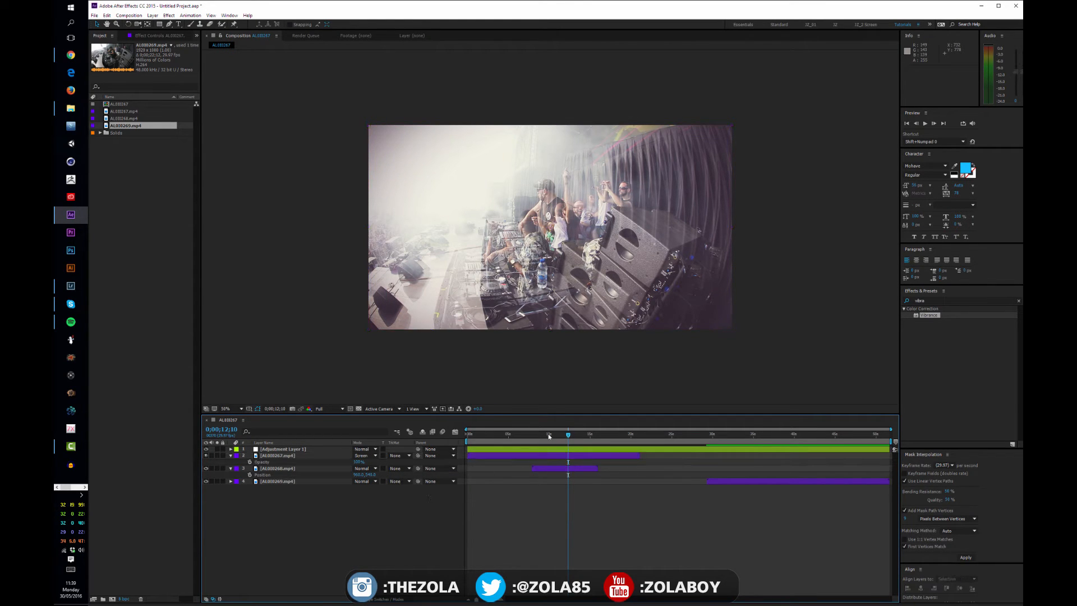
pyautogui.moveTo(533, 435); pyautogui.dragTo(572, 436)
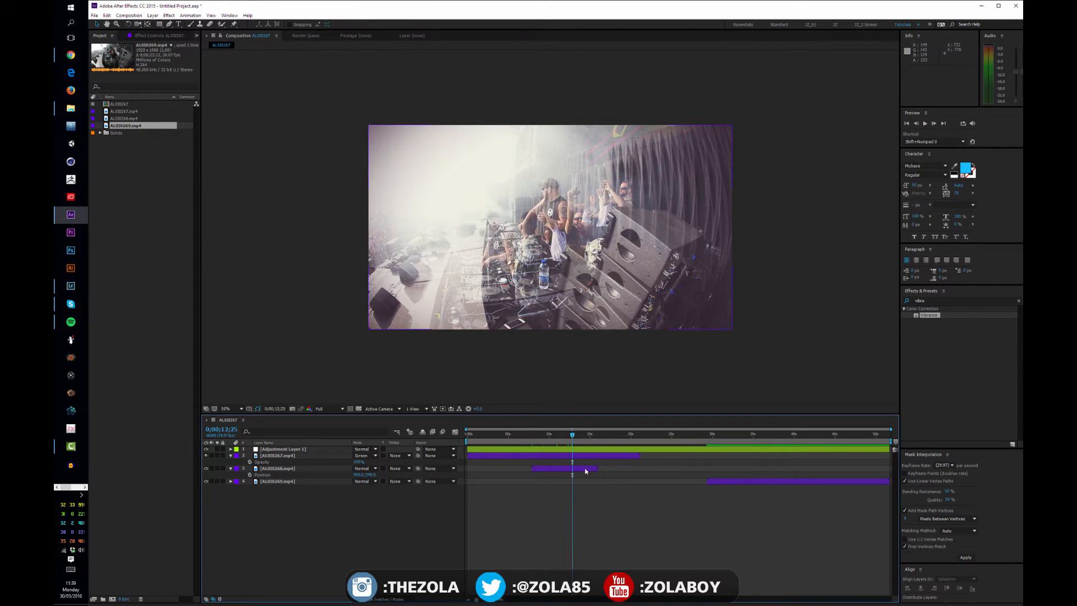
# - Move the second clip along the timeline to start where the first clip ends, and scrub the current time to 0:00:14:29
pyautogui.moveTo(595, 468); pyautogui.dragTo(688, 470)
pyautogui.moveTo(639, 435); pyautogui.dragTo(589, 435)
pyautogui.click(385, 548)
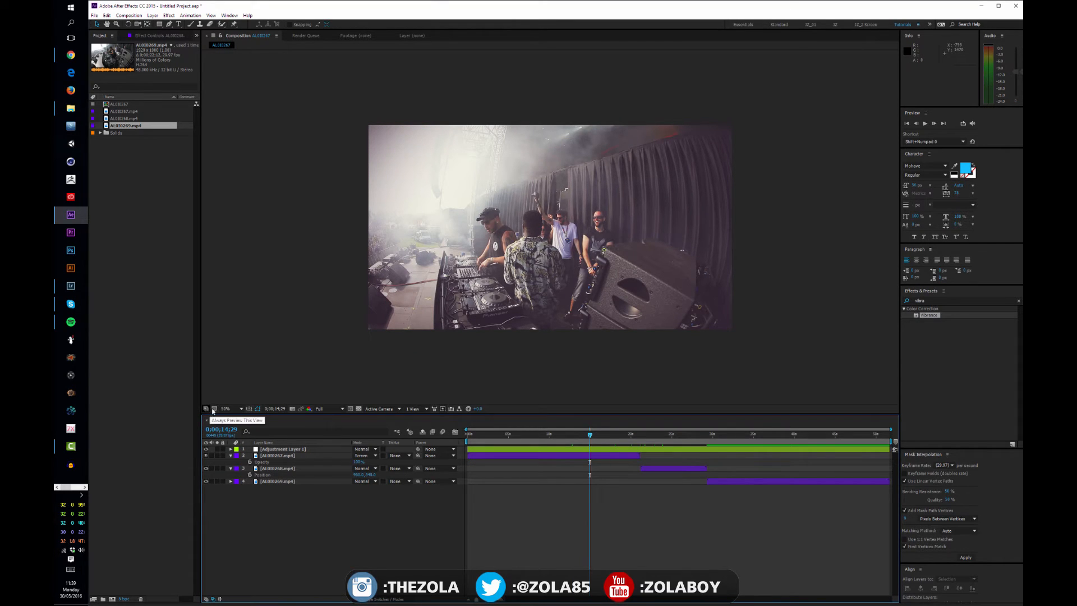
pyautogui.click(280, 255)
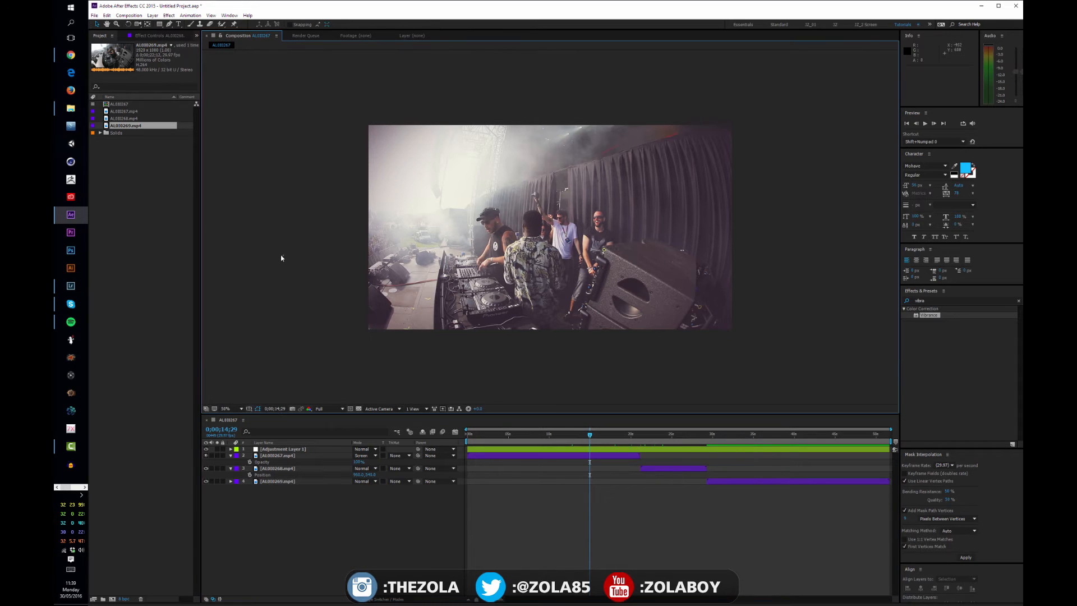
# - Try the Title/Action Safe and Proportional Grid overlays on the composition view, switching between them
pyautogui.click(249, 409)
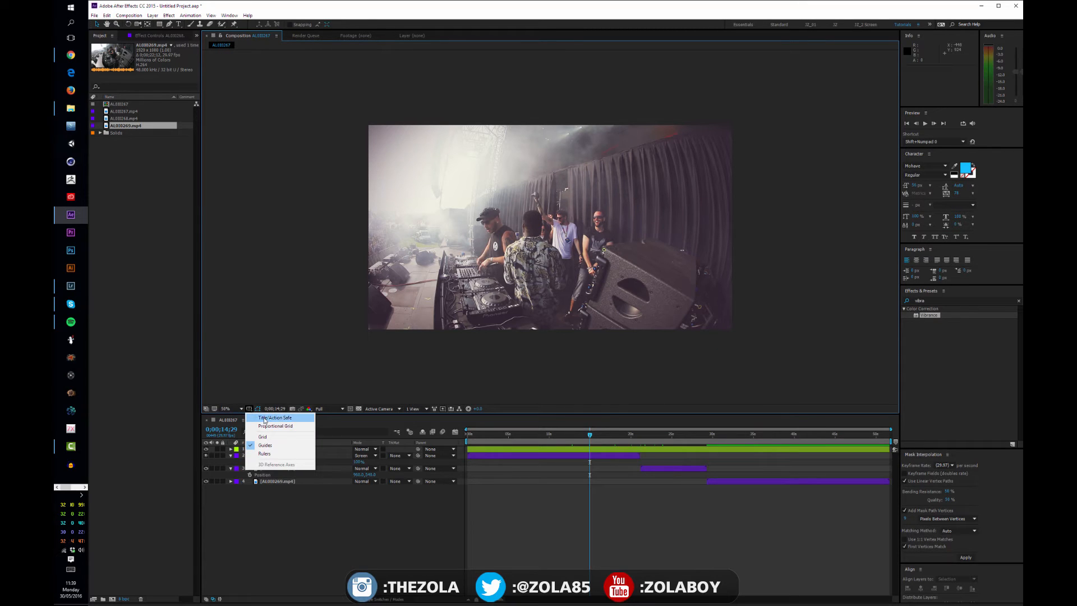
pyautogui.click(324, 548)
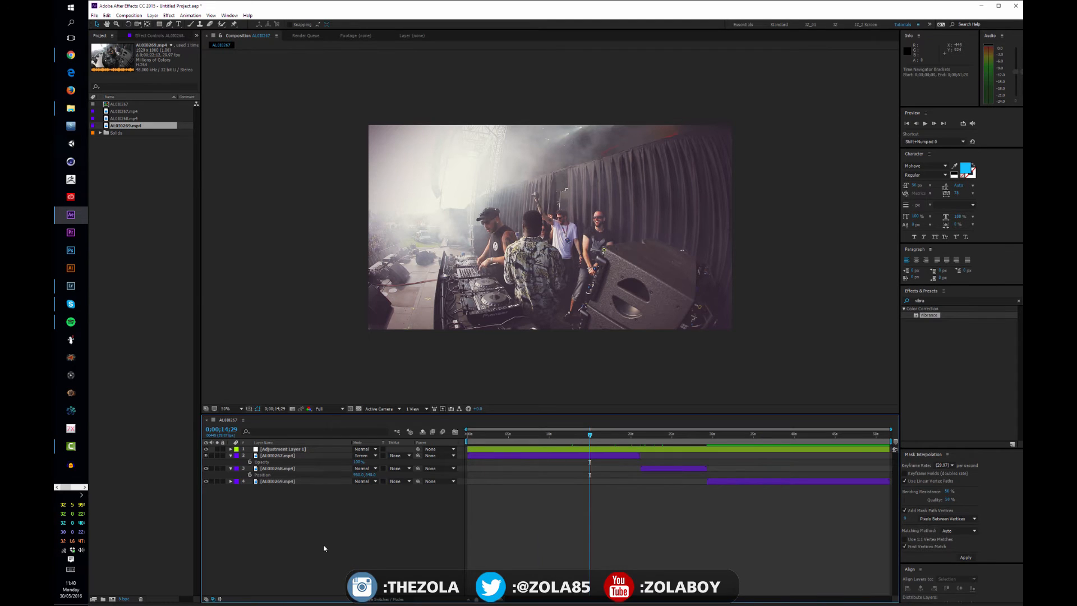
pyautogui.click(345, 256)
pyautogui.press("'")
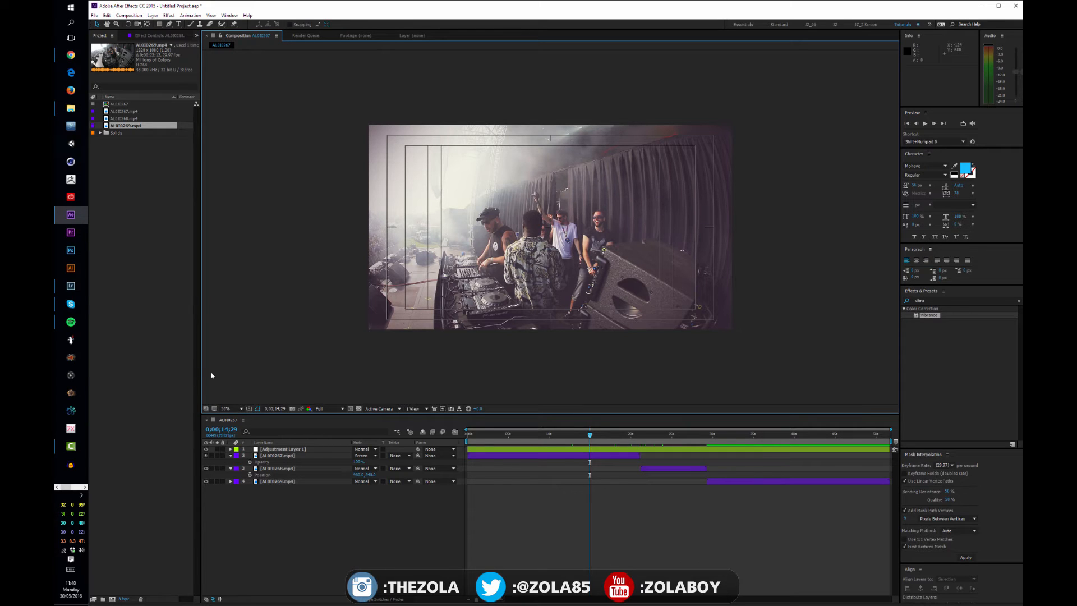
pyautogui.click(249, 409)
pyautogui.click(255, 423)
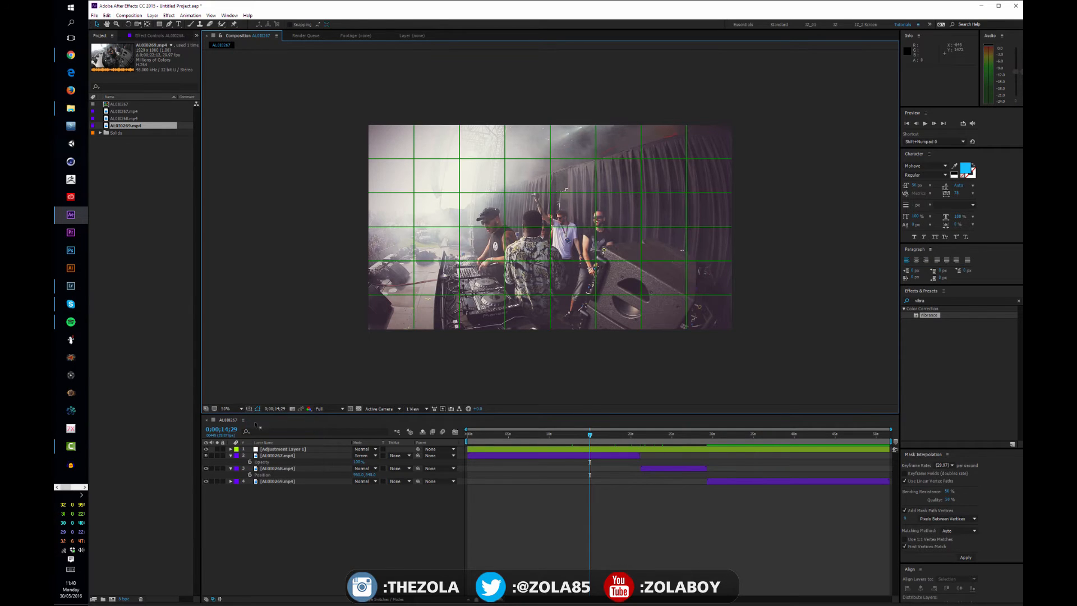
pyautogui.click(249, 409)
pyautogui.click(251, 415)
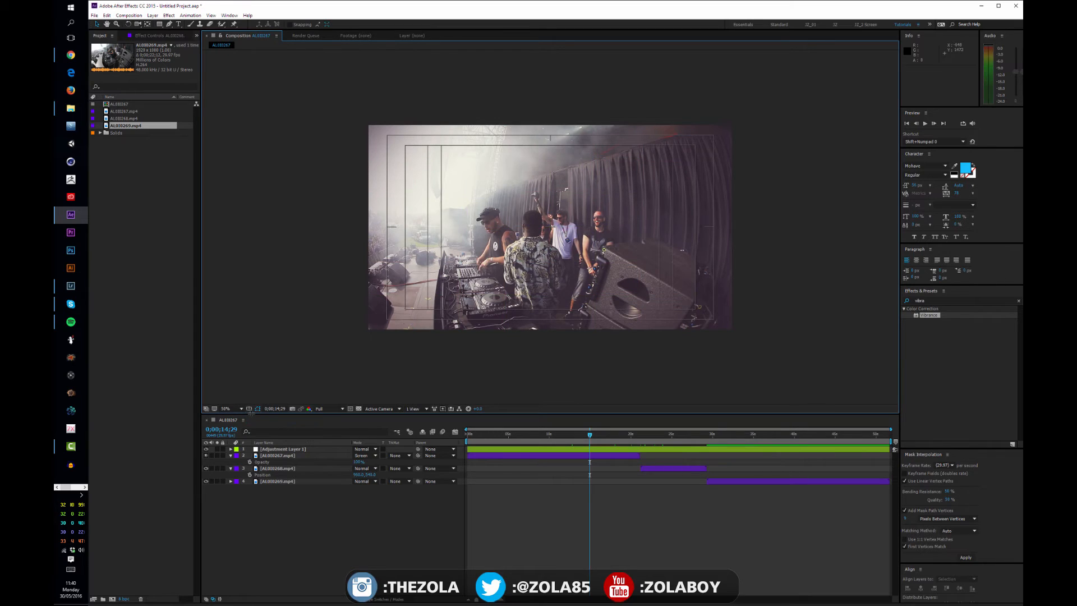
# - Toggle the regular Grid overlay on and off over the composition, and hide the Title/Action Safe margins
pyautogui.click(249, 410)
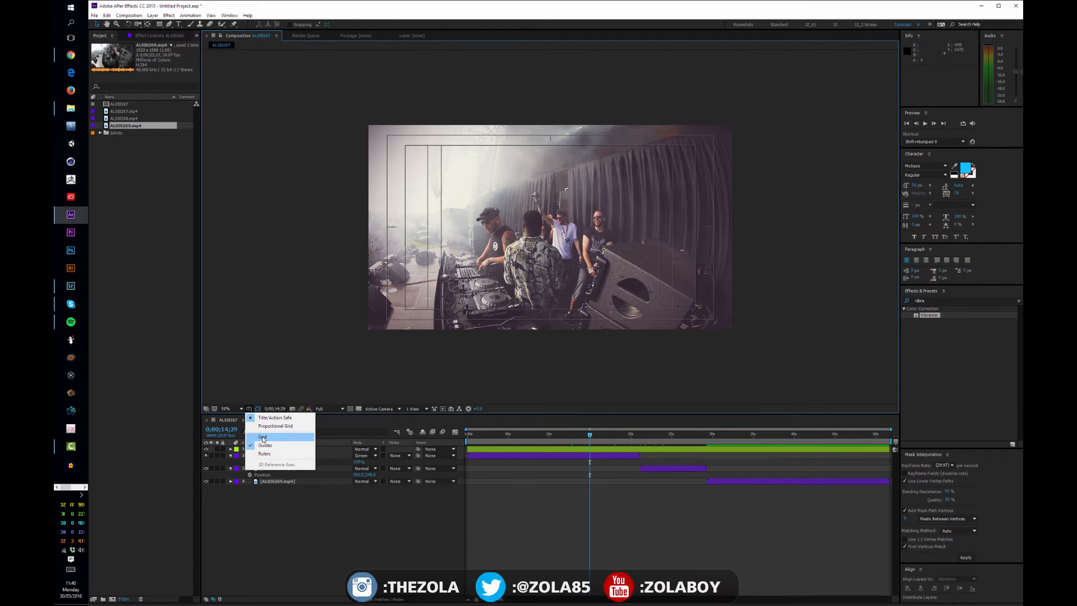
pyautogui.click(263, 437)
pyautogui.click(249, 410)
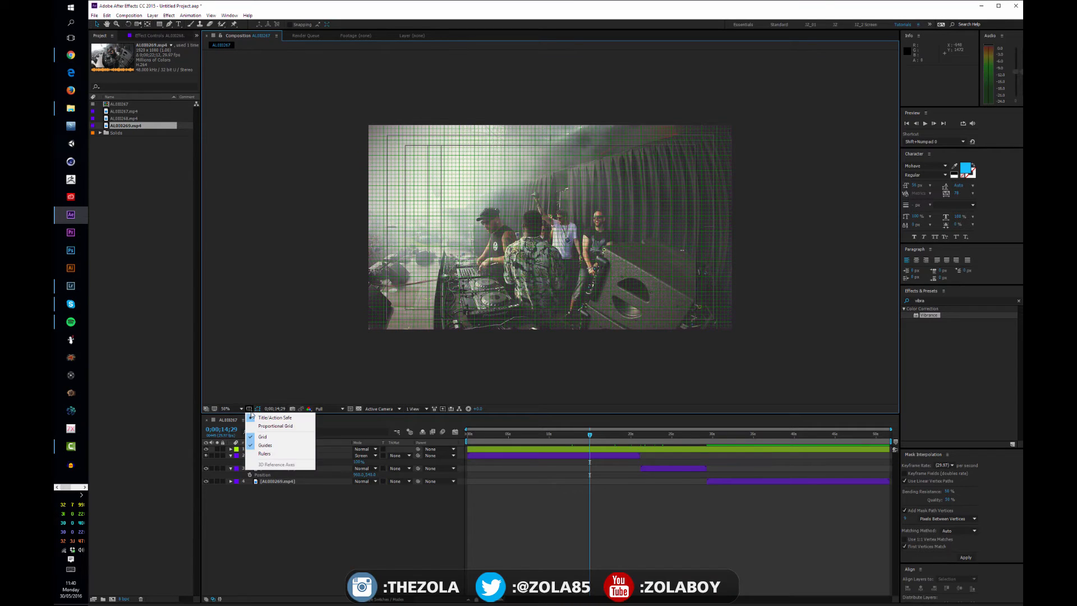
pyautogui.click(263, 438)
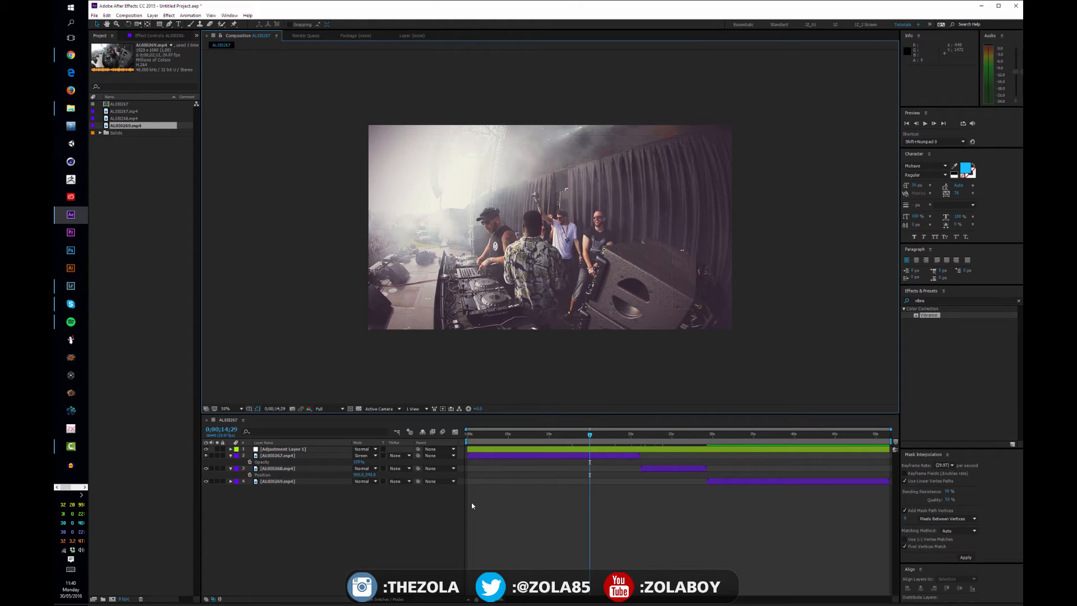
pyautogui.hotkey('ctrl', "'")
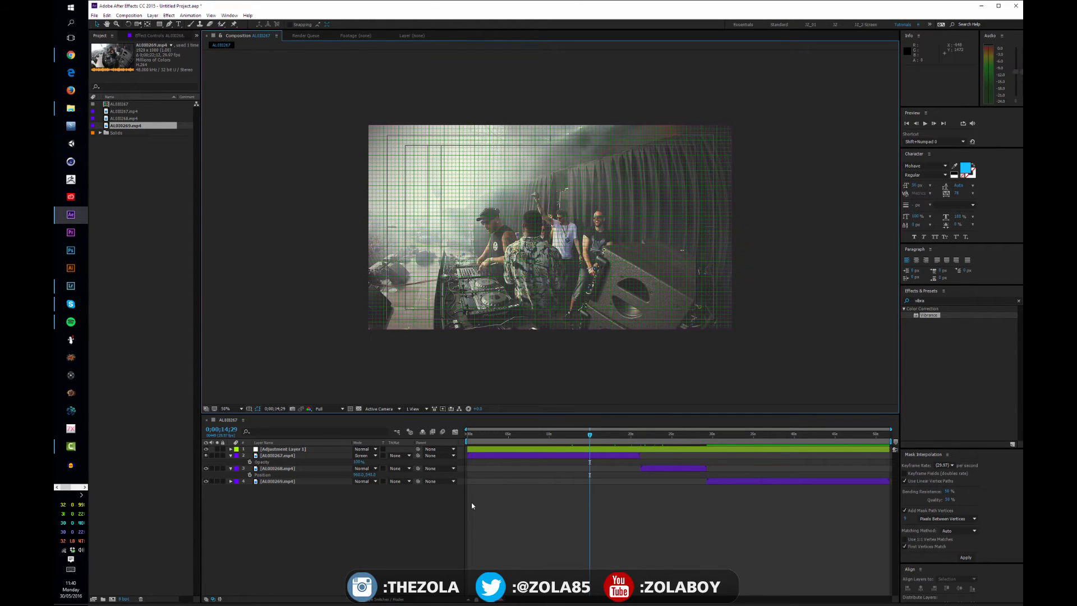
pyautogui.hotkey('ctrl', "'")
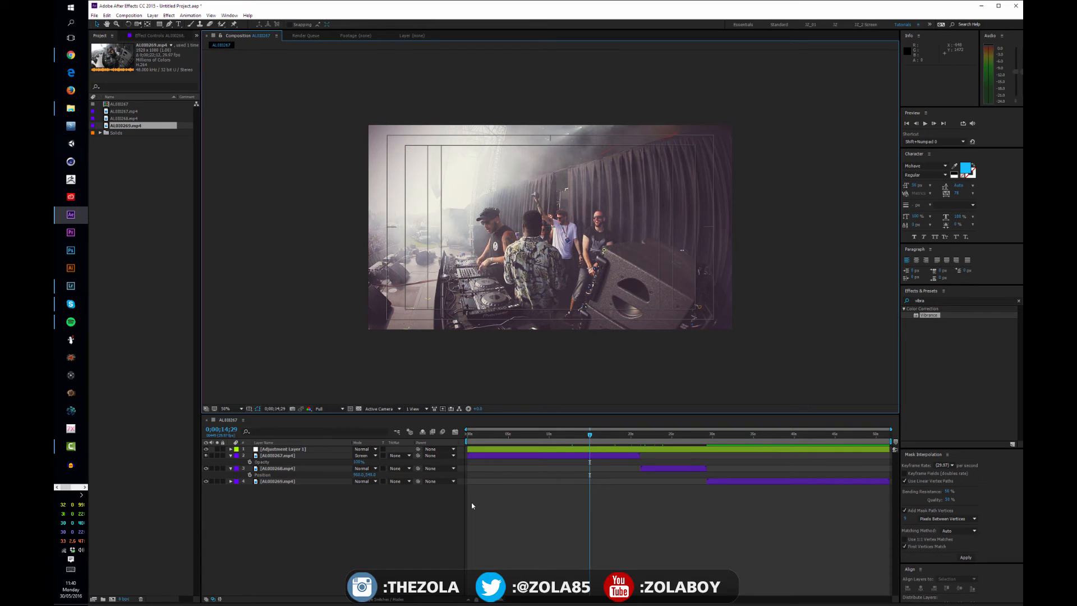
pyautogui.click(249, 408)
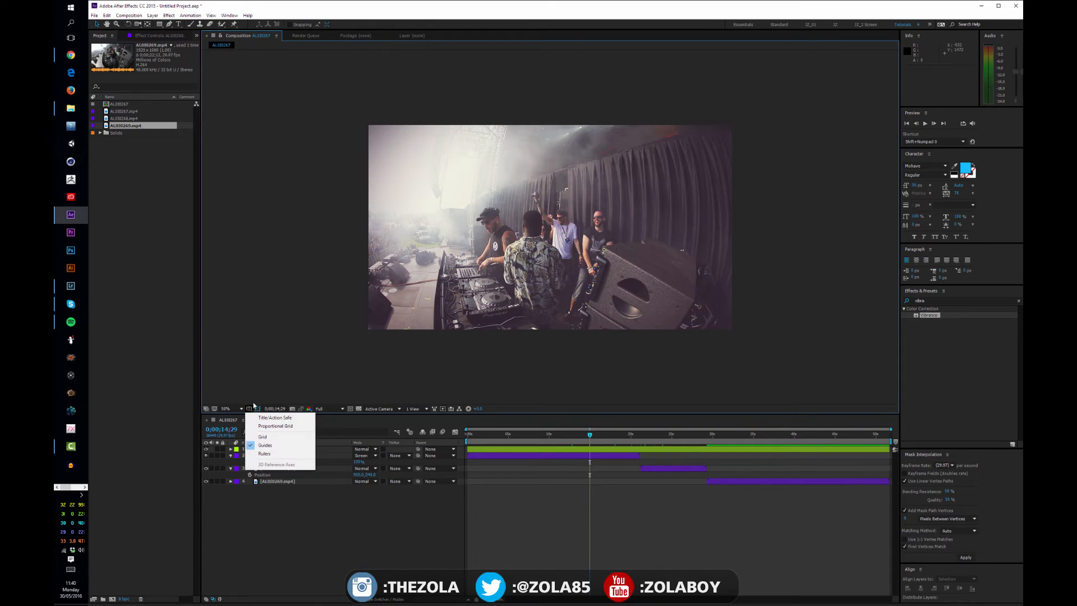
pyautogui.click(250, 368)
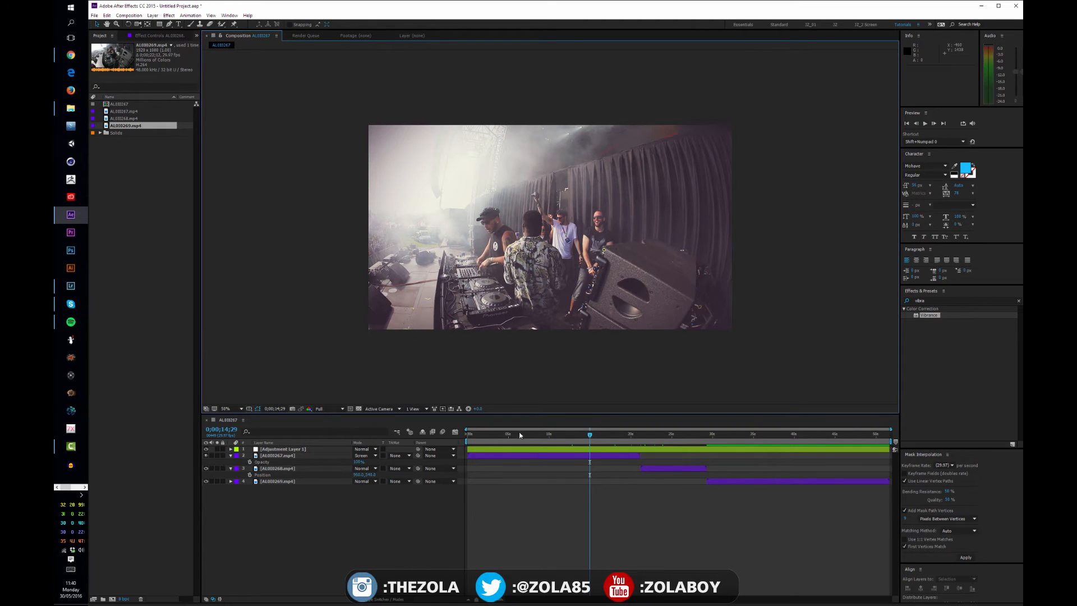
# - At 0:00:09:19, try scaling and moving the adjustment layer in the composition view, undoing each change
pyautogui.click(546, 434)
pyautogui.click(283, 448)
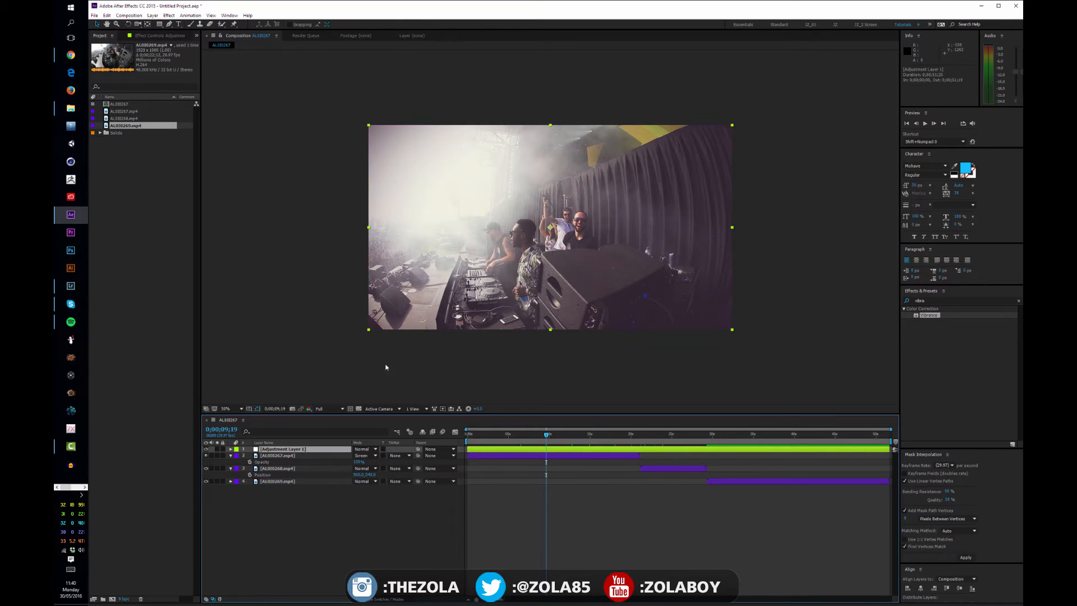
pyautogui.moveTo(370, 332); pyautogui.dragTo(398, 324)
pyautogui.hotkey('ctrl', 'z')
pyautogui.moveTo(572, 250); pyautogui.dragTo(537, 223)
pyautogui.hotkey('ctrl', 'z')
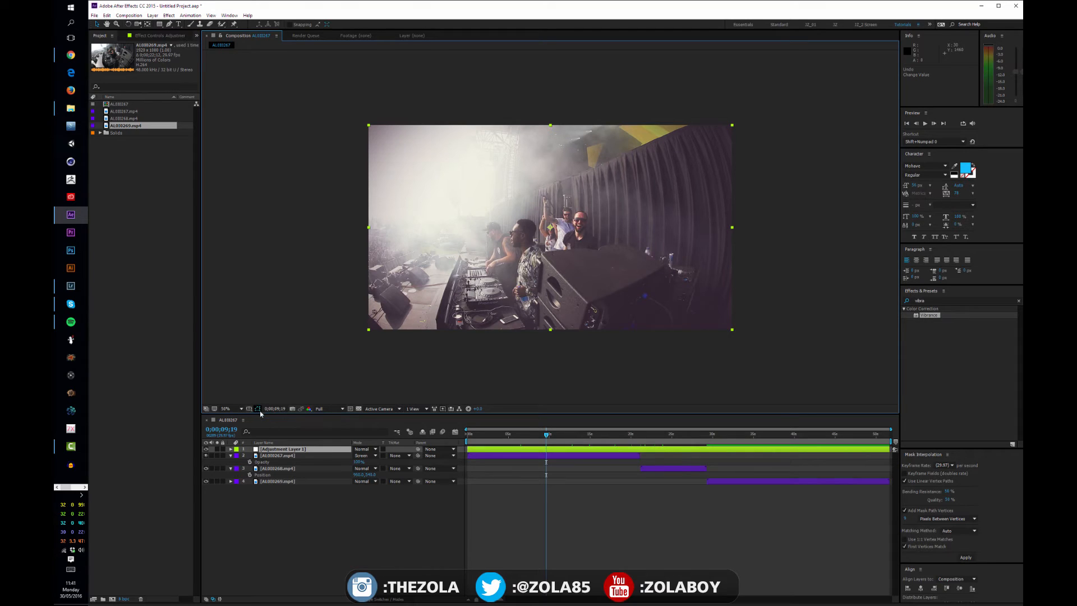
# - Preview to 0:00:12:15 and draw a closed four-point Pen mask on the adjustment layer around the performers, then deselect it
pyautogui.press('space')
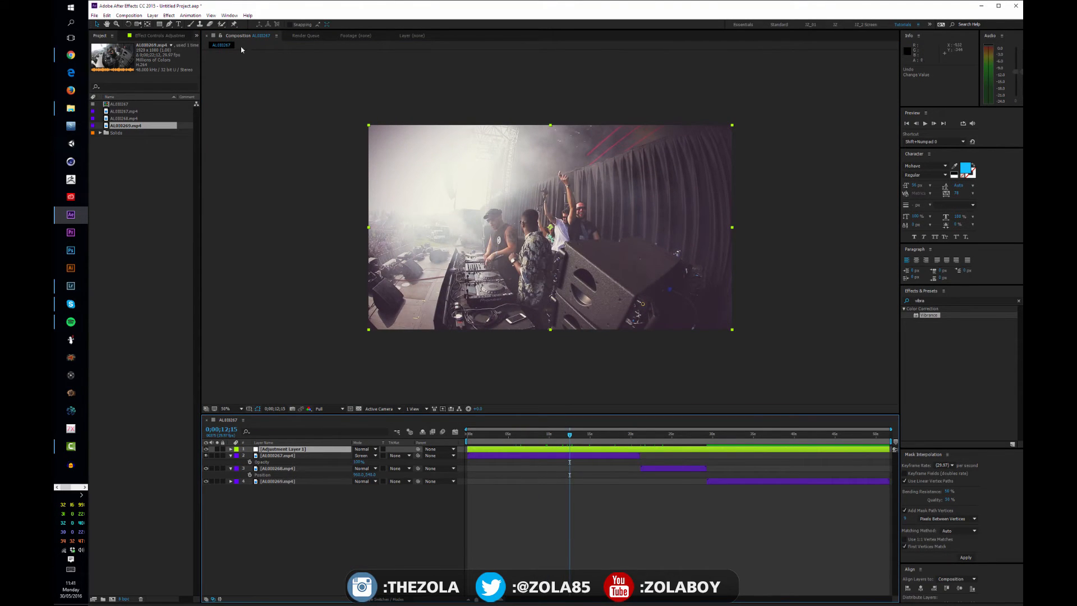
pyautogui.click(169, 24)
pyautogui.click(454, 189)
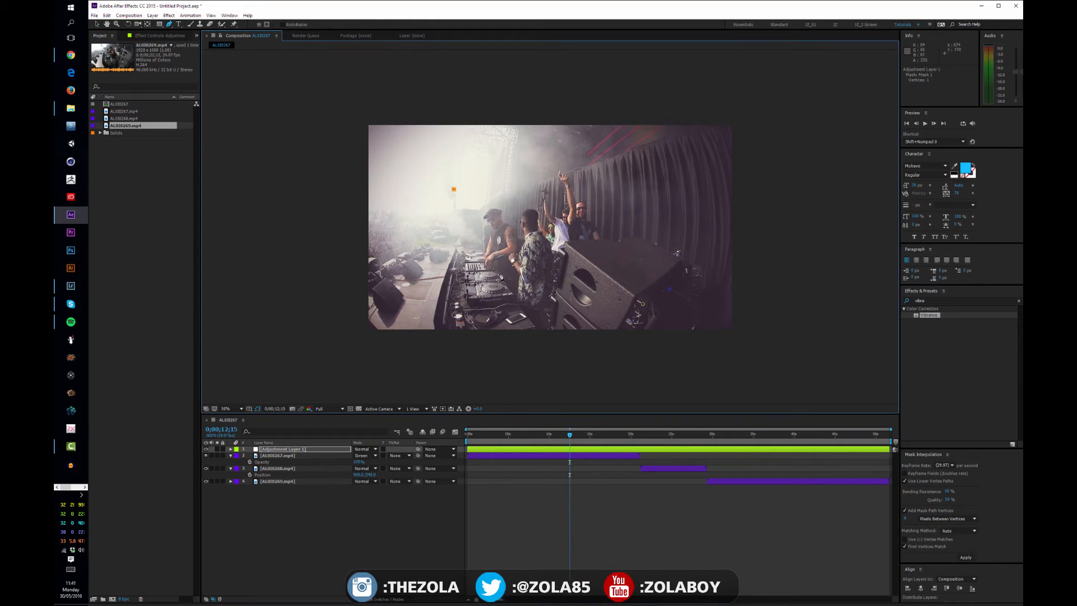
pyautogui.click(499, 274)
pyautogui.click(625, 221)
pyautogui.click(454, 189)
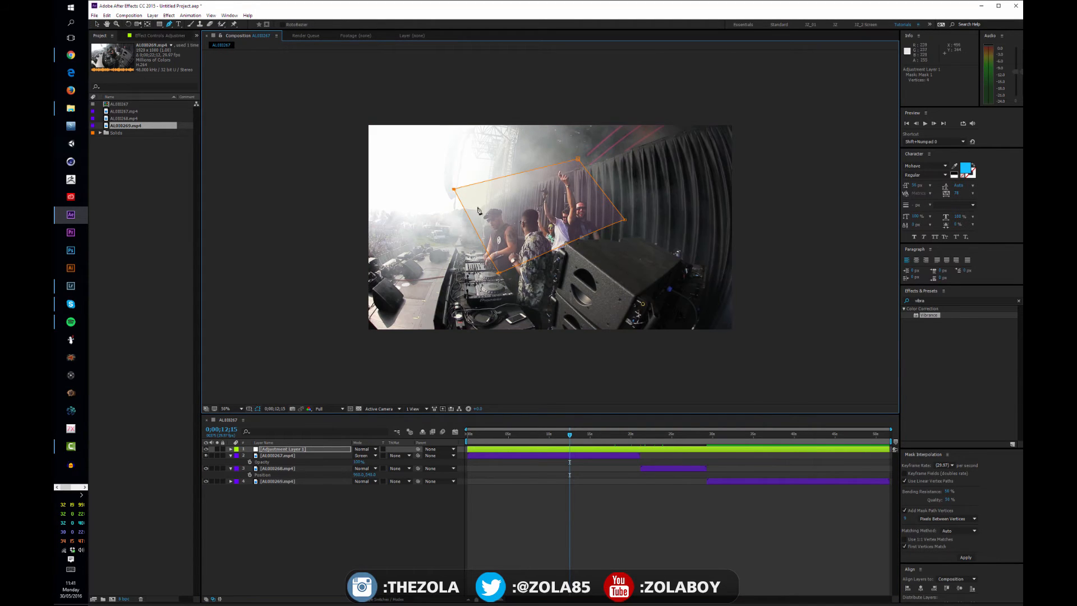
pyautogui.click(435, 513)
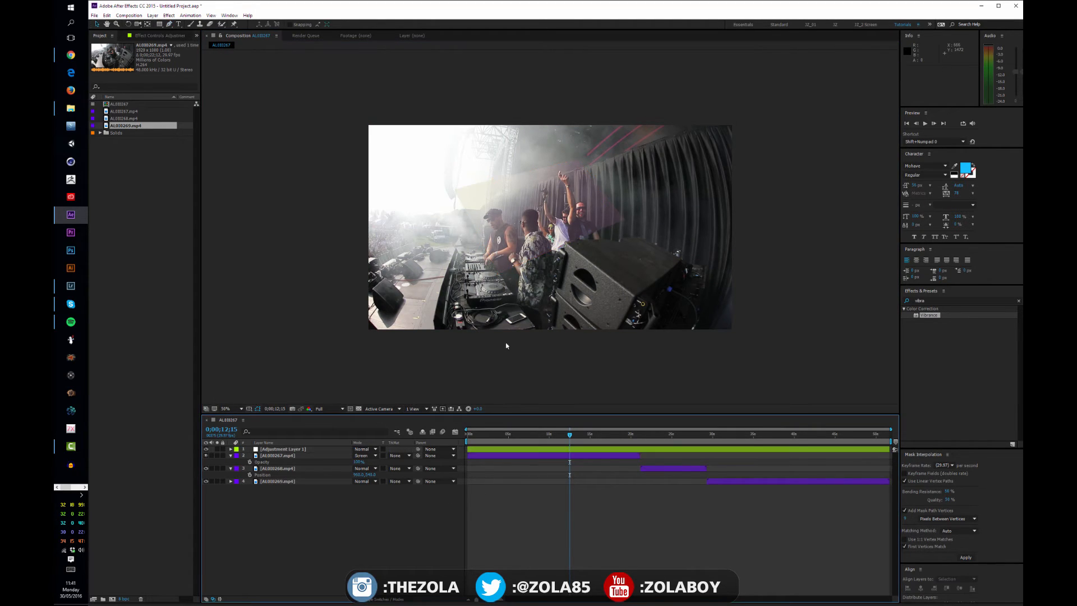
pyautogui.press('v')
# - Enlarge the adjustment layer's mask by moving its upper-left and lower-right vertices outward
pyautogui.click(301, 450)
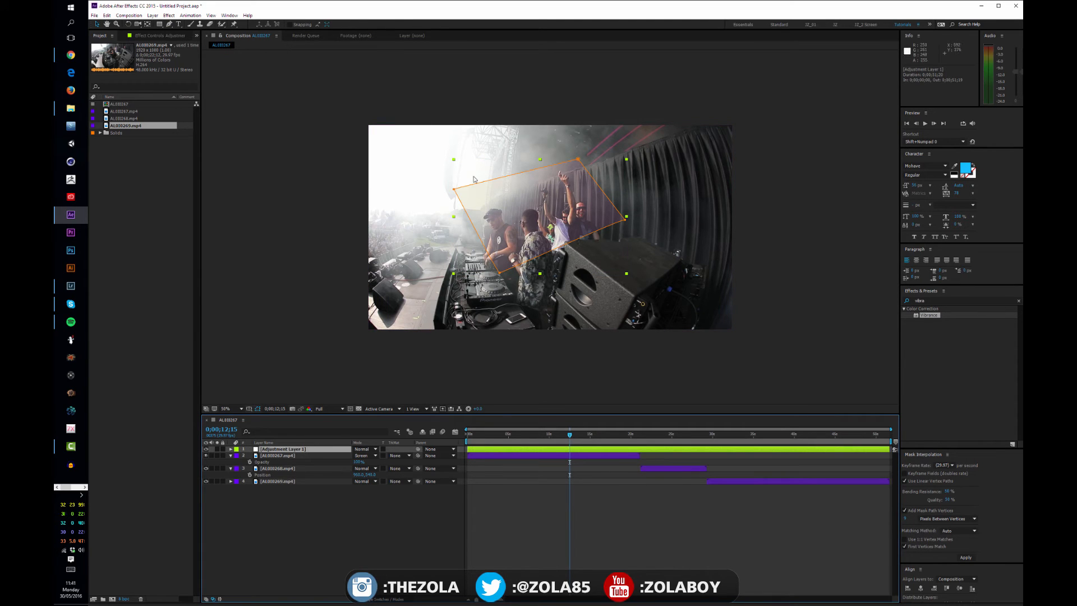
pyautogui.moveTo(454, 191); pyautogui.dragTo(406, 167)
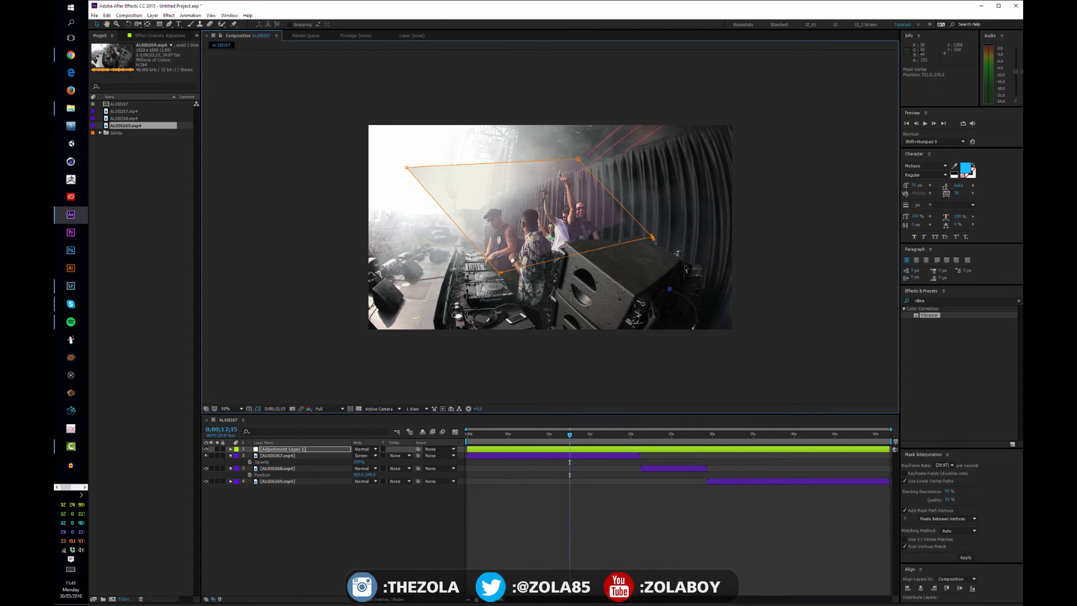
pyautogui.moveTo(626, 216); pyautogui.dragTo(720, 281)
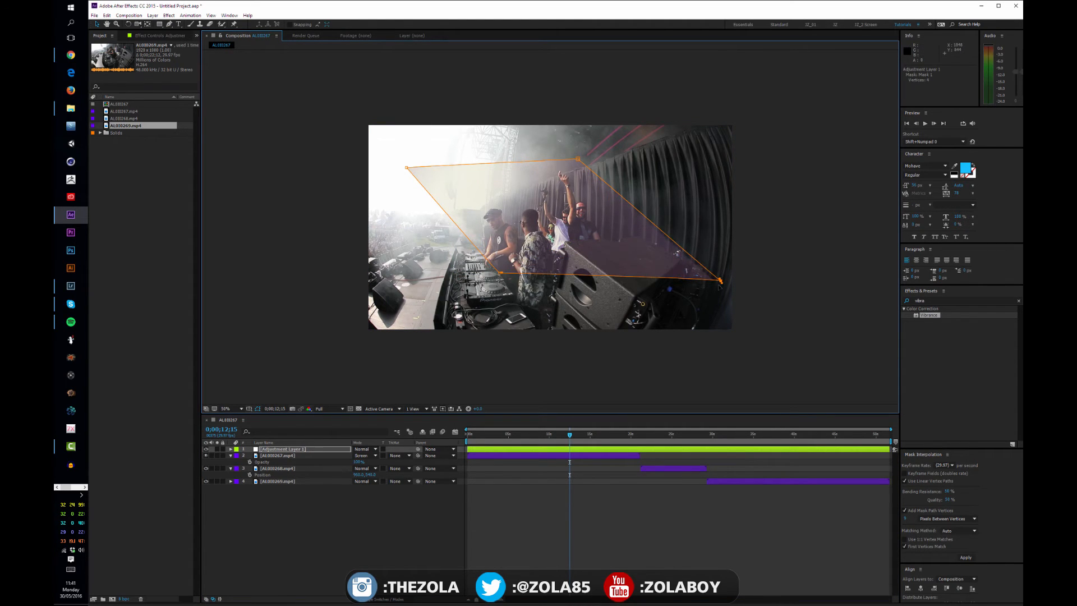
# - Toggle the mask and shape path visibility off and on, with the adjustment layer deselected and selected
pyautogui.click(258, 410)
pyautogui.click(337, 515)
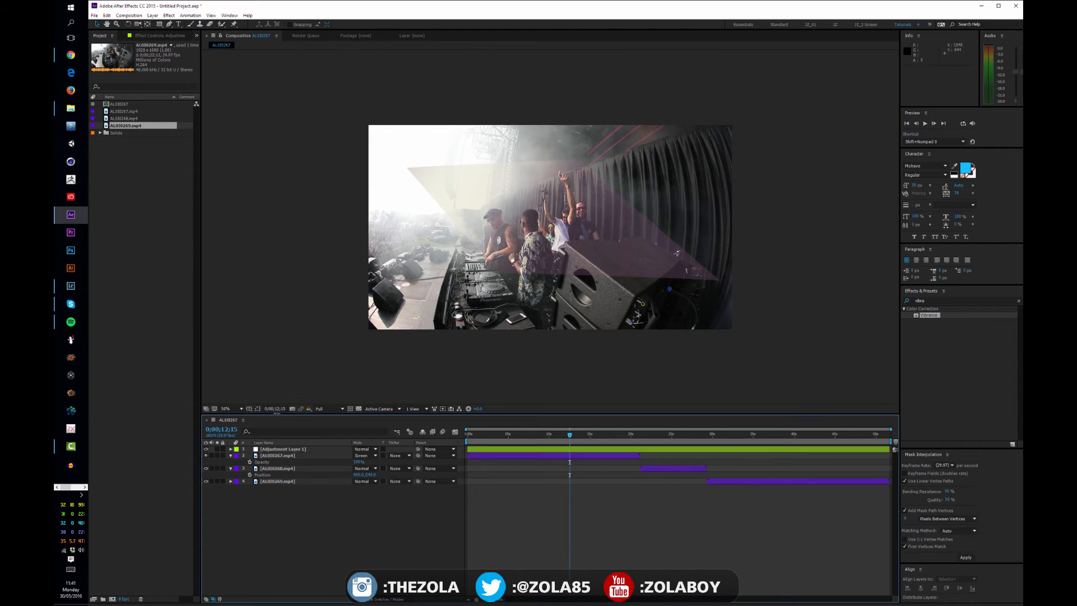
pyautogui.click(257, 410)
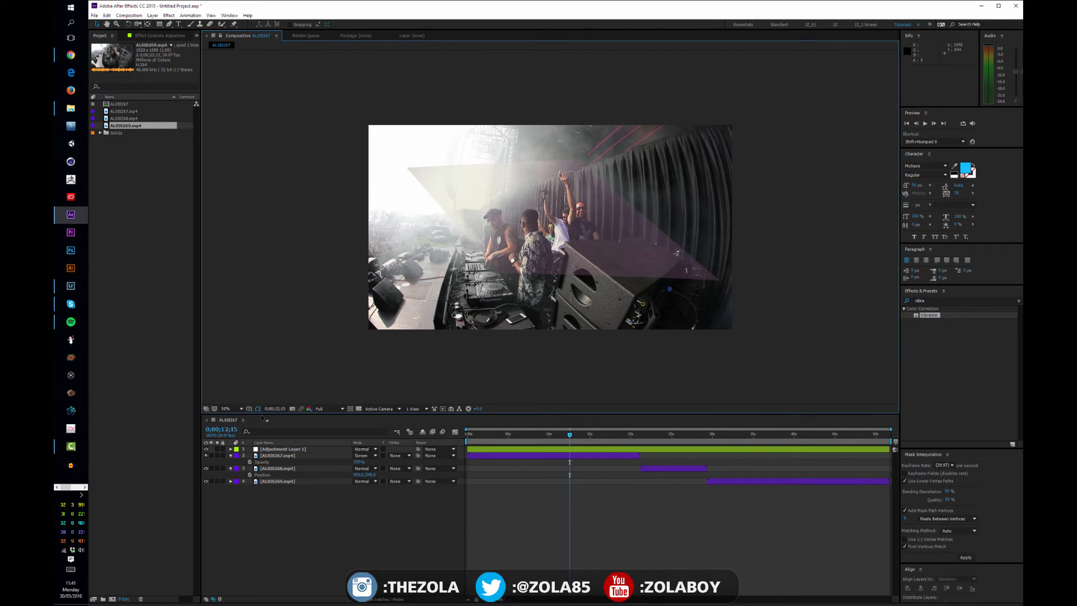
pyautogui.click(282, 450)
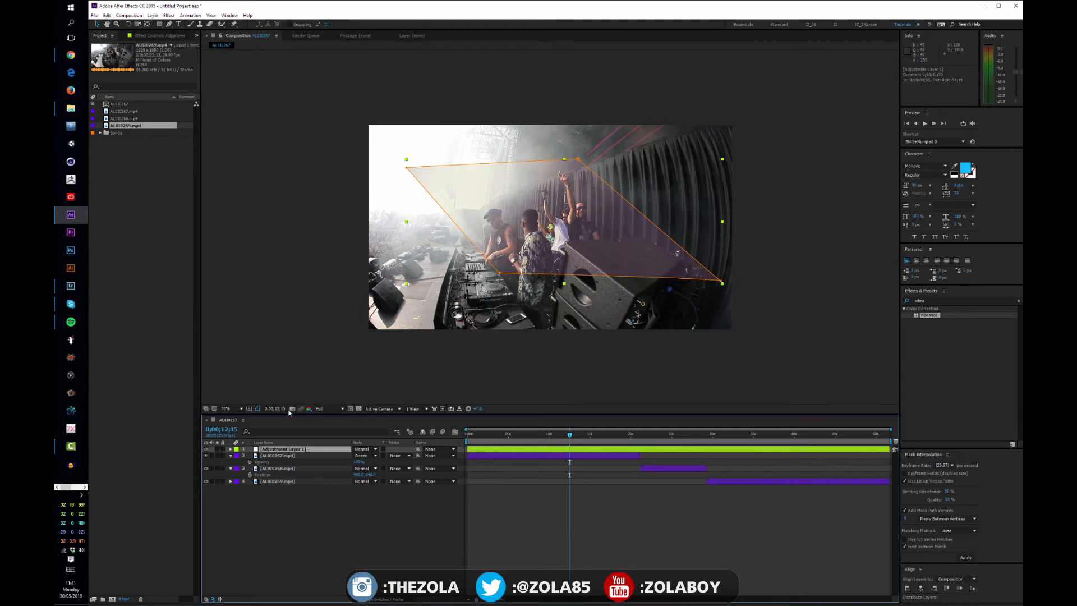
pyautogui.click(258, 410)
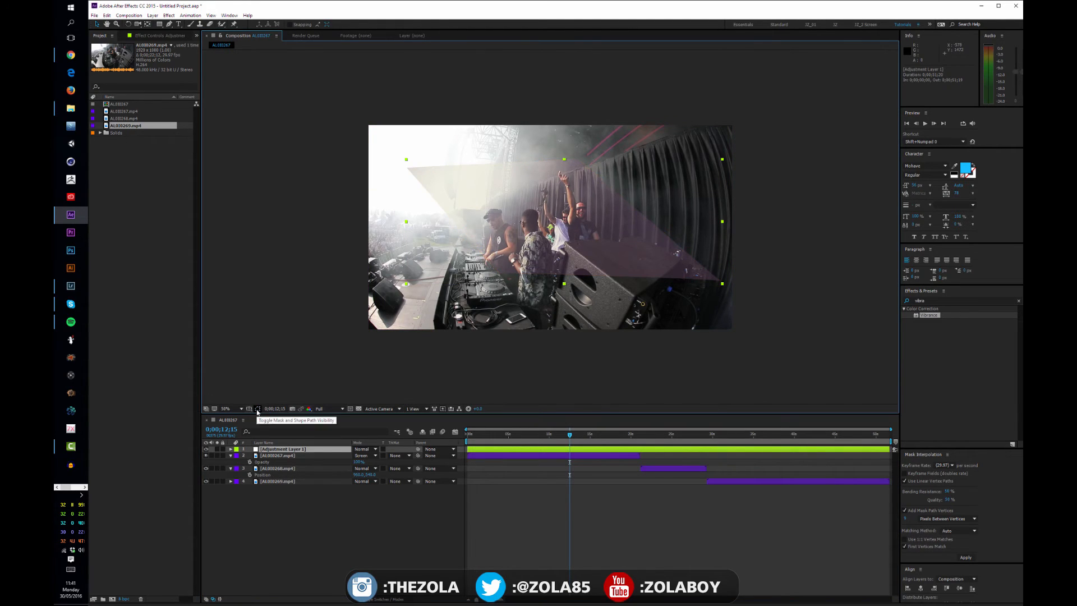
pyautogui.click(257, 410)
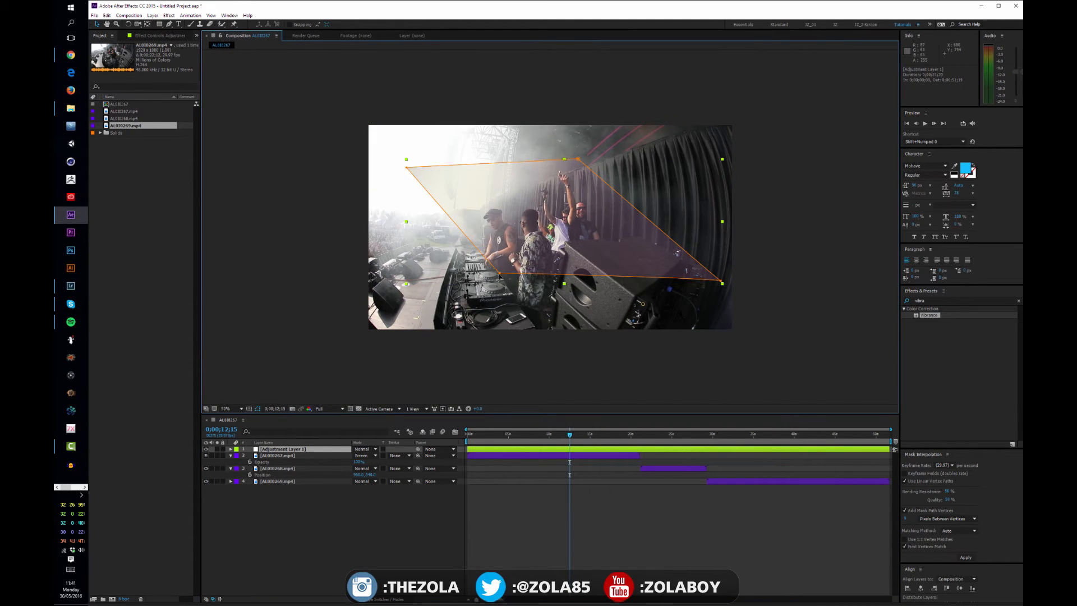
# - Try curving the mask path at its lower-left vertex, undo the edit and deselect the adjustment layer
pyautogui.moveTo(499, 274); pyautogui.dragTo(354, 515)
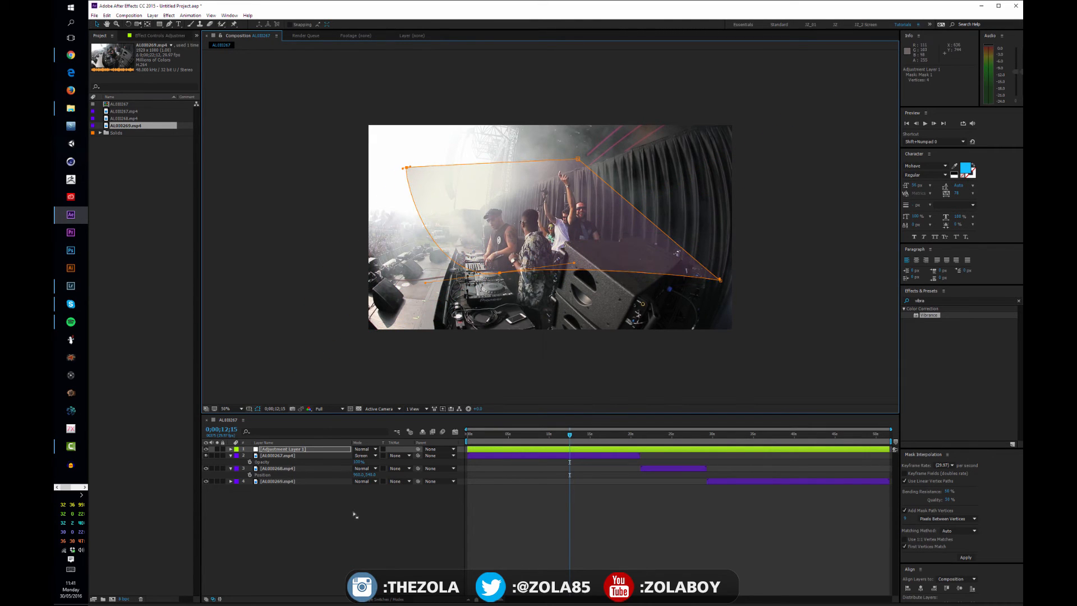
pyautogui.click(356, 538)
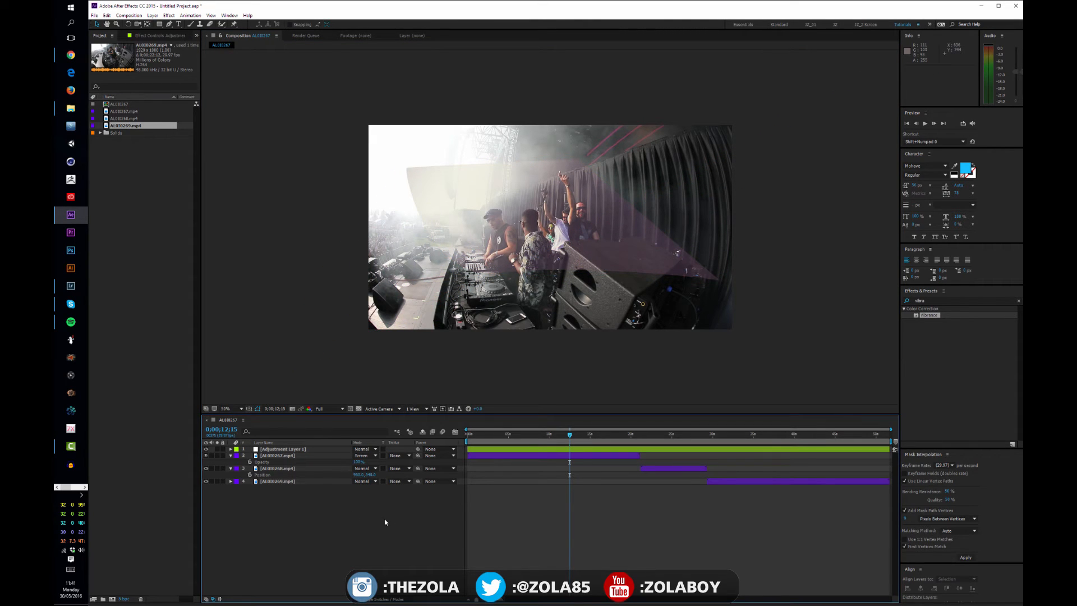
pyautogui.hotkey('ctrl', 'z')
pyautogui.click(326, 522)
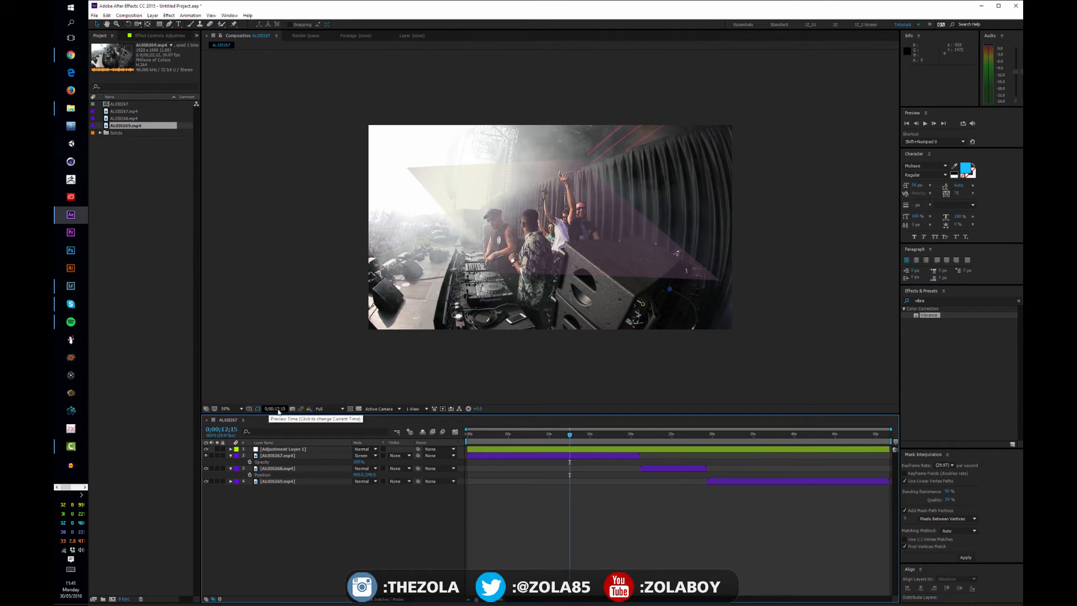
# - Preview from 0:00:07:00, undo the move of the mask's lower-right vertex, and scrub the current time to 0:00:03:02
pyautogui.moveTo(497, 435); pyautogui.dragTo(528, 435)
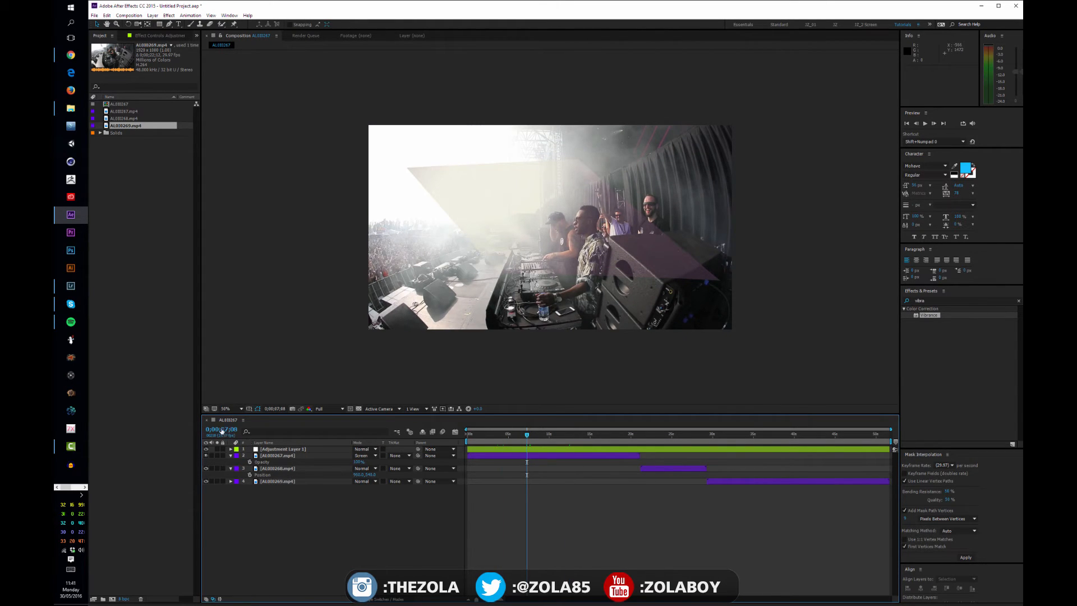
pyautogui.press('space')
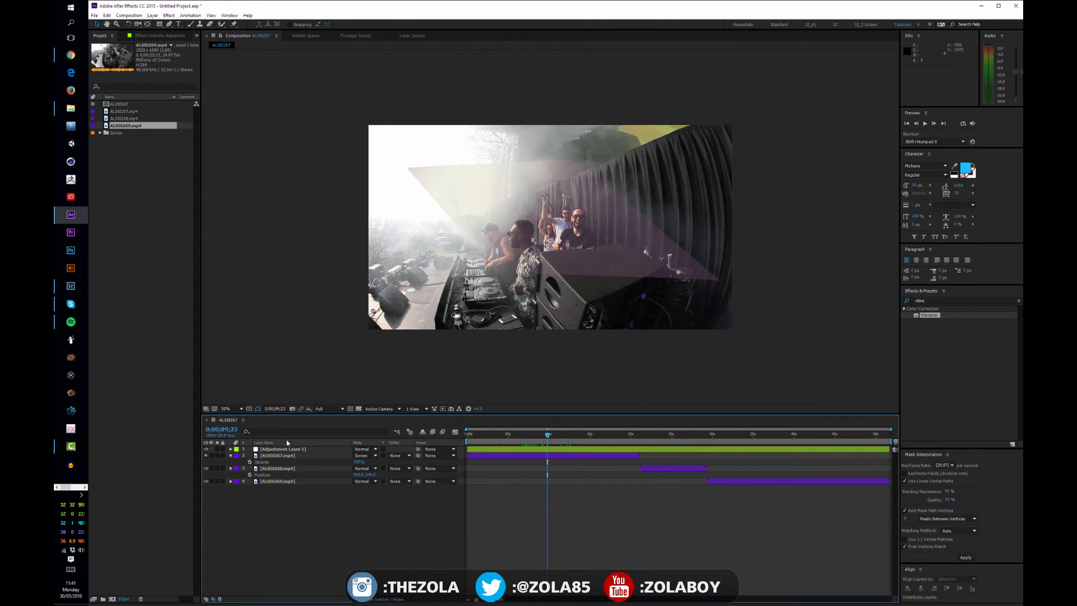
pyautogui.hotkey('ctrl', 'z')
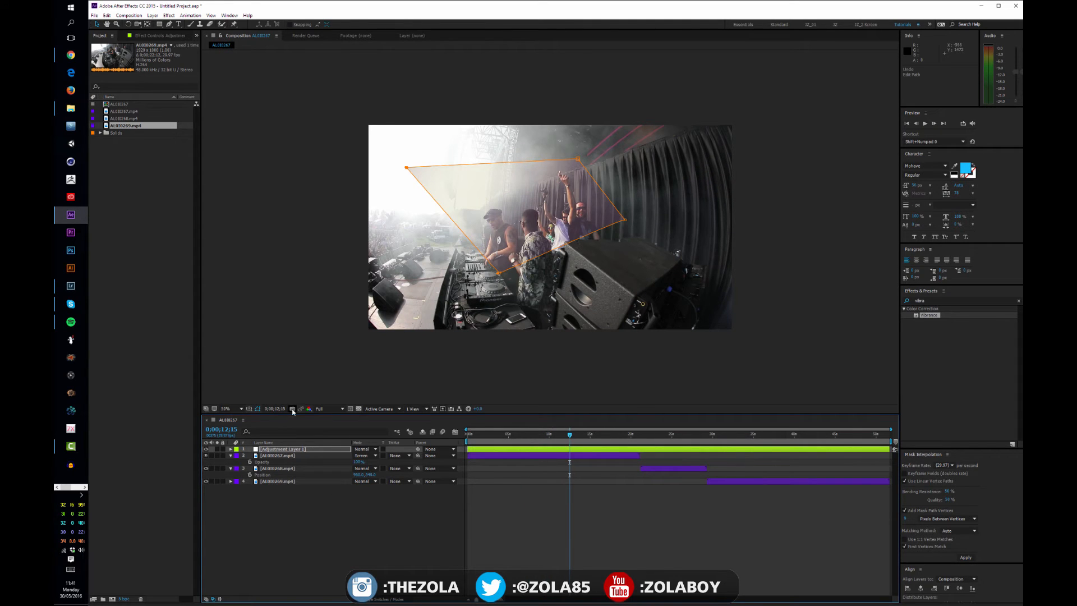
pyautogui.moveTo(535, 433); pyautogui.dragTo(493, 436)
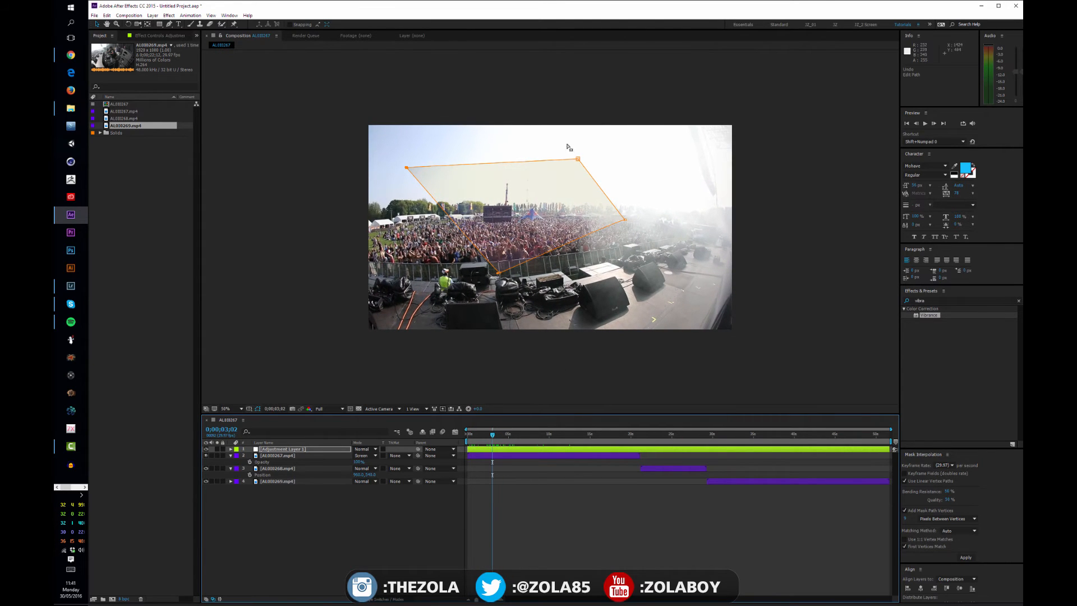
# - Take a snapshot of the frame at 0:00:03:02 and compare it repeatedly with the frame at 0:00:17:02
pyautogui.click(292, 410)
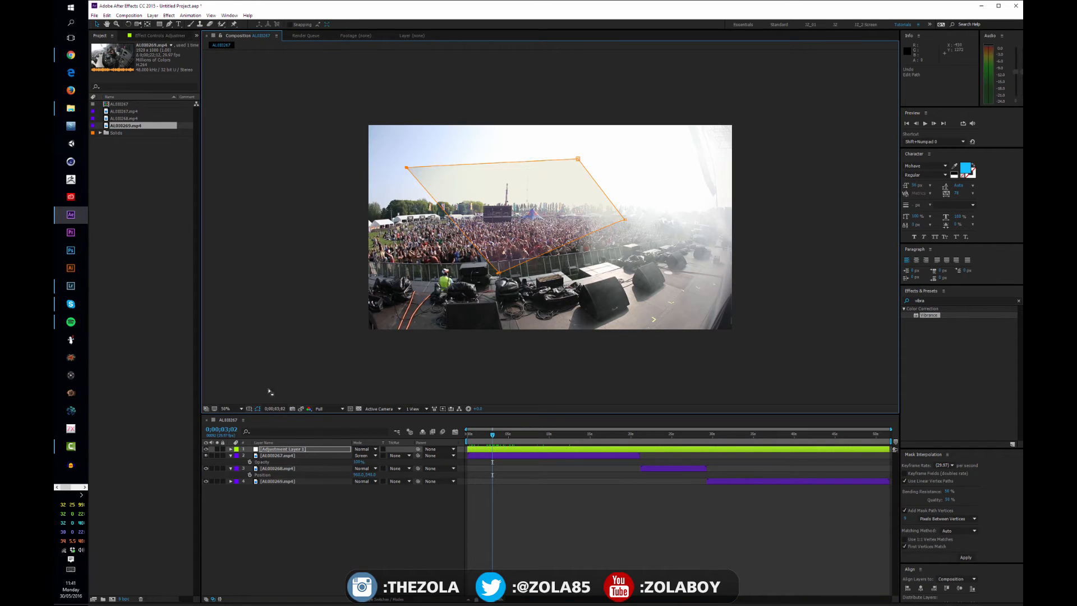
pyautogui.press('space')
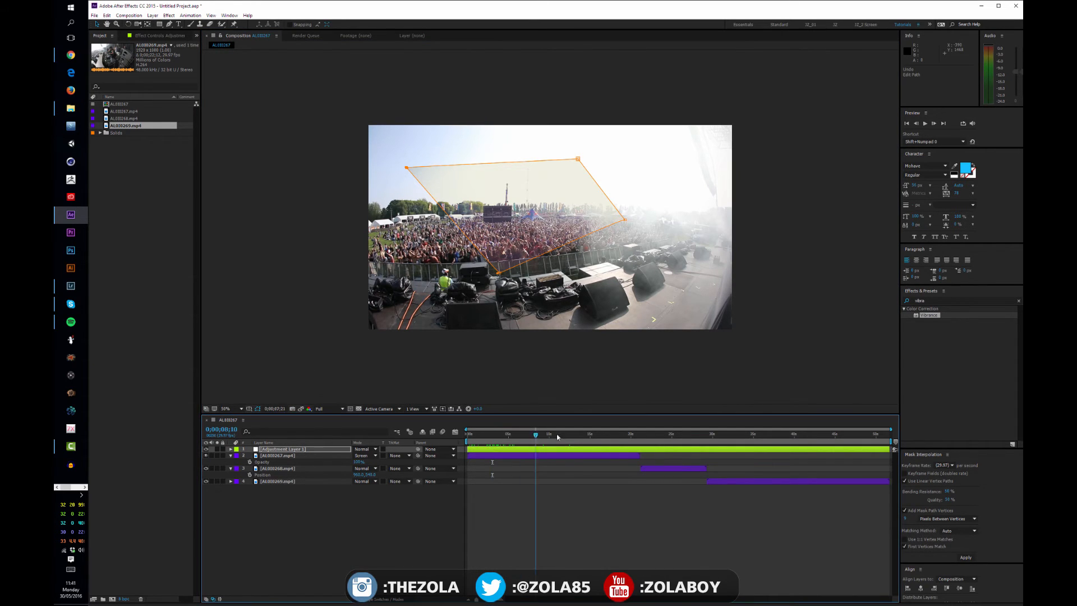
pyautogui.click(302, 409)
pyautogui.click(301, 408)
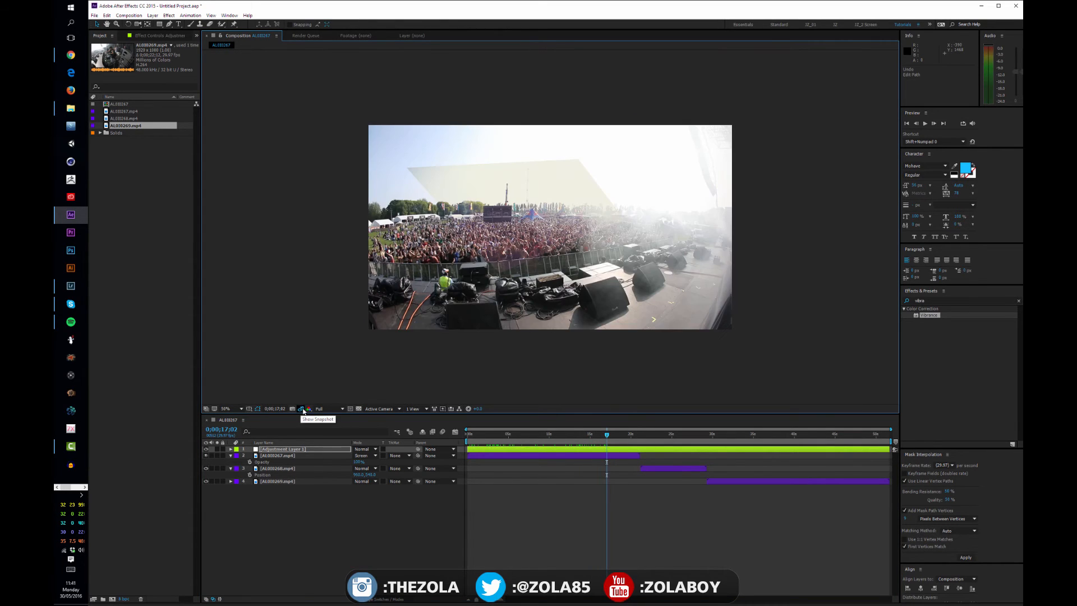
pyautogui.click(302, 409)
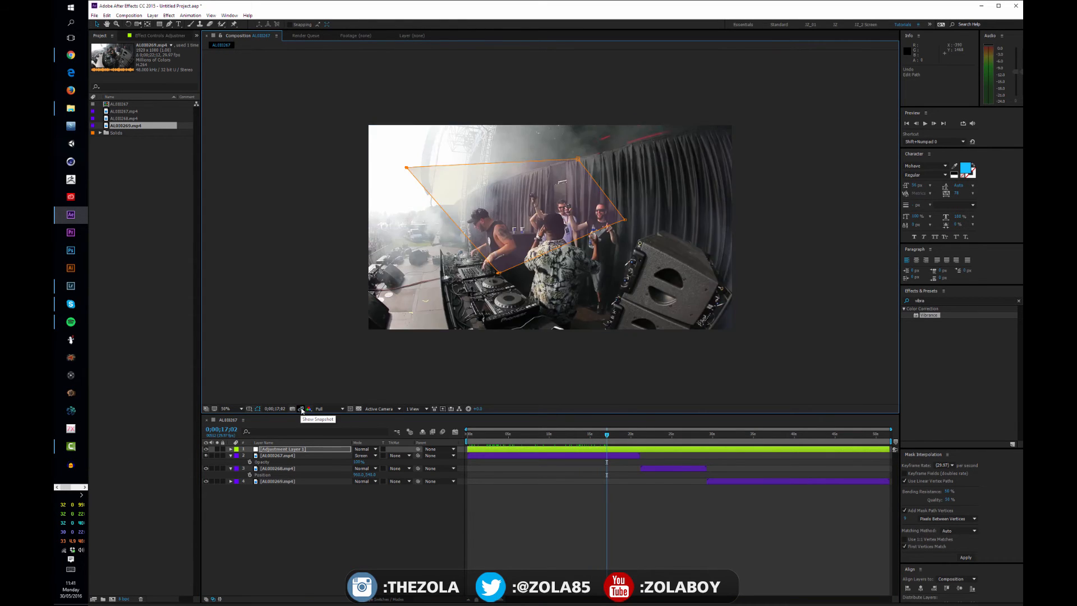
pyautogui.click(302, 409)
pyautogui.click(302, 409)
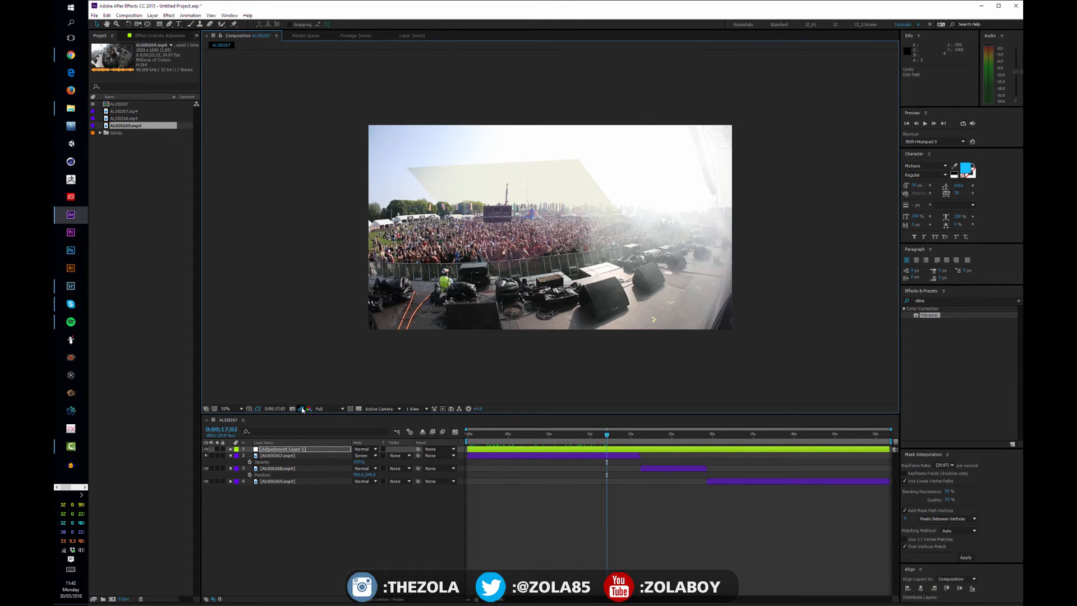
pyautogui.click(302, 409)
pyautogui.click(302, 408)
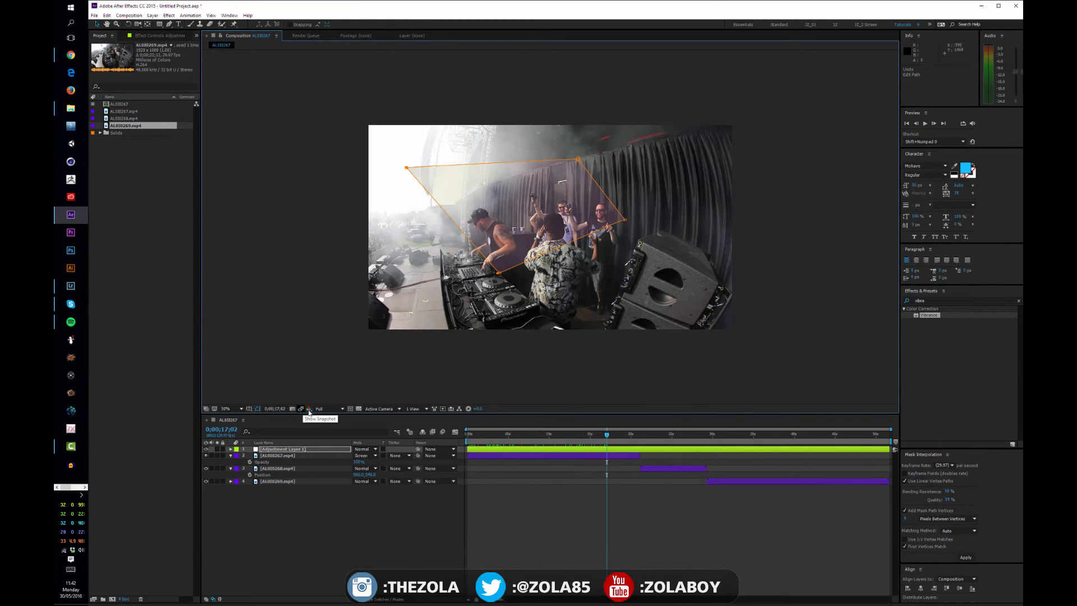
pyautogui.click(301, 409)
# - Show the composition's green channel, return to RGB and deselect the adjustment layer
pyautogui.hotkey('alt', '1')
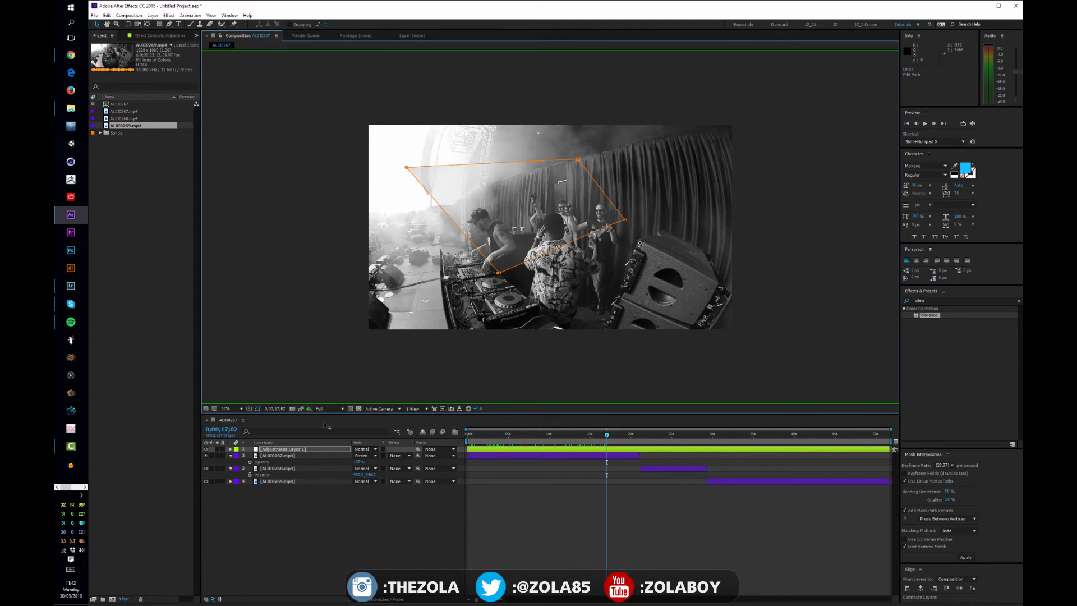
pyautogui.hotkey('alt', '1')
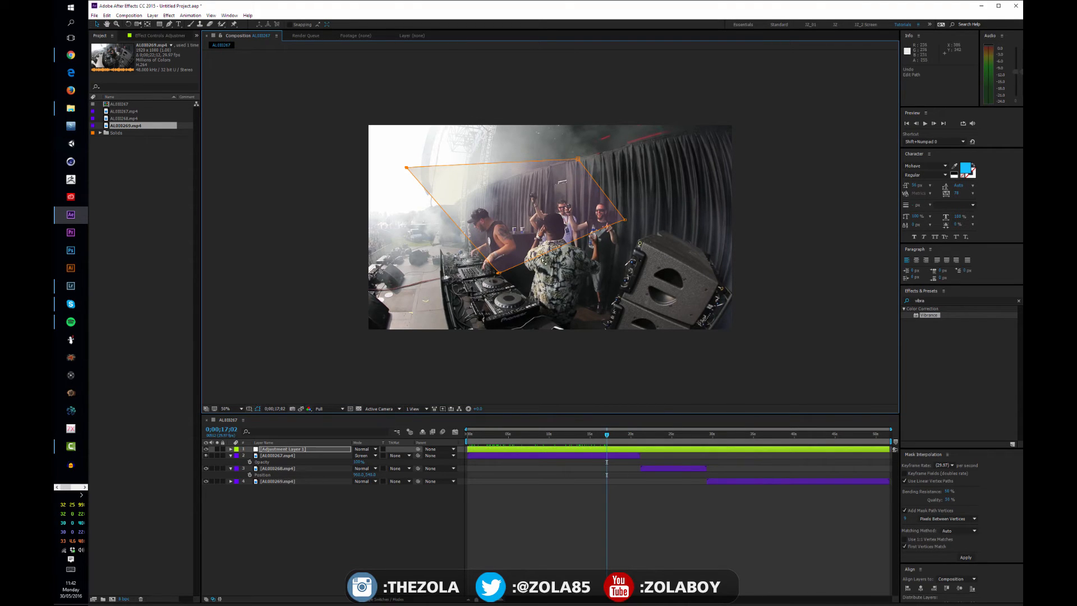
pyautogui.click(421, 382)
# - View the composition's Red, Green, Blue and Alpha channels one after another and return to RGB
pyautogui.click(309, 408)
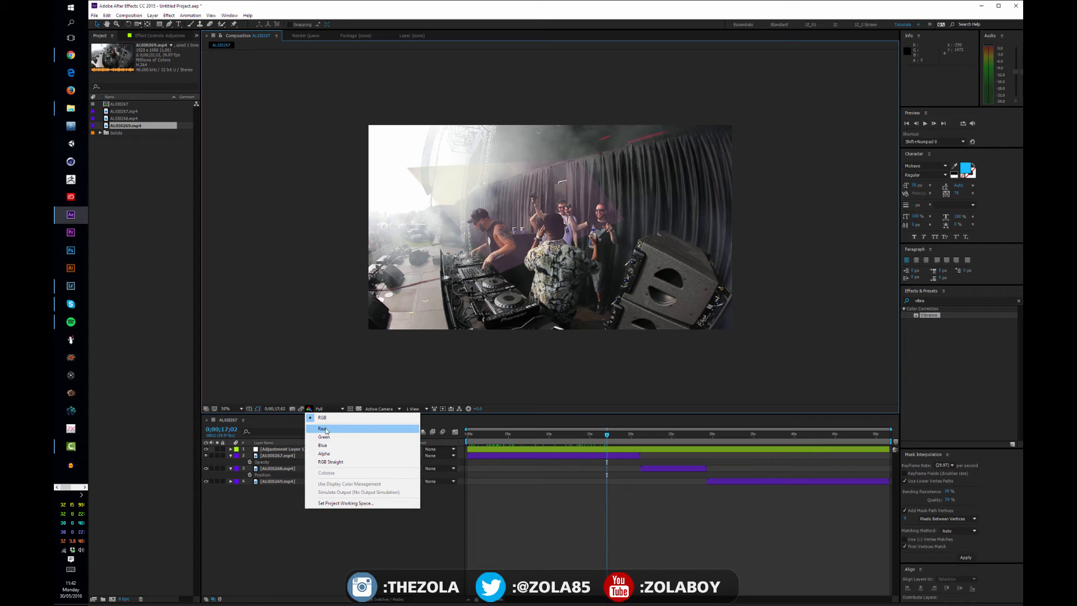
pyautogui.click(330, 430)
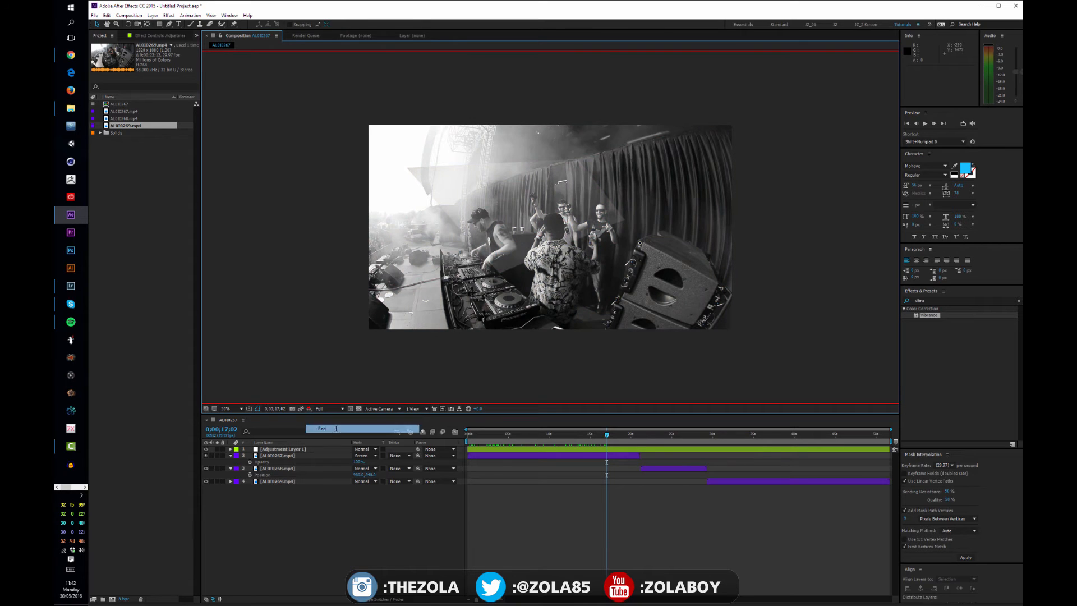
pyautogui.click(309, 408)
pyautogui.click(336, 437)
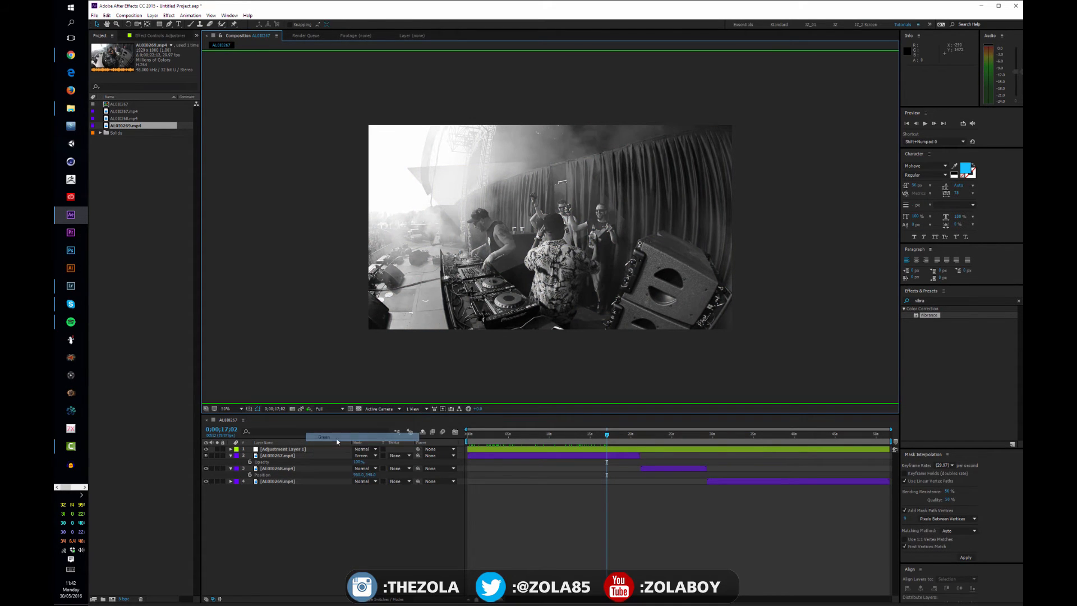
pyautogui.click(309, 408)
pyautogui.click(325, 445)
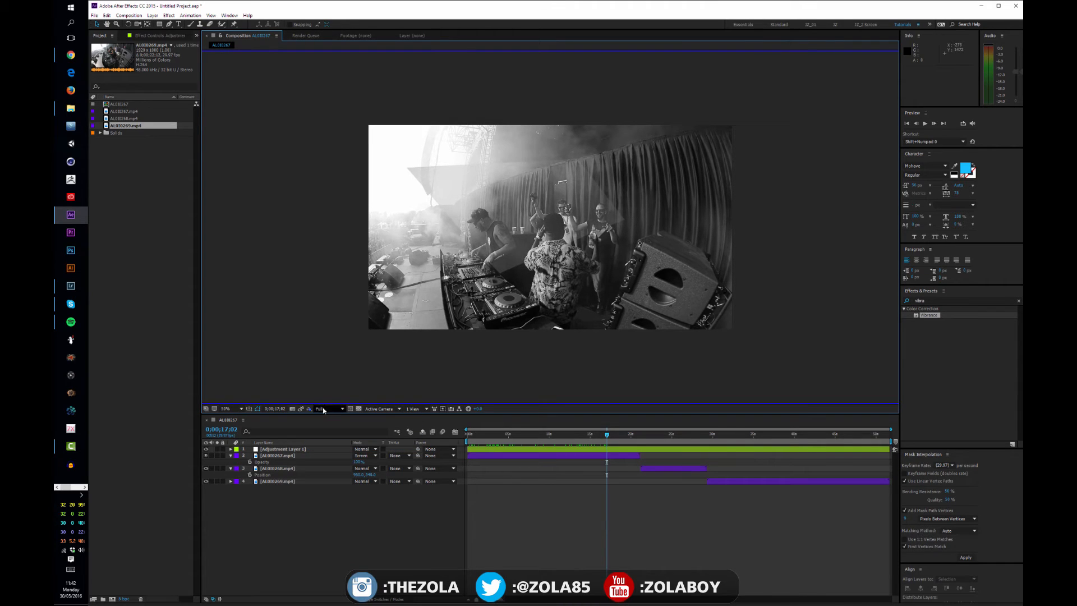
pyautogui.click(309, 409)
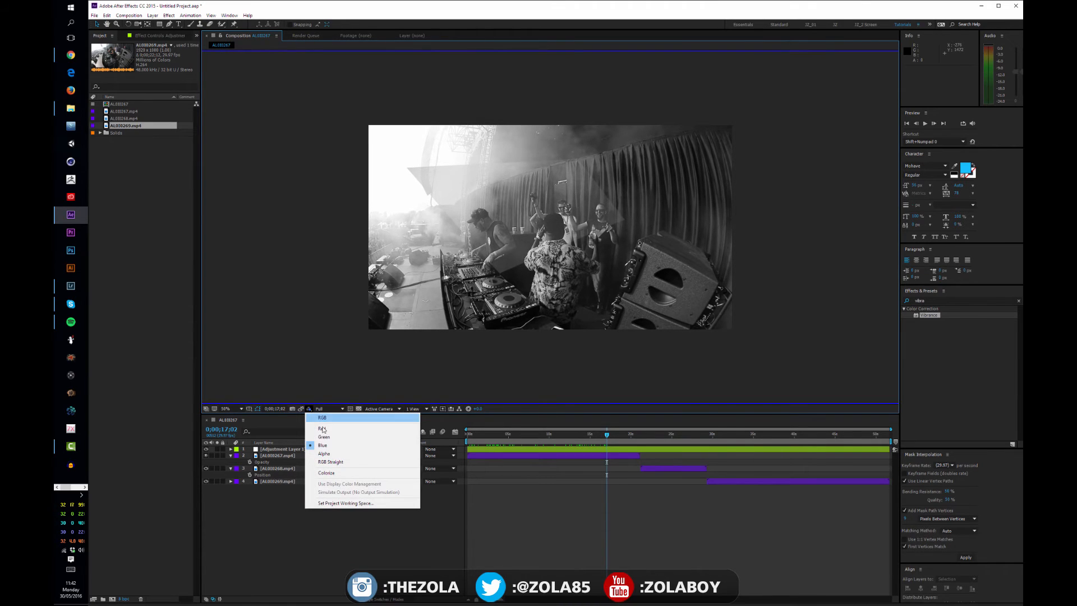
pyautogui.click(335, 455)
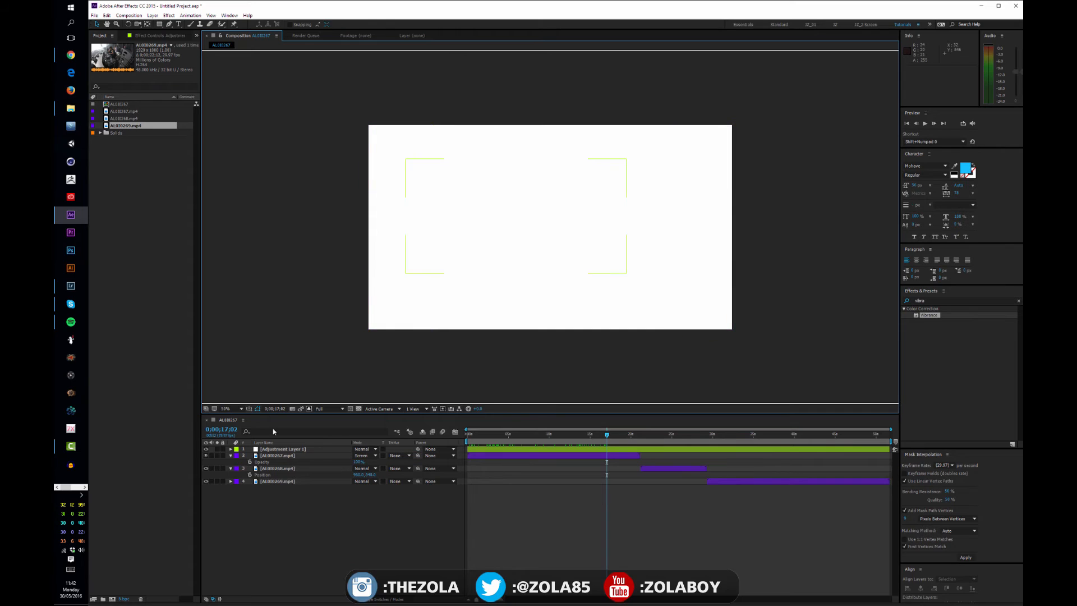
pyautogui.click(309, 409)
pyautogui.click(331, 418)
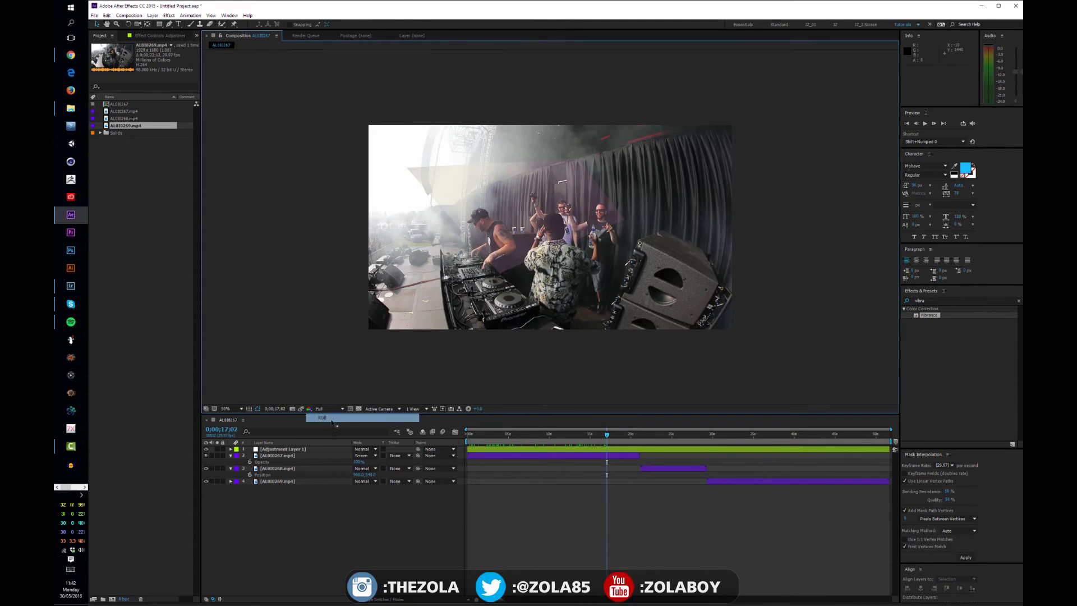
# - Cycle the composition view through the red, green and blue channels and restore the RGB view
pyautogui.hotkey('alt', '1')
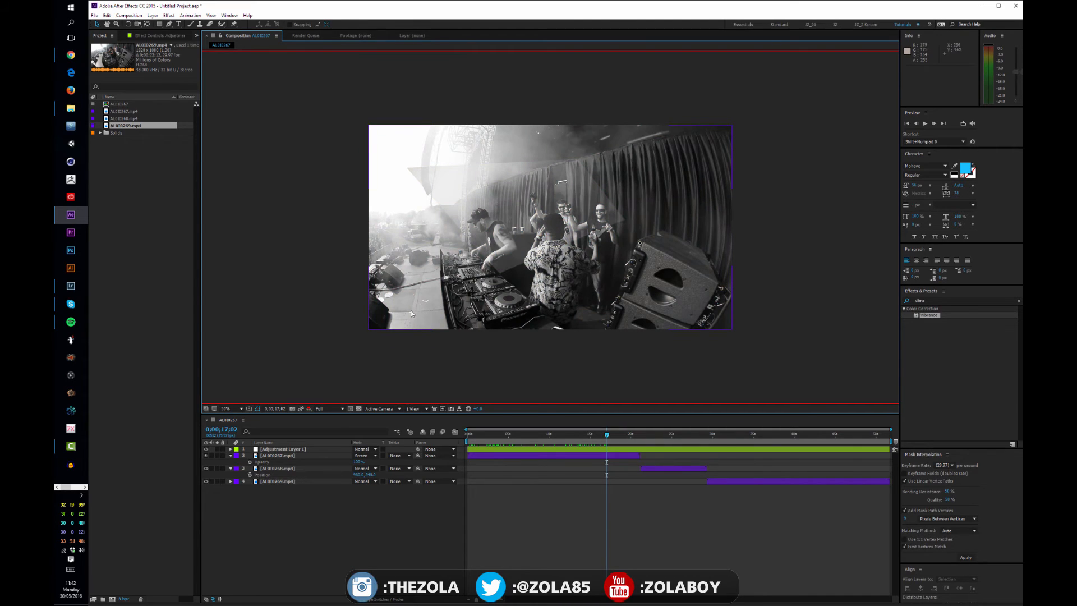
pyautogui.hotkey('alt', '2')
pyautogui.hotkey('alt', '3')
pyautogui.hotkey('alt', '1')
pyautogui.hotkey('alt', '1')
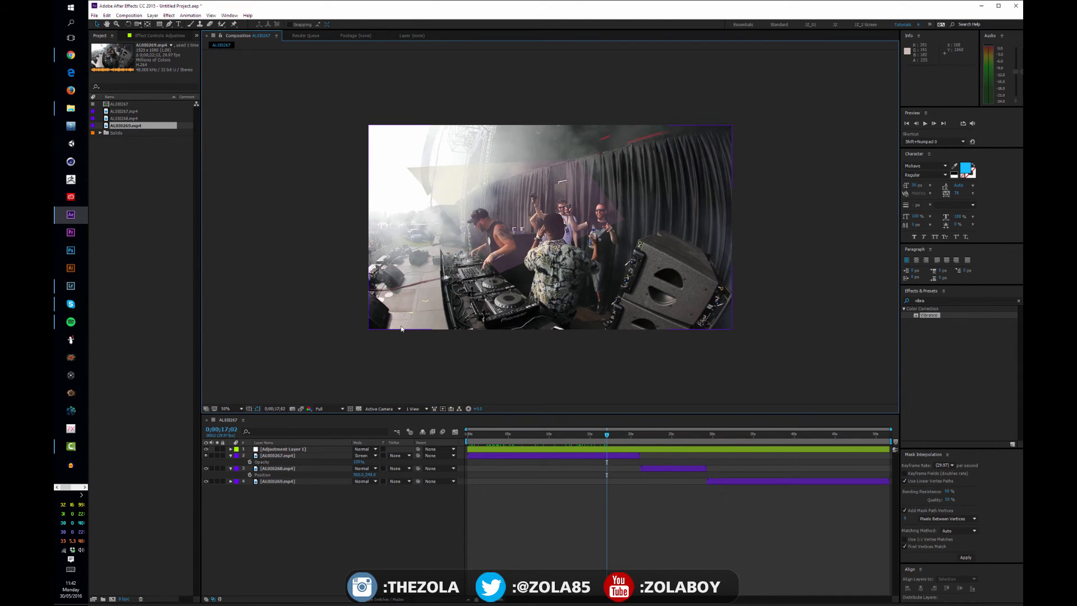
# - Toggle the red channel display repeatedly, and compare it with the green and blue channels
pyautogui.hotkey('alt', '1')
pyautogui.hotkey('alt', '1')
pyautogui.hotkey('alt', '1')
pyautogui.hotkey('alt', '1')
pyautogui.hotkey('alt', '1')
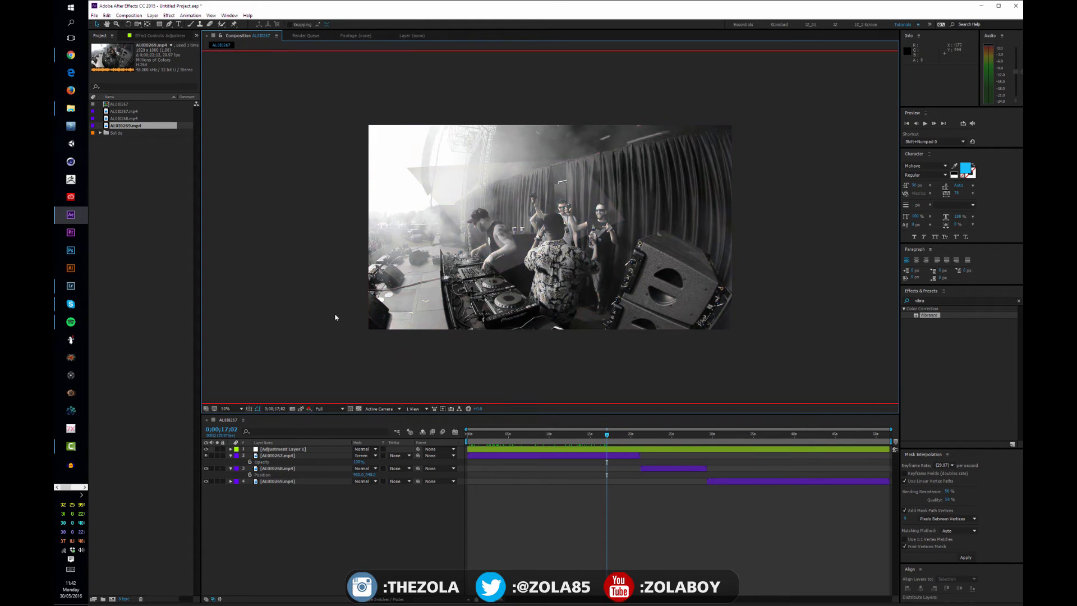
pyautogui.hotkey('alt', '2')
pyautogui.hotkey('alt', '3')
pyautogui.hotkey('alt', '2')
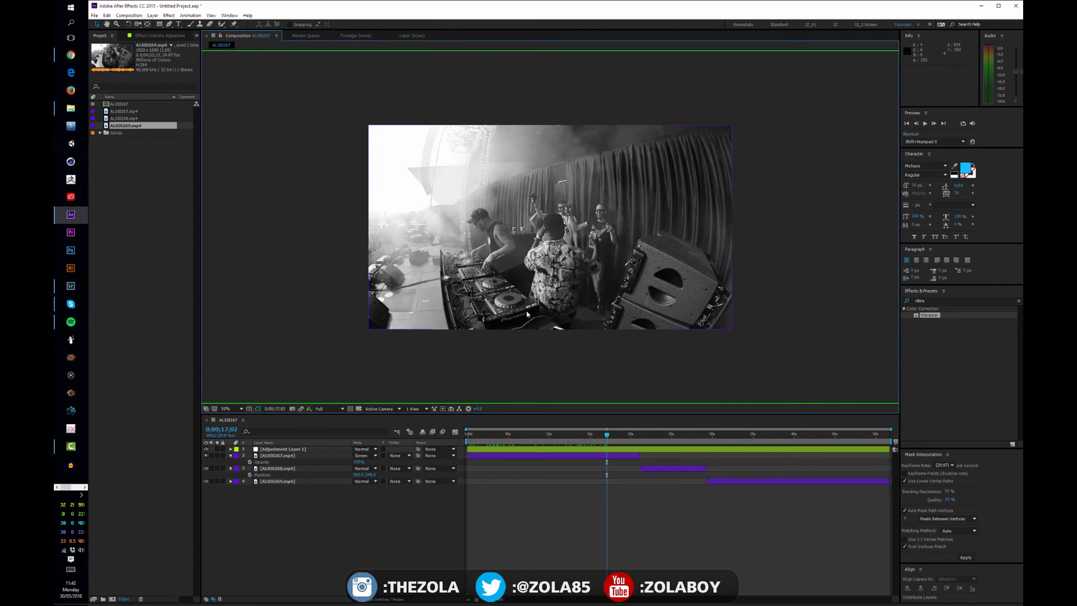
# - Compare the red, green and blue channels at 100% magnification, then return to RGB and the smaller magnification
pyautogui.scroll(1, 526, 314)
pyautogui.hotkey('alt', '1')
pyautogui.hotkey('alt', '2')
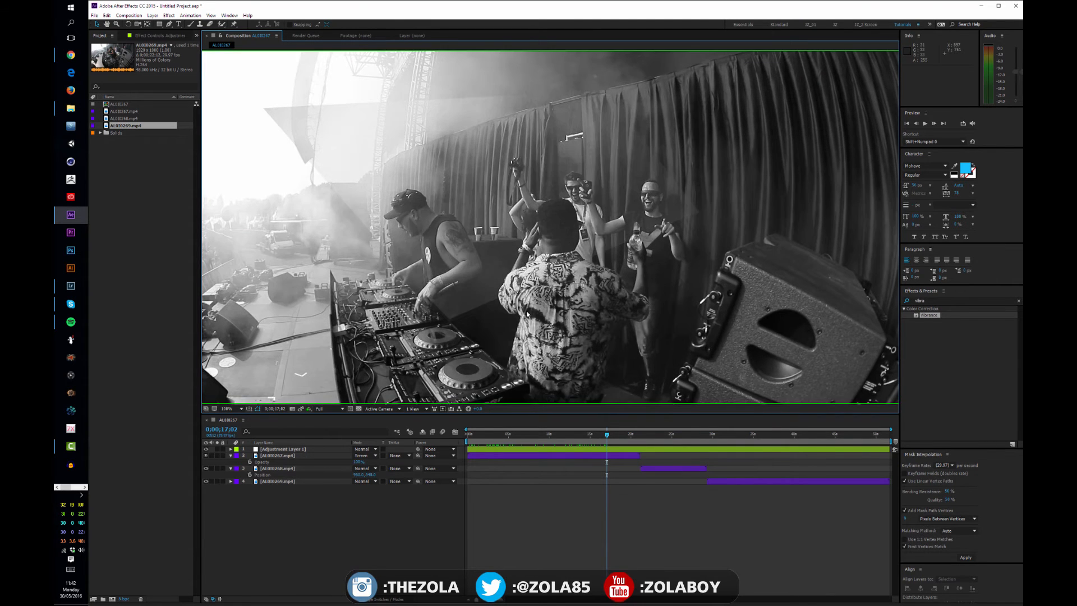
pyautogui.hotkey('alt', '3')
pyautogui.hotkey('alt', '1')
pyautogui.hotkey('alt', '2')
pyautogui.hotkey('alt', '3')
pyautogui.hotkey('alt', '1')
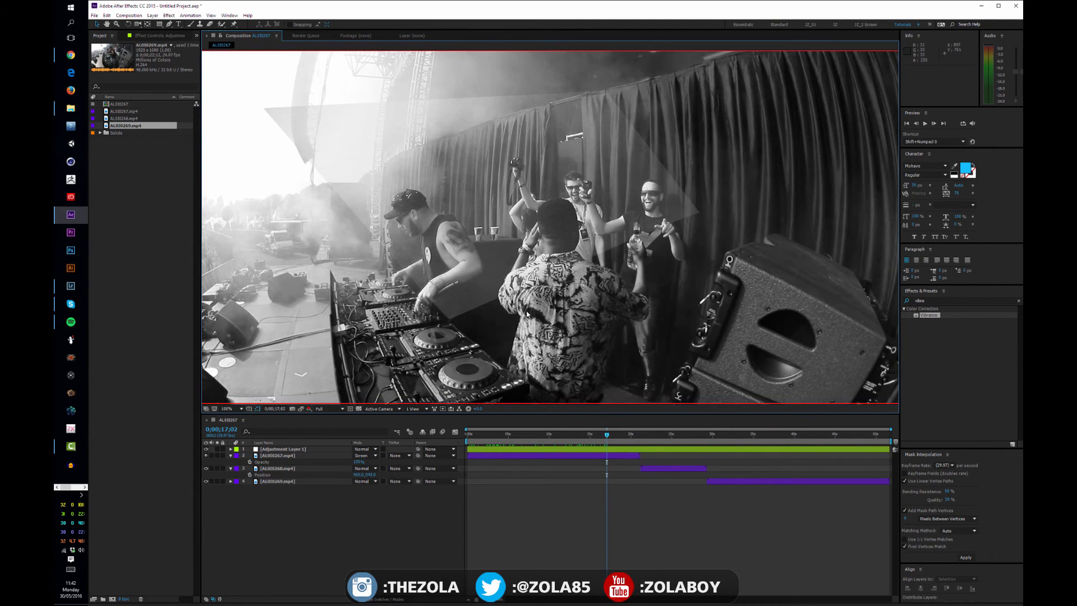
pyautogui.hotkey('alt', '2')
pyautogui.hotkey('alt', '3')
pyautogui.hotkey('alt', '1')
pyautogui.hotkey('alt', '1')
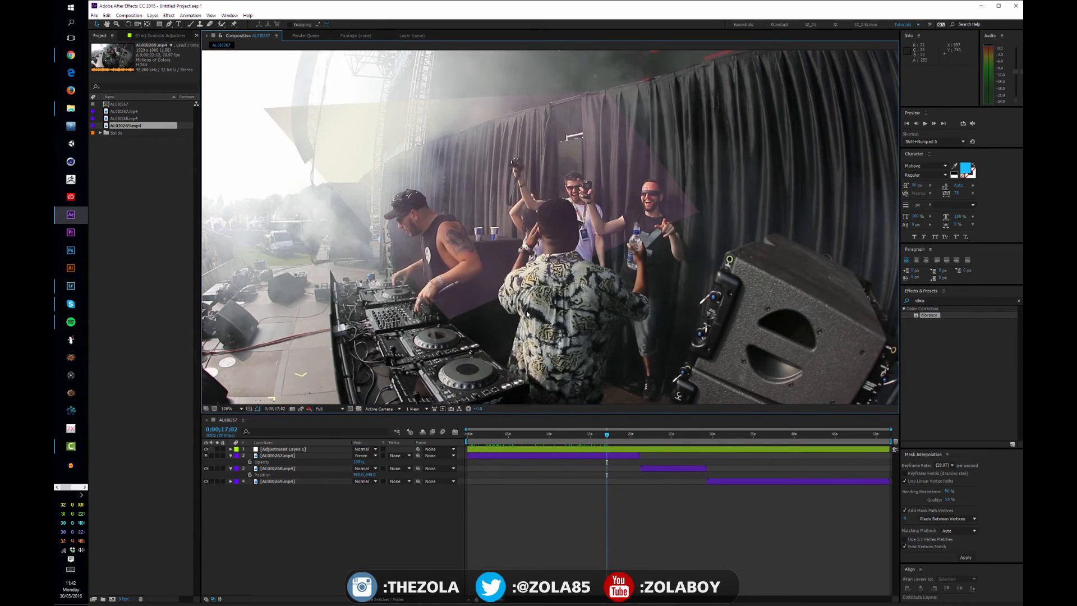
pyautogui.hotkey('alt', '1')
pyautogui.hotkey('alt', '1')
pyautogui.press(',')
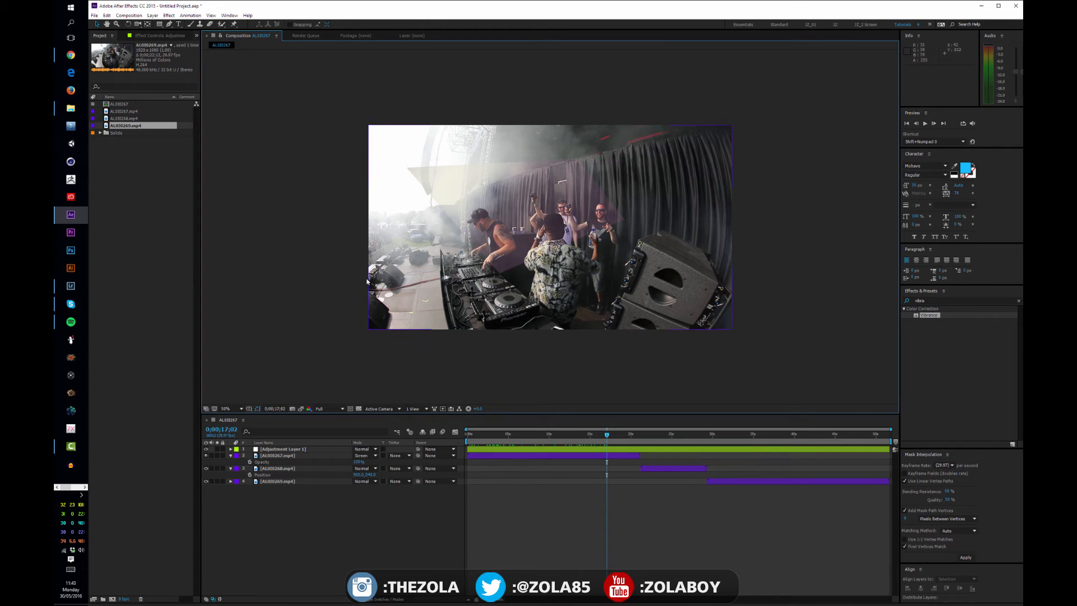
# - Move the current time to 0:00:15:21 and review the preview resolution options at 100% magnification without changing them
pyautogui.click(598, 434)
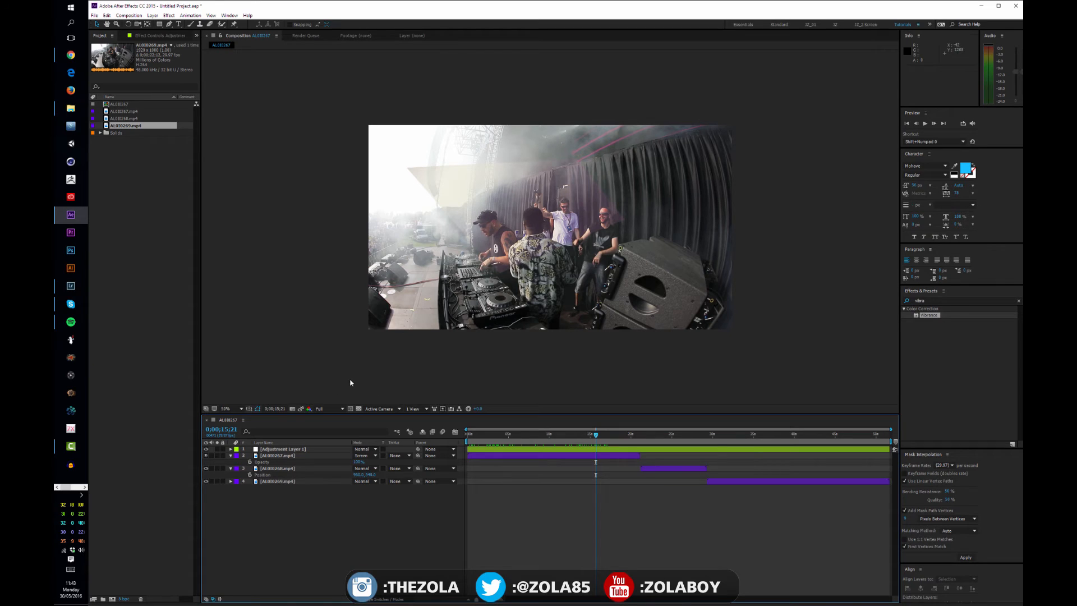
pyautogui.press('.')
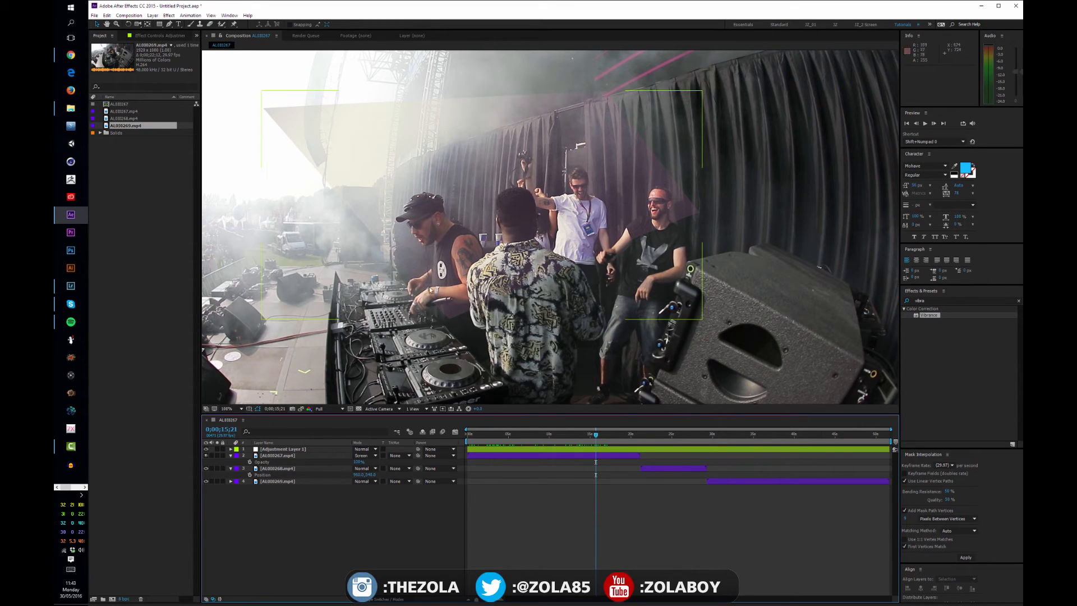
pyautogui.click(321, 409)
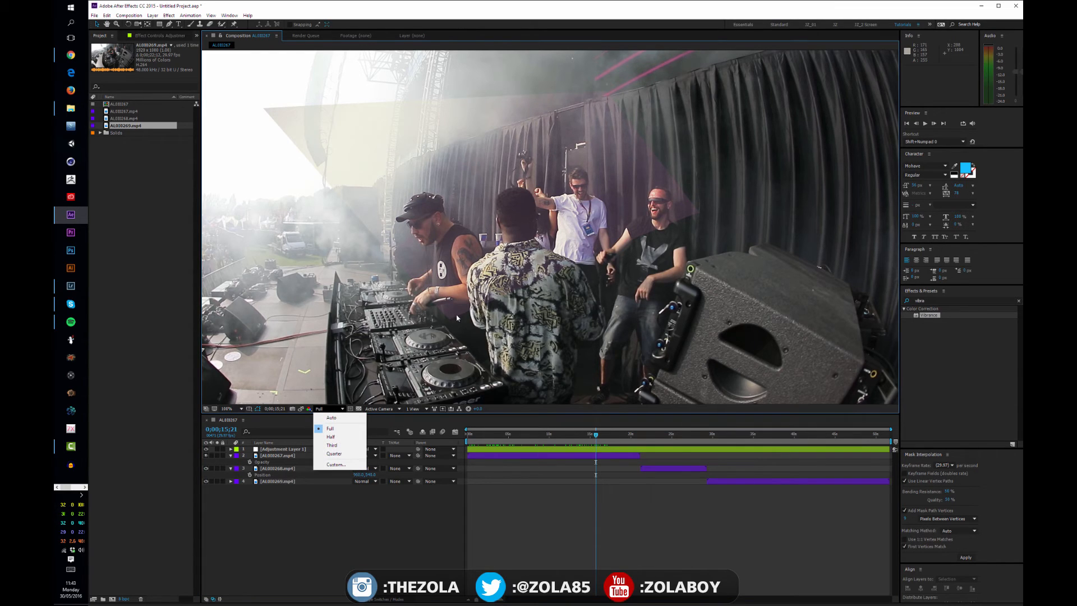
pyautogui.click(379, 535)
pyautogui.press(',')
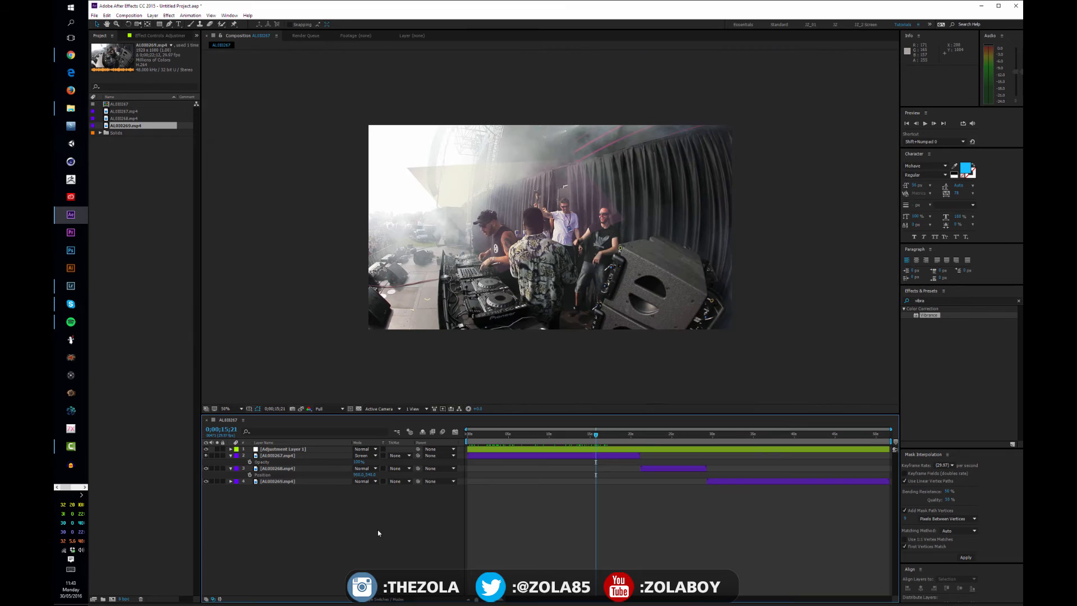
# - Switch the preview resolution to Quarter at the reduced magnification and back to Full
pyautogui.click(332, 411)
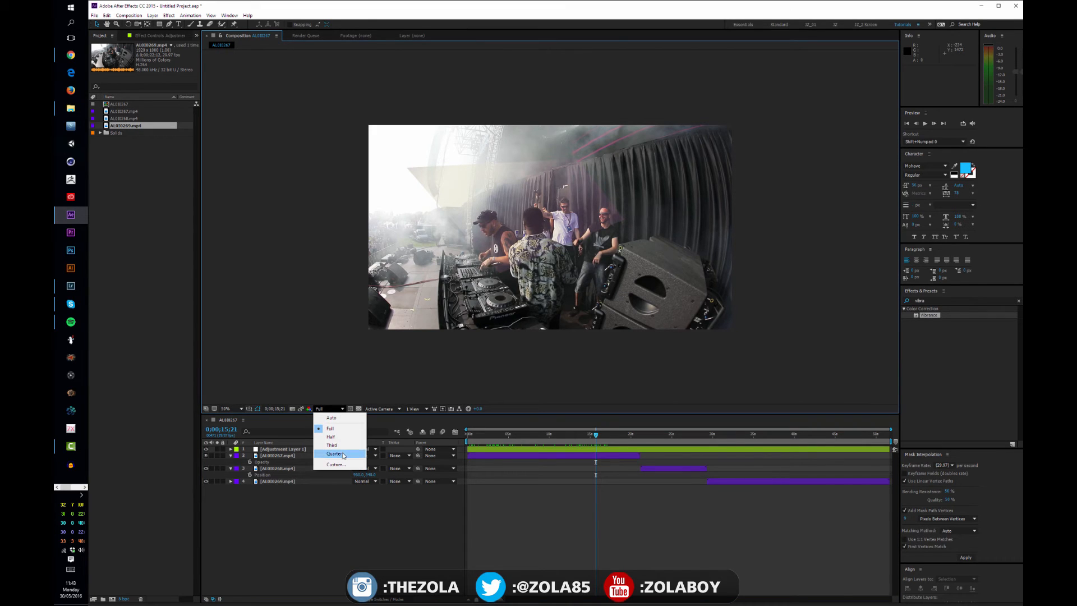
pyautogui.click(345, 454)
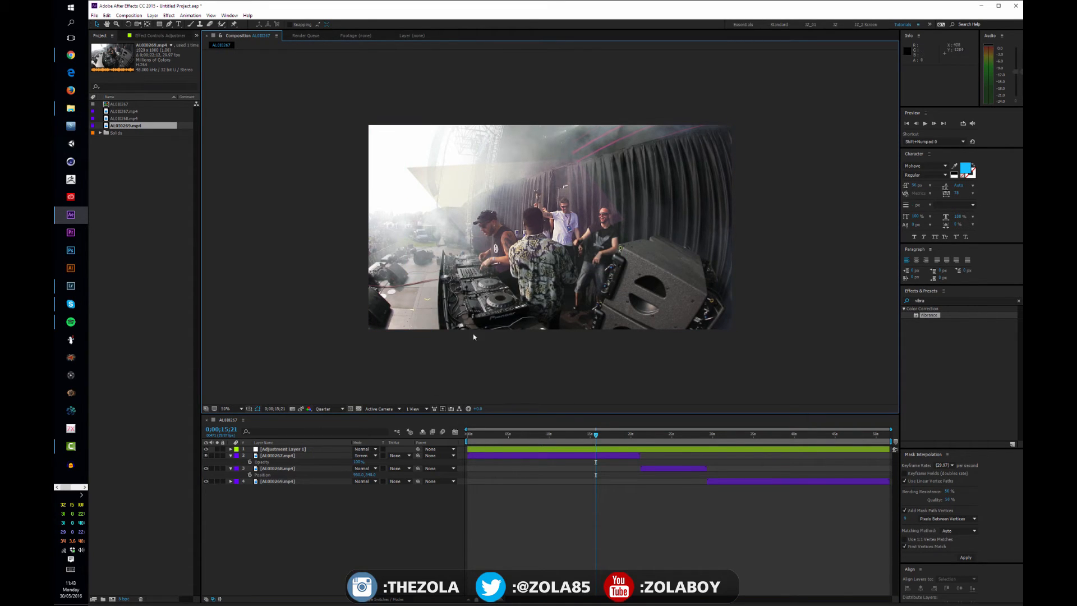
pyautogui.click(331, 409)
pyautogui.click(333, 429)
# - At 100% magnification, scrub to 0:00:17:09 and set the preview resolution to Quarter
pyautogui.press('.')
pyautogui.moveTo(524, 436); pyautogui.dragTo(609, 432)
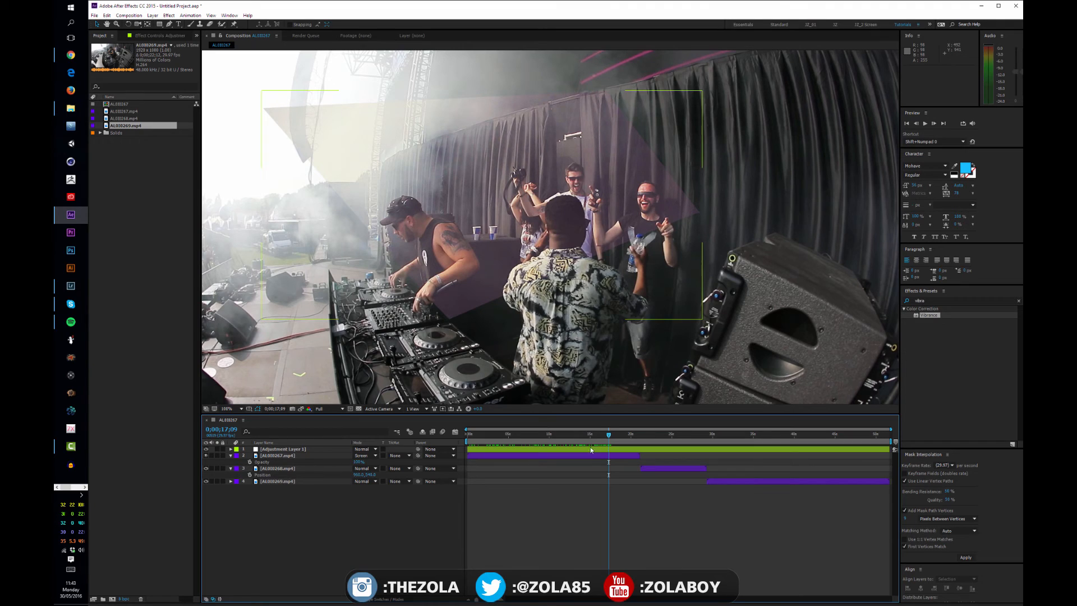
pyautogui.click(330, 410)
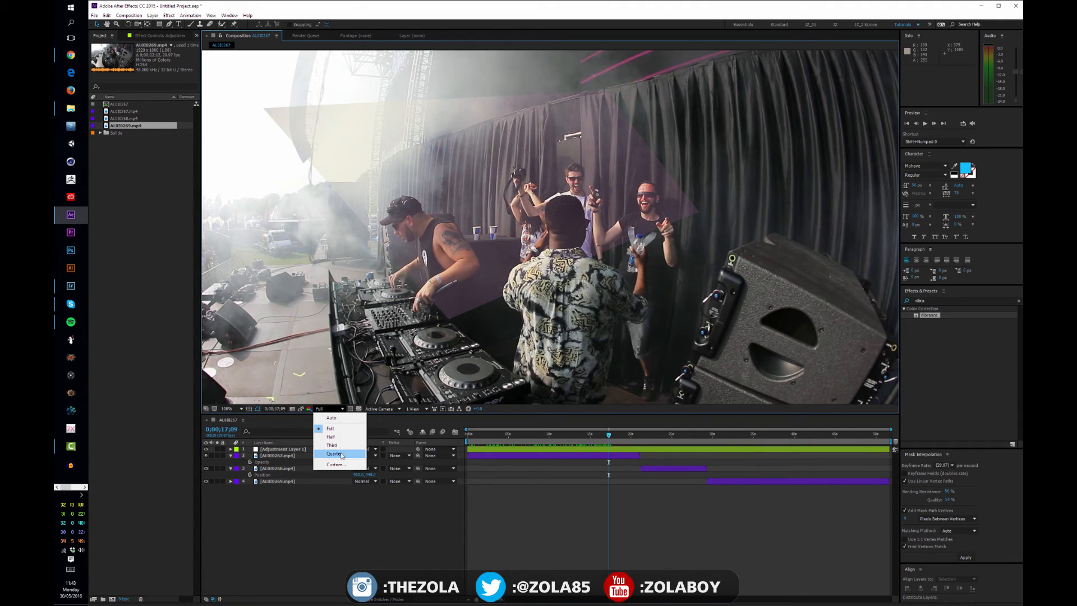
pyautogui.click(334, 454)
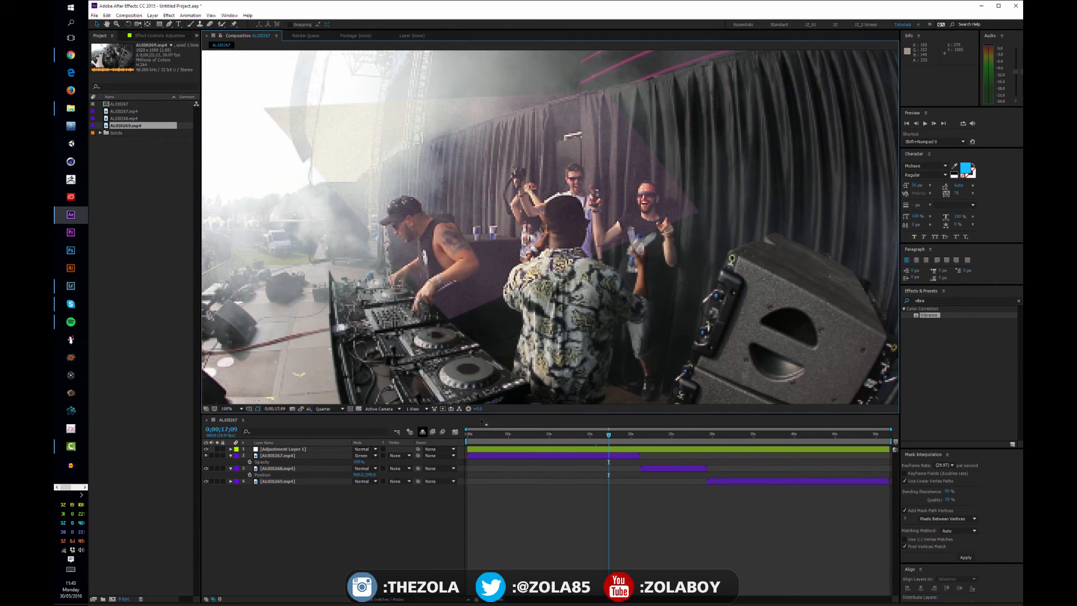
# - Scrub through the clip at Quarter resolution to 0:00:12:25, and set the preview resolution to Auto at 100% magnification
pyautogui.press("'")
pyautogui.moveTo(530, 436); pyautogui.dragTo(544, 436)
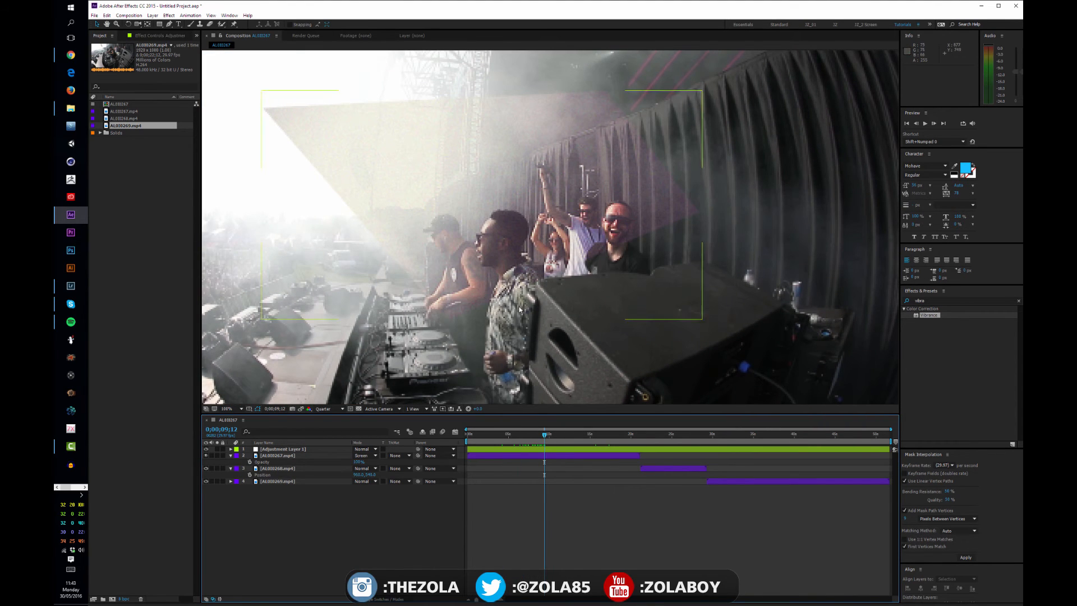
pyautogui.press(',')
pyautogui.press('.')
pyautogui.moveTo(565, 437); pyautogui.dragTo(572, 436)
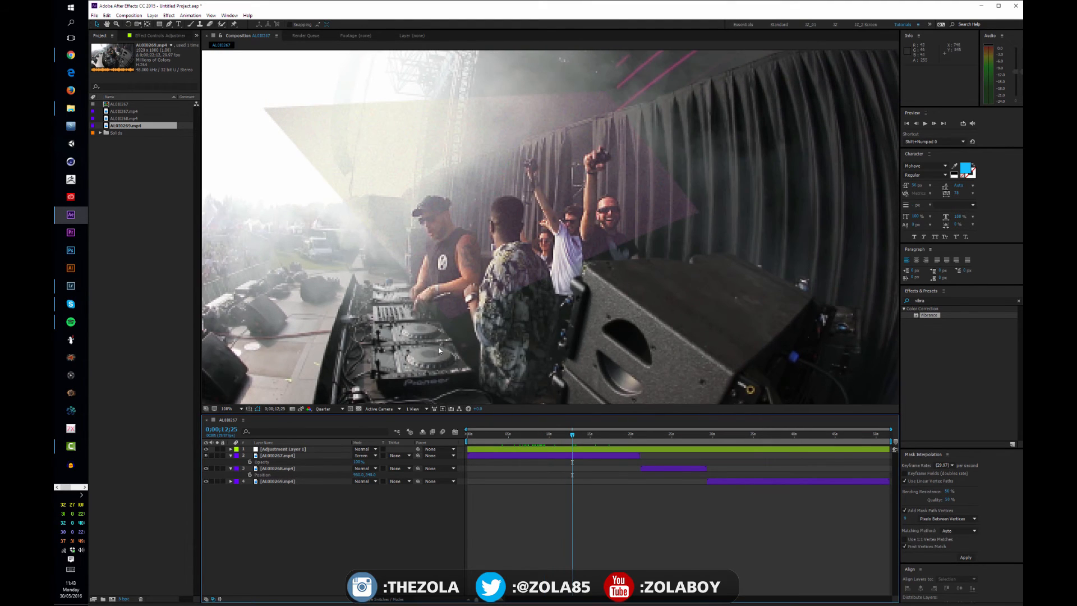
pyautogui.click(341, 410)
pyautogui.click(337, 420)
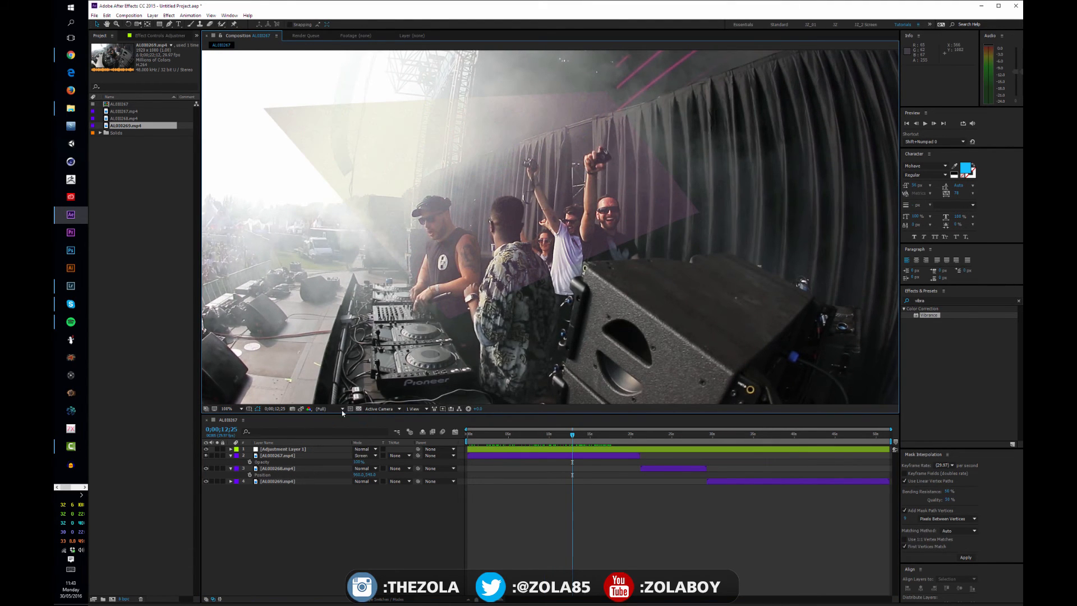
# - Reduce the composition view's magnification to 12.5% and restore it to 100%, examining the Auto preview resolution at each level
pyautogui.press(',')
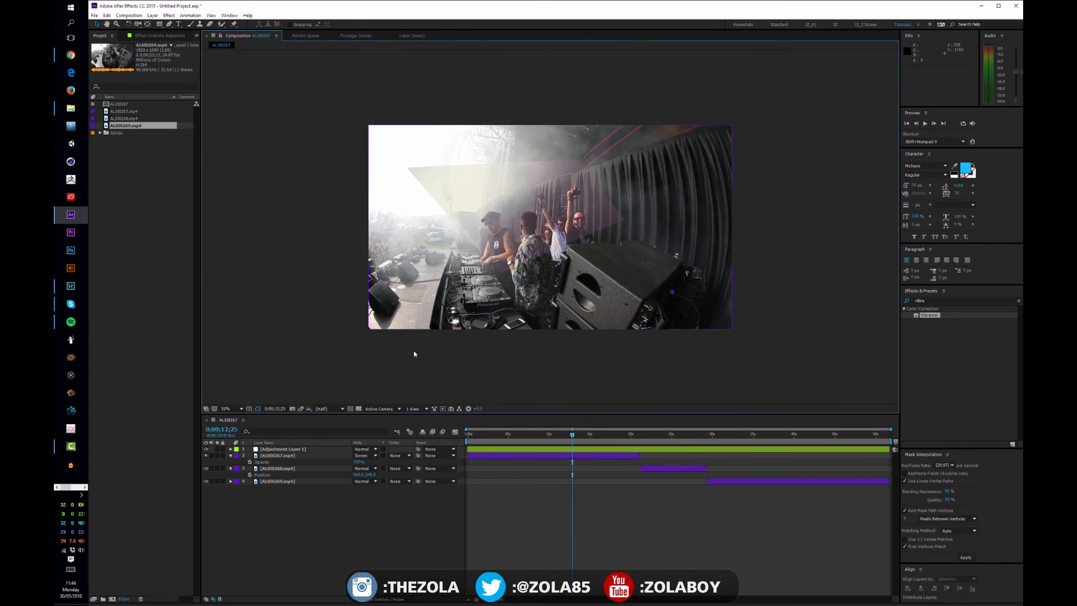
pyautogui.press(',')
pyautogui.press(',')
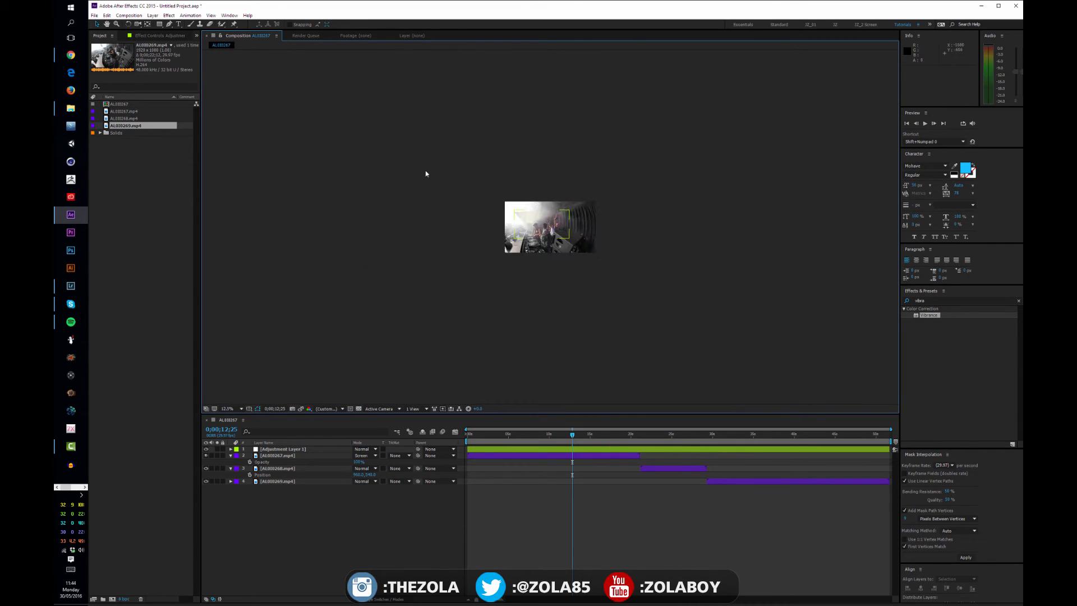
pyautogui.press('.')
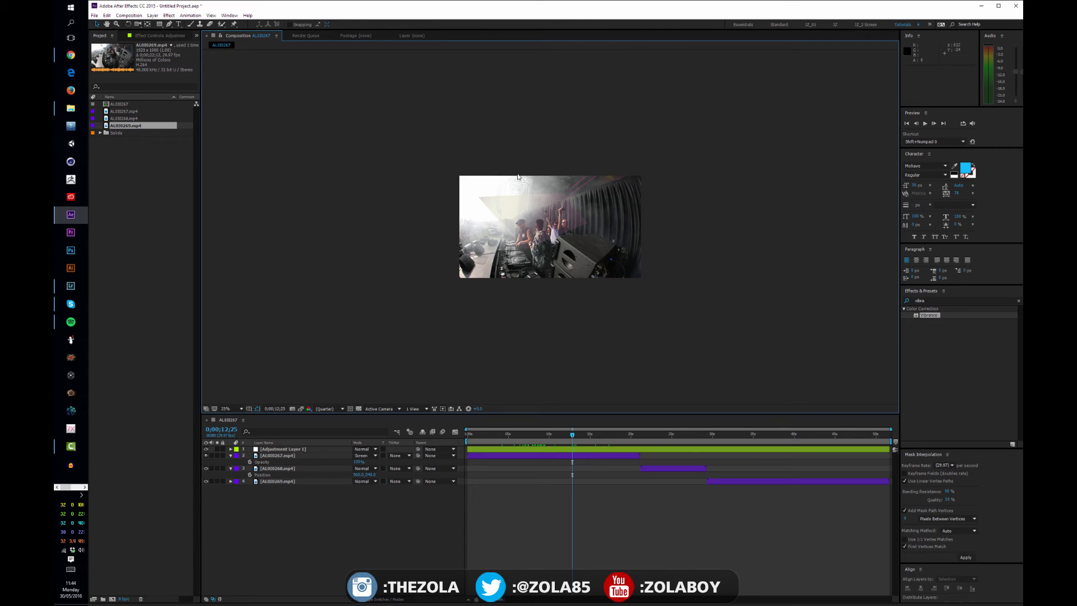
pyautogui.press('.')
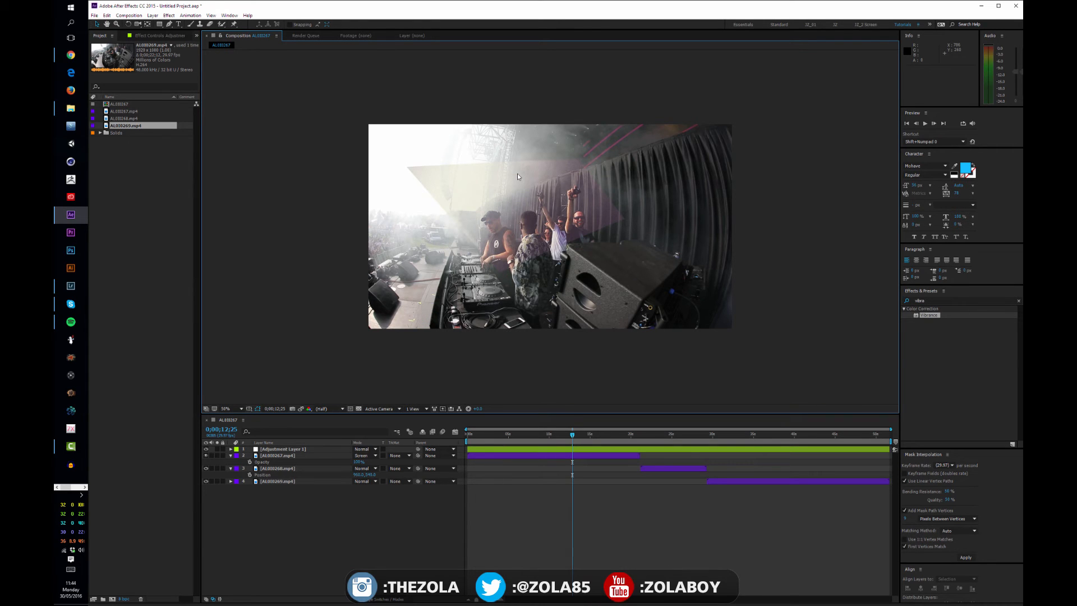
pyautogui.press('.')
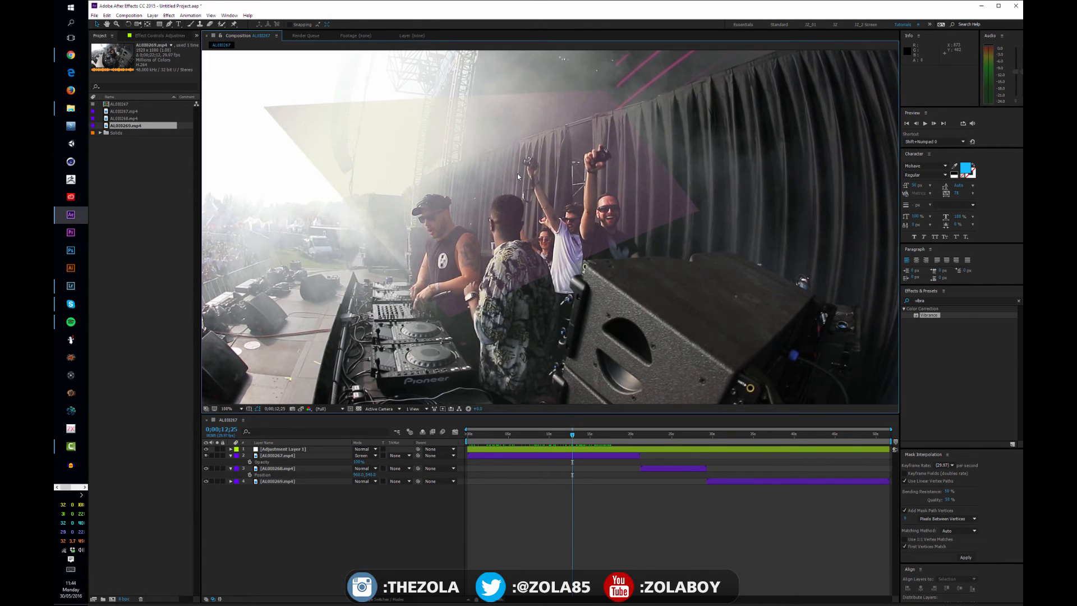
# - At 50% magnification, draw a region of interest around the performers and reshape it into a wide, narrow horizontal strip
pyautogui.press(',')
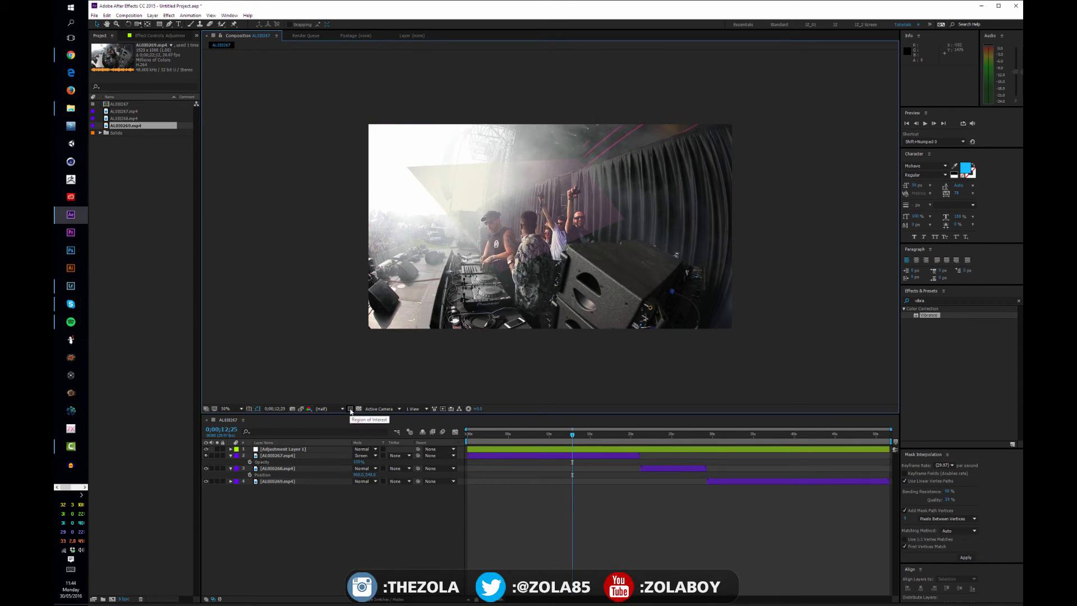
pyautogui.click(350, 409)
pyautogui.moveTo(422, 155); pyautogui.dragTo(689, 283)
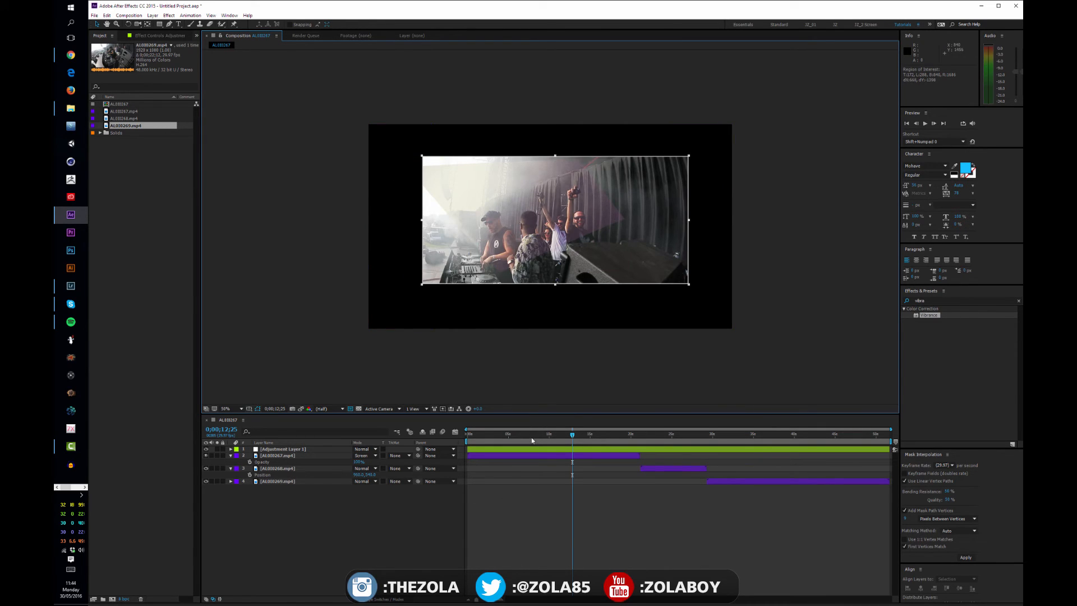
pyautogui.press('space')
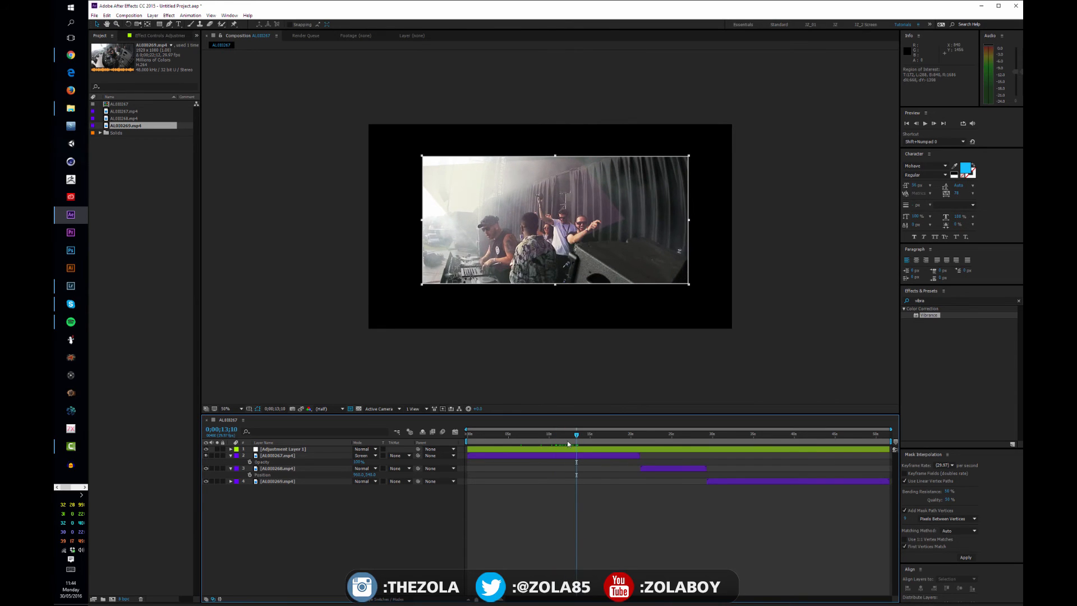
pyautogui.press('.')
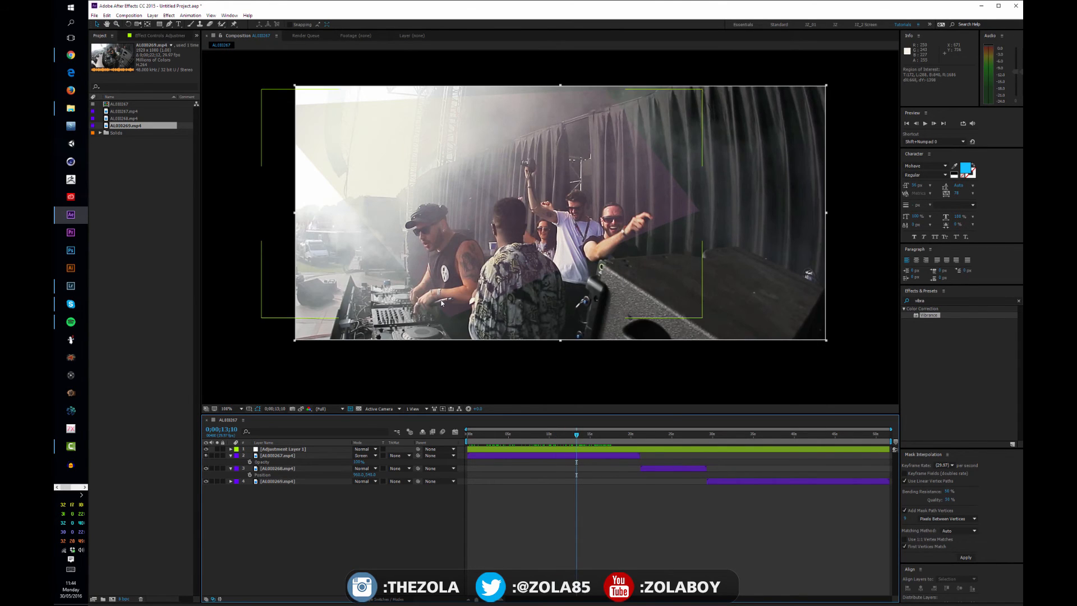
pyautogui.press(',')
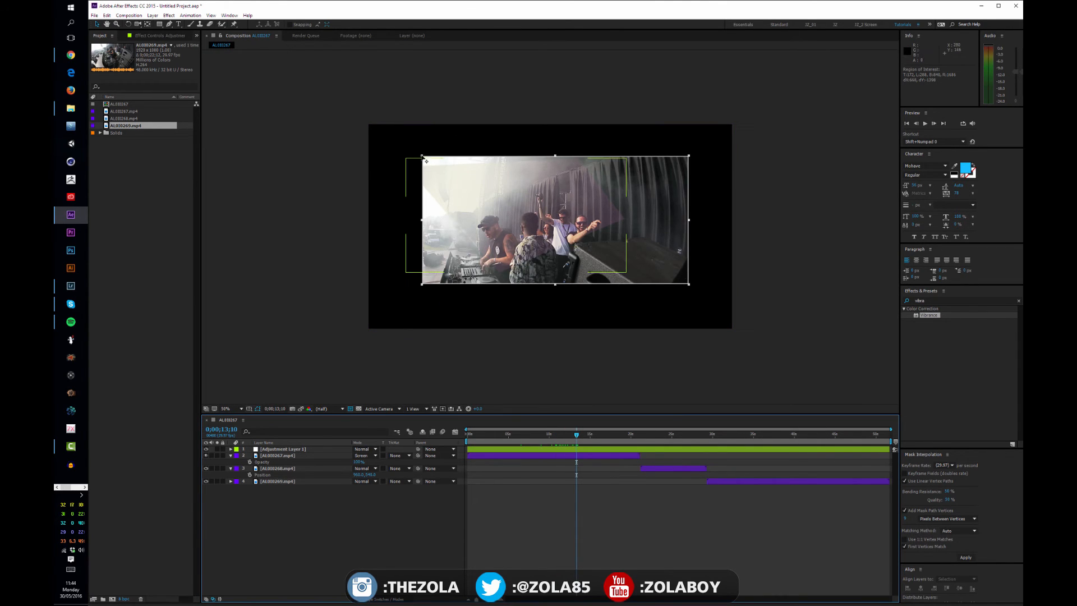
pyautogui.moveTo(426, 161); pyautogui.dragTo(396, 198)
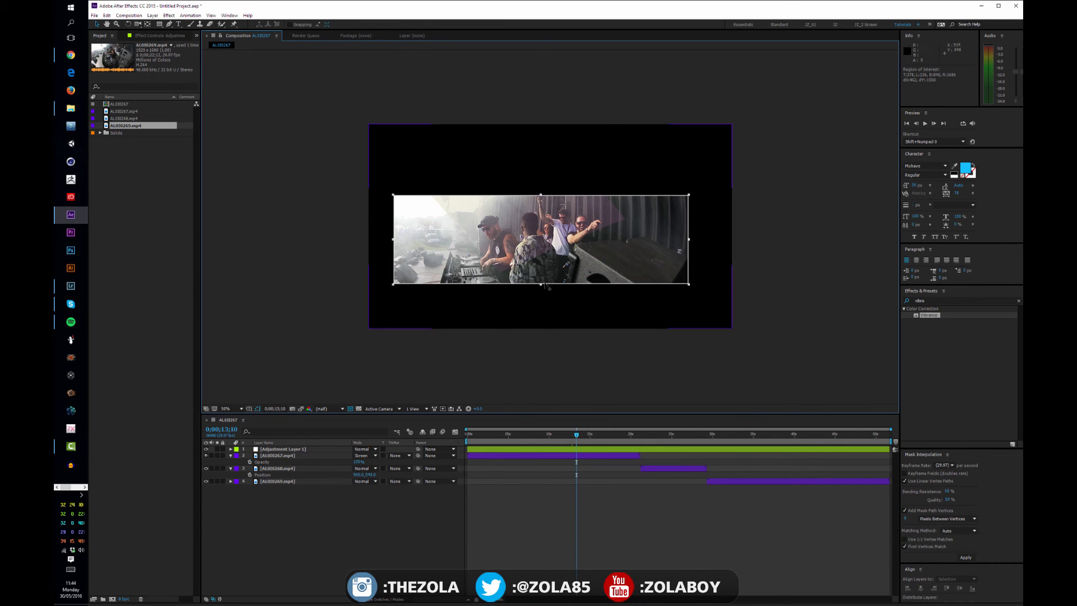
pyautogui.moveTo(543, 286); pyautogui.dragTo(544, 262)
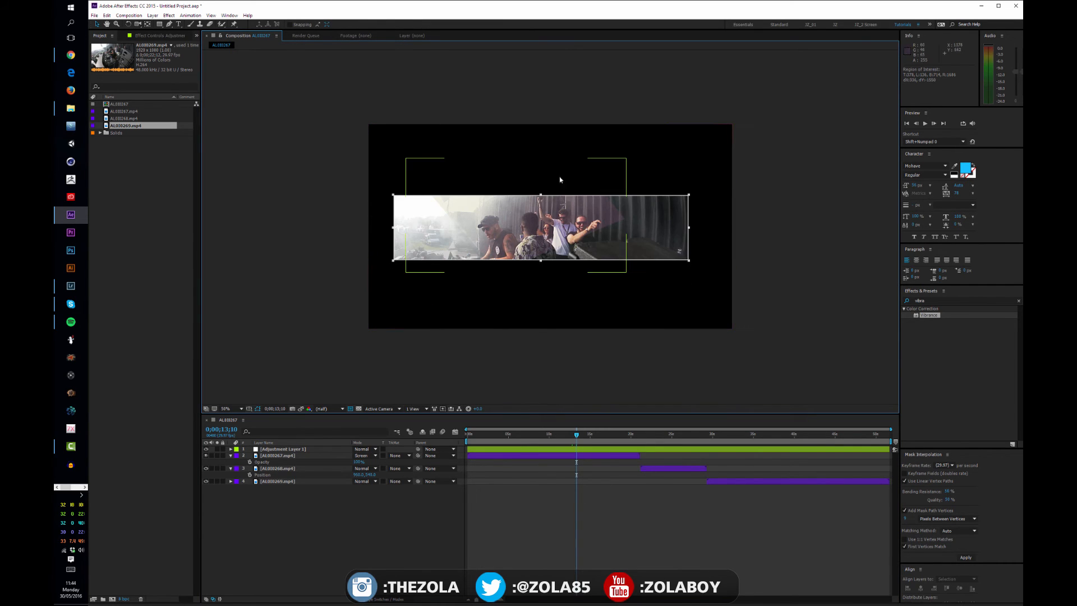
# - Preview the region of interest from 0:00:10:14, scrub to 0:00:16:19, and turn the region of interest off
pyautogui.click(552, 441)
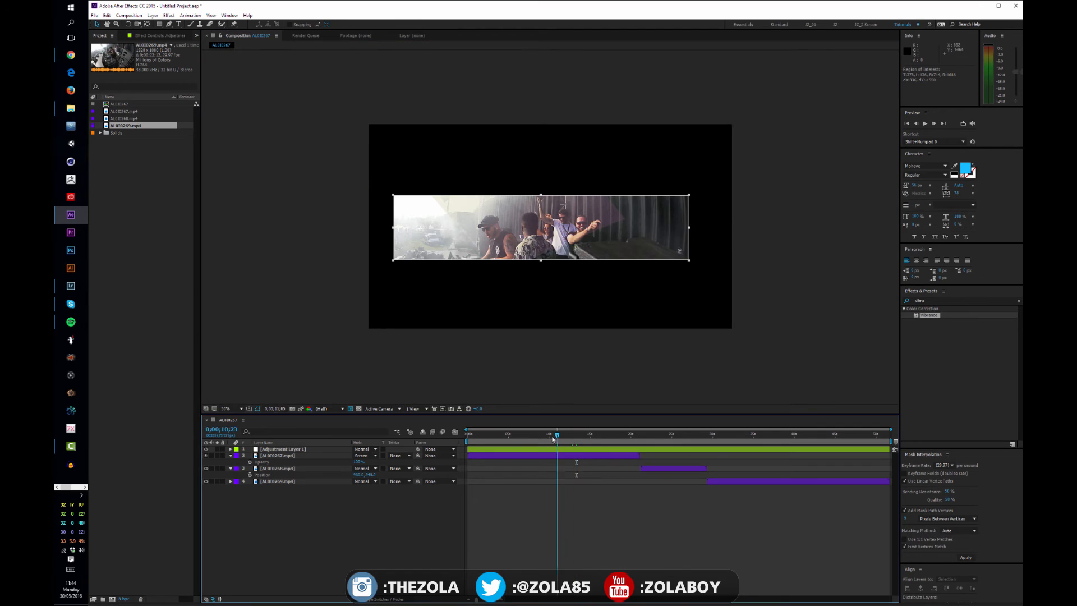
pyautogui.press('space')
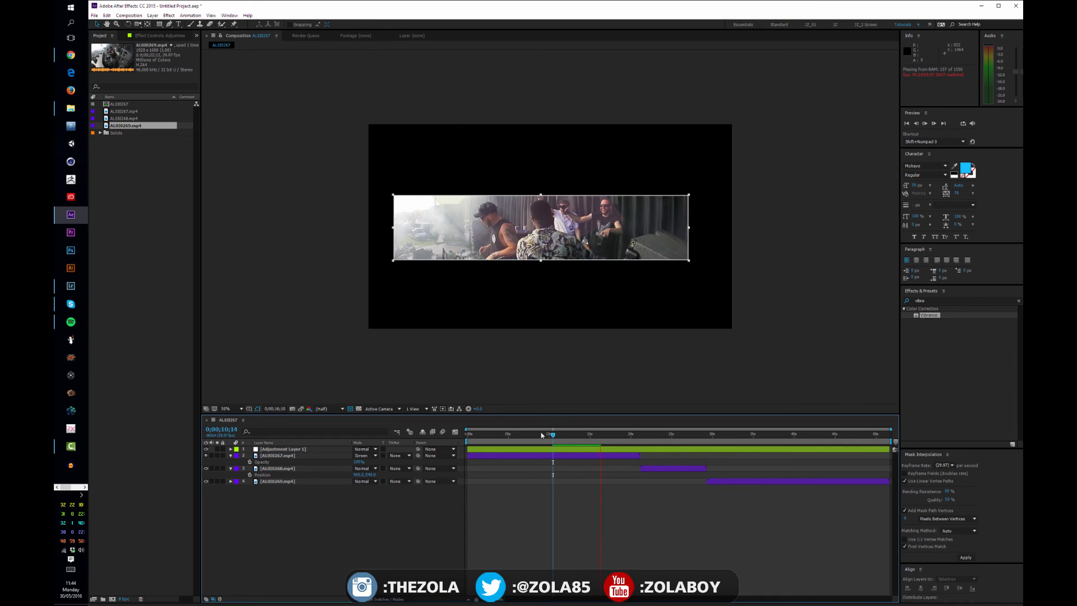
pyautogui.moveTo(568, 441); pyautogui.dragTo(603, 440)
pyautogui.click(350, 409)
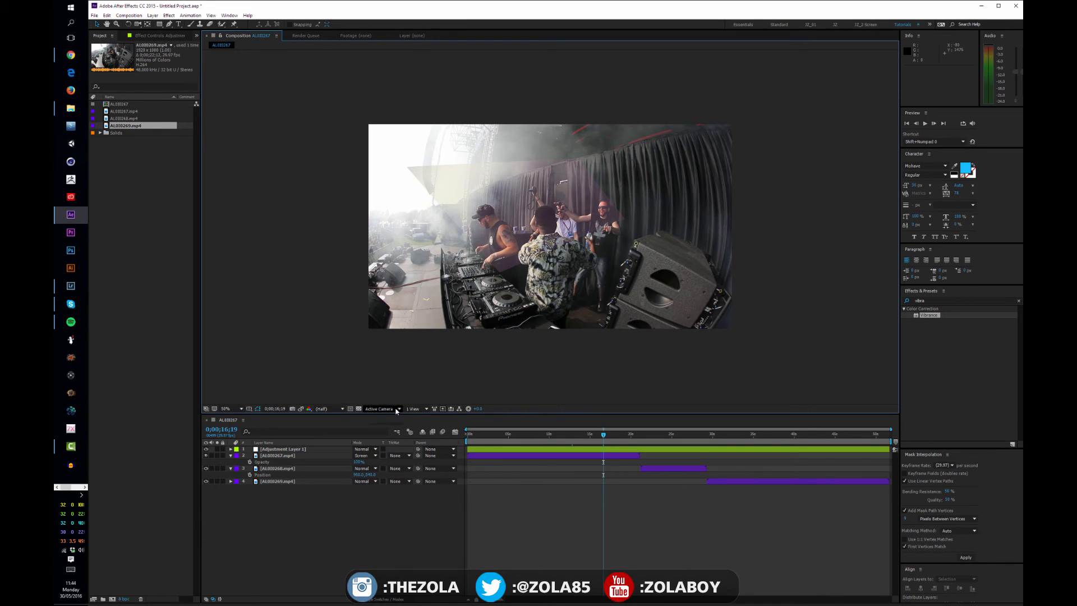
# - Hide the adjustment layer and draw a rectangular mask around the performers on the first clip's layer
pyautogui.click(206, 448)
pyautogui.click(278, 455)
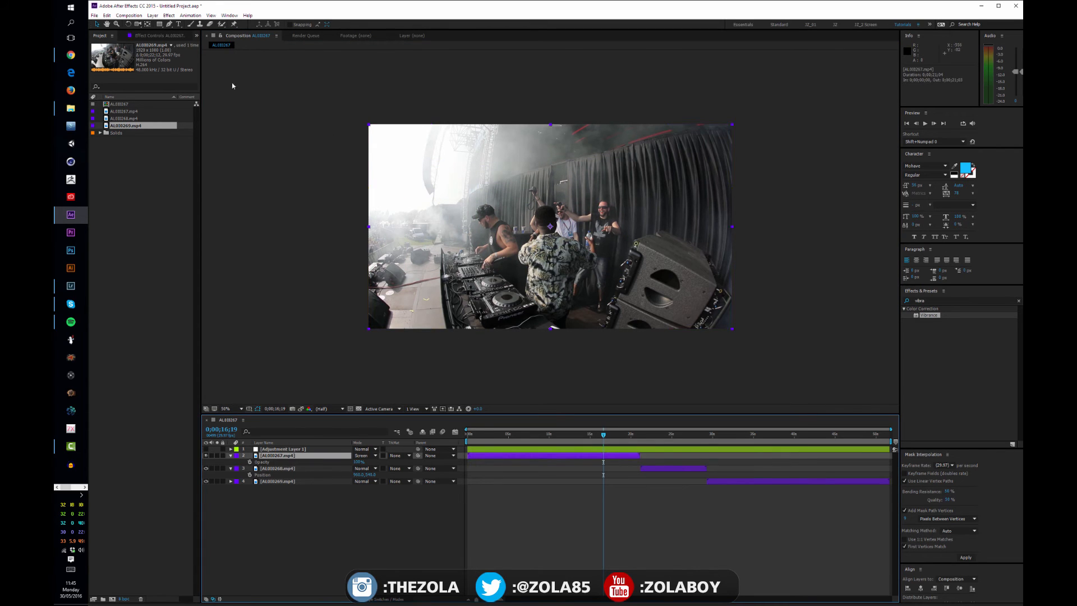
pyautogui.click(159, 24)
pyautogui.moveTo(476, 139)
pyautogui.mouseDown()
pyautogui.moveTo(539, 295)
pyautogui.moveTo(638, 334)
pyautogui.mouseUp()
pyautogui.click(544, 481)
pyautogui.press('v')
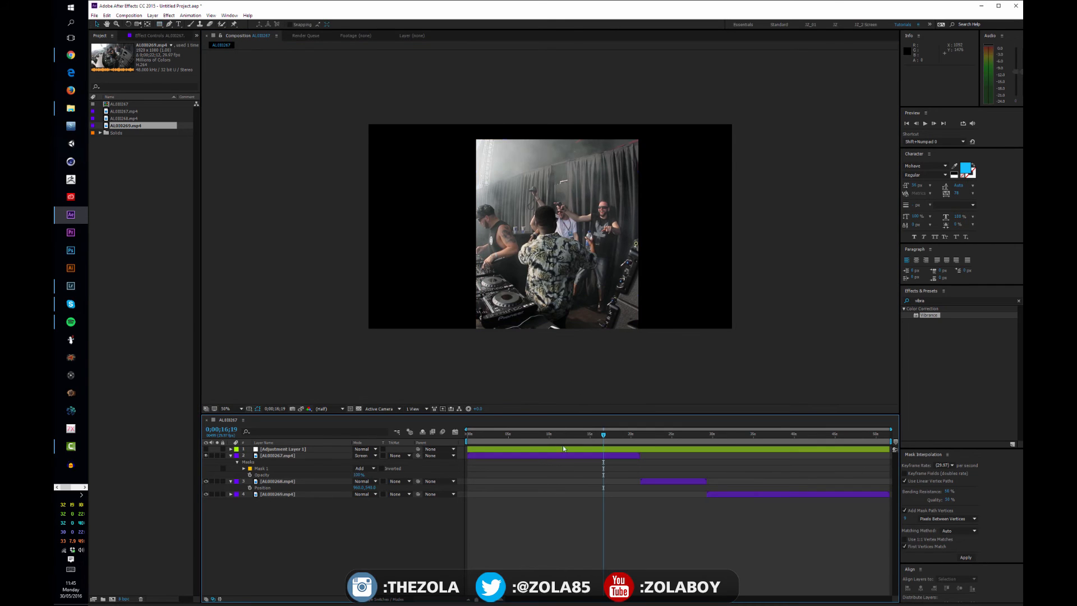
# - Toggle the transparency grid on and off repeatedly to compare the empty area around the masked clip, leaving it off
pyautogui.click(358, 409)
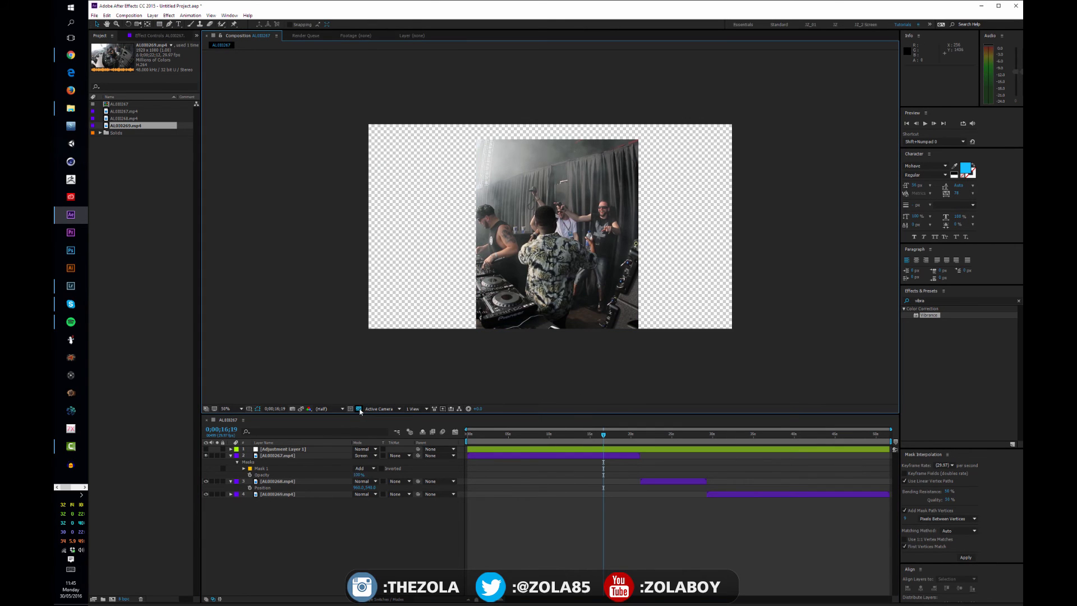
pyautogui.click(358, 409)
pyautogui.click(359, 409)
pyautogui.click(359, 409)
pyautogui.click(358, 408)
pyautogui.click(359, 408)
pyautogui.click(359, 409)
pyautogui.click(359, 409)
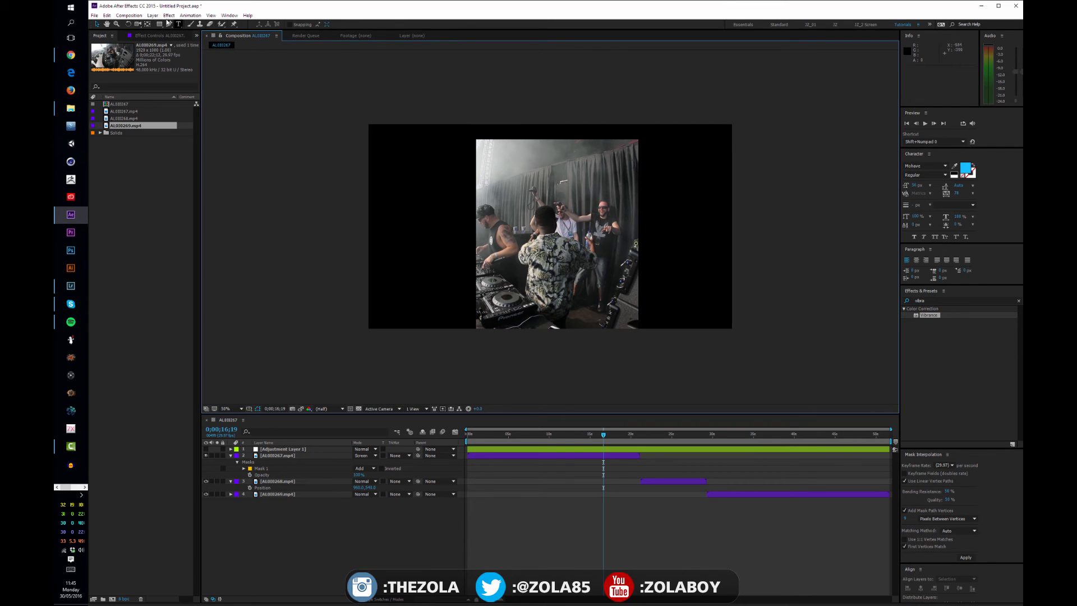
# - Try dark red and white as the composition's background color, and cancel the color and composition settings changes
pyautogui.click(135, 18)
pyautogui.click(155, 36)
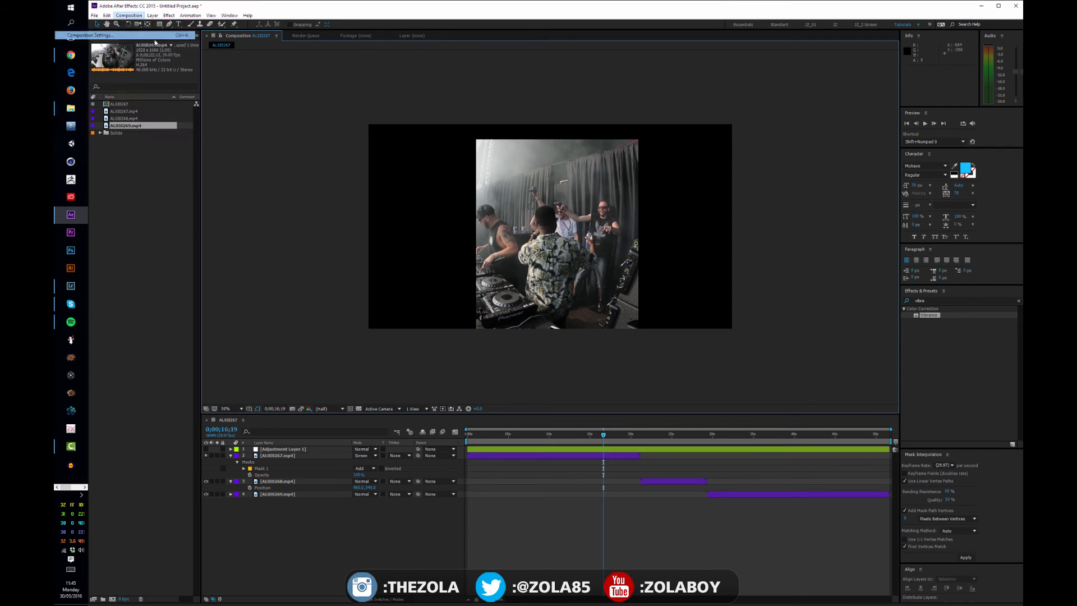
pyautogui.click(371, 313)
pyautogui.write('ffffff')
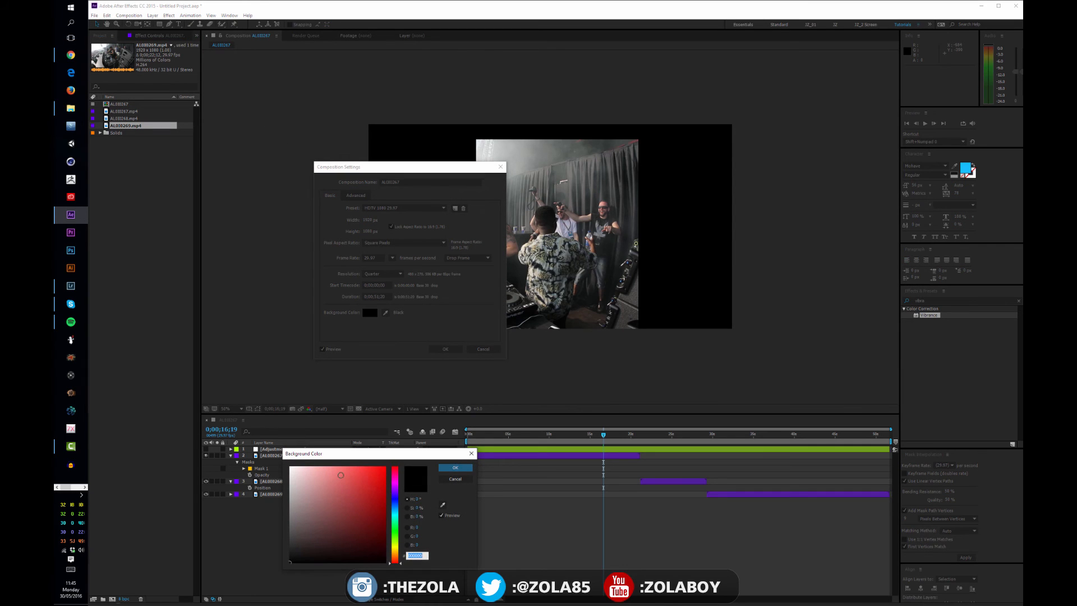
pyautogui.press('Tab')
pyautogui.moveTo(353, 499); pyautogui.dragTo(384, 539)
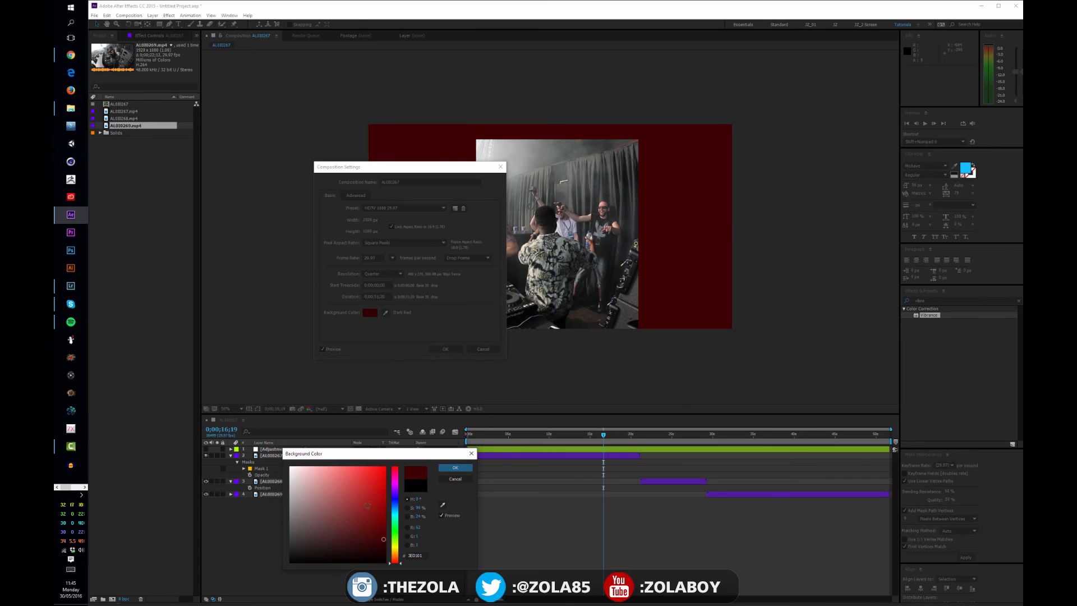
pyautogui.moveTo(378, 494); pyautogui.dragTo(270, 441)
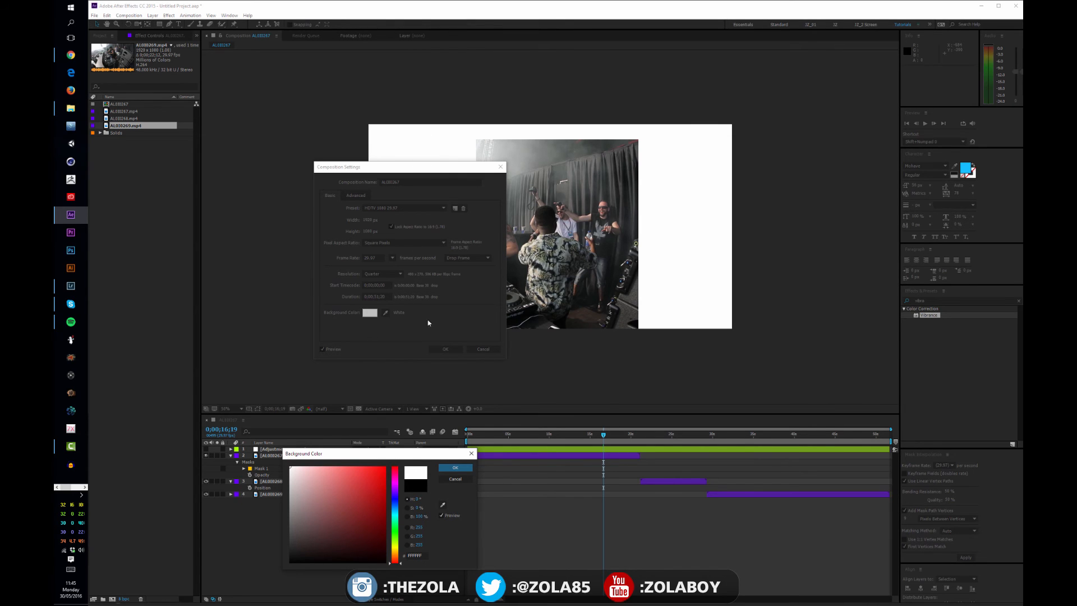
pyautogui.click(452, 481)
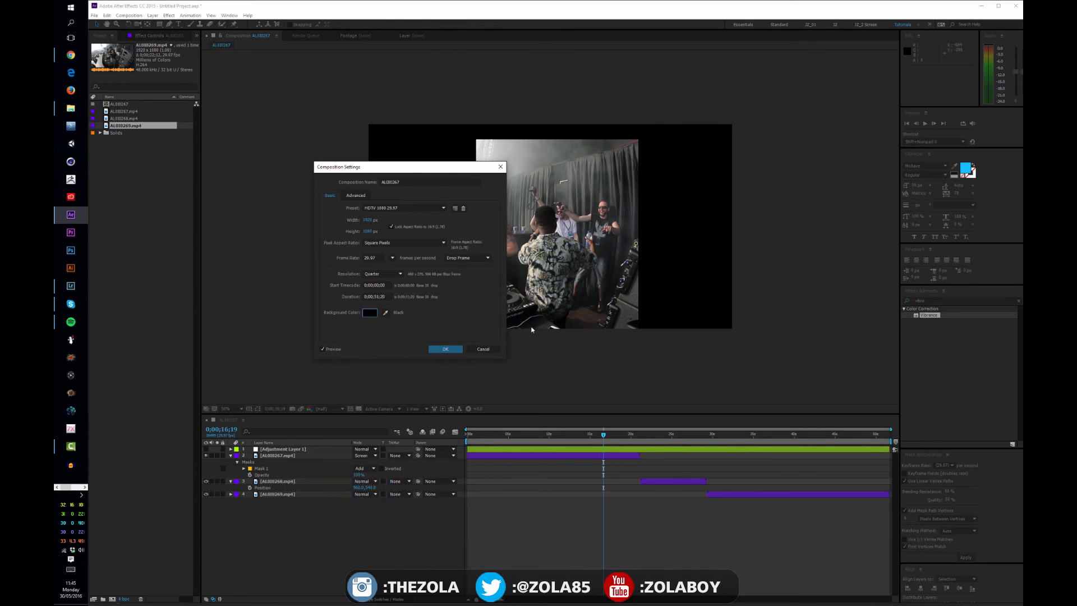
pyautogui.click(483, 348)
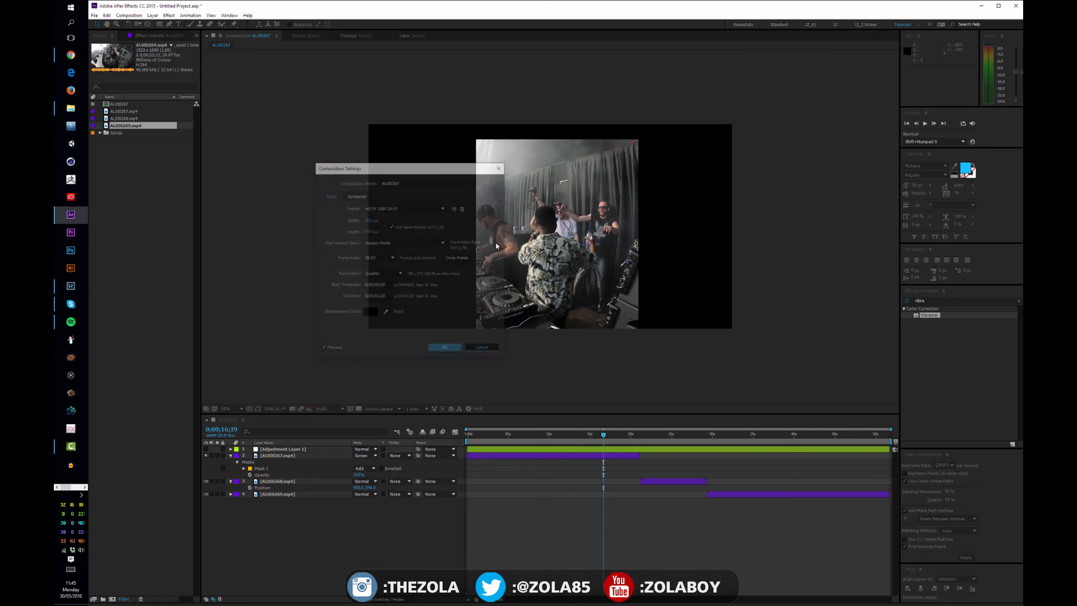
# - Delete the rectangular mask from the first clip's layer
pyautogui.click(269, 469)
pyautogui.press('Delete')
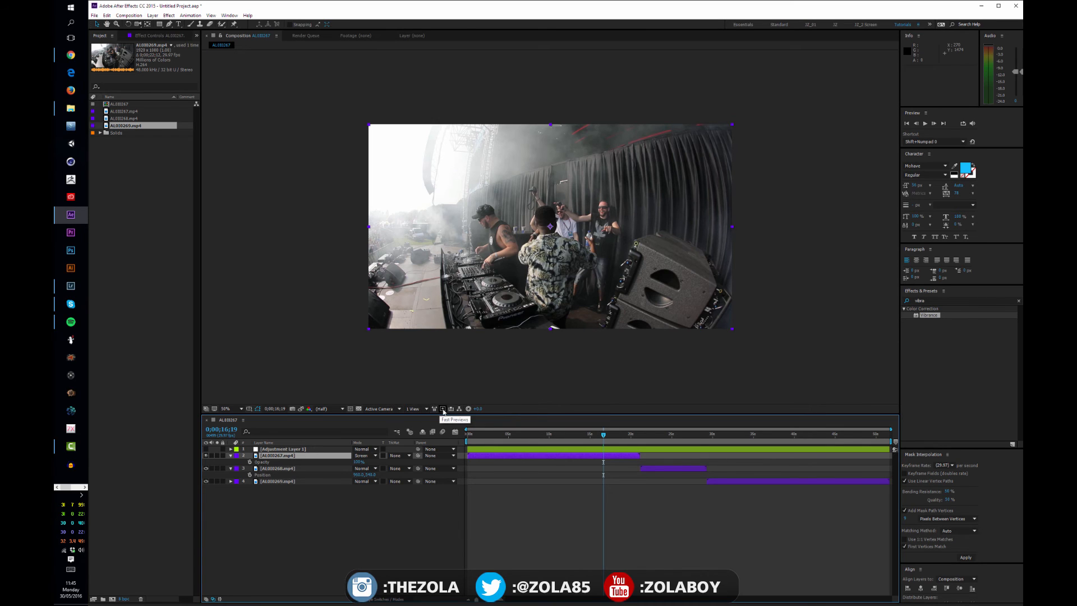
# - Switch fast previews to Adaptive Resolution and back to Off (Final Quality), and scrub to 0:00:10:23
pyautogui.click(443, 409)
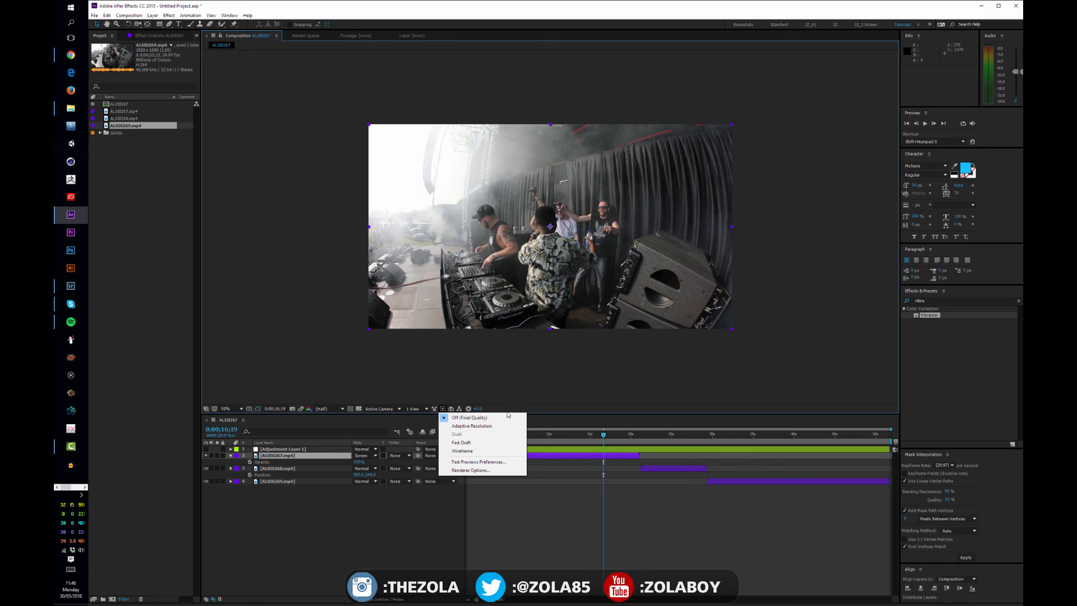
pyautogui.click(477, 427)
pyautogui.click(443, 409)
pyautogui.click(469, 418)
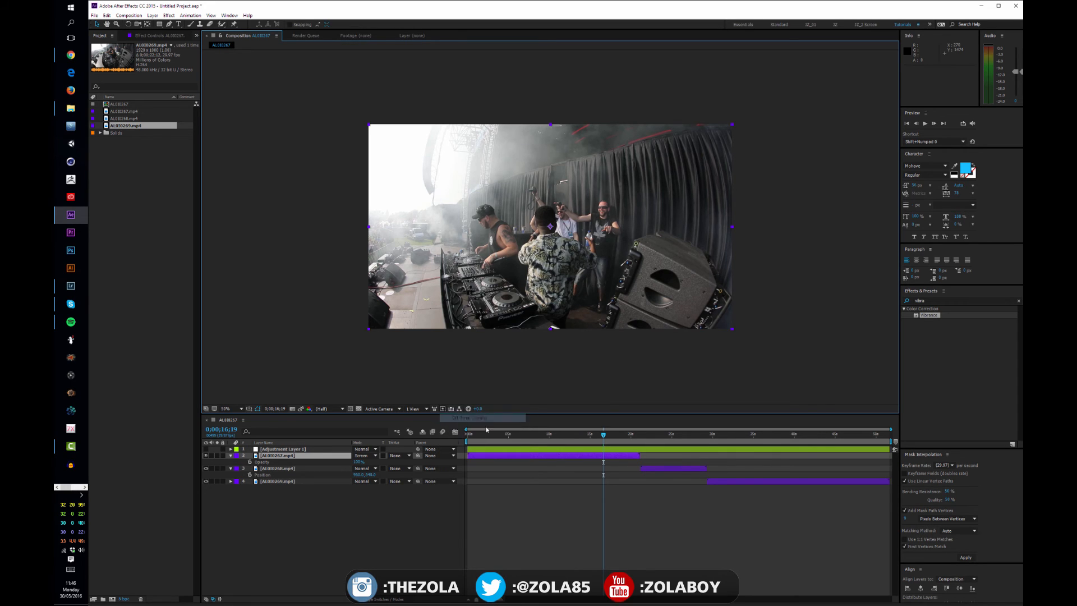
pyautogui.moveTo(486, 430); pyautogui.dragTo(555, 435)
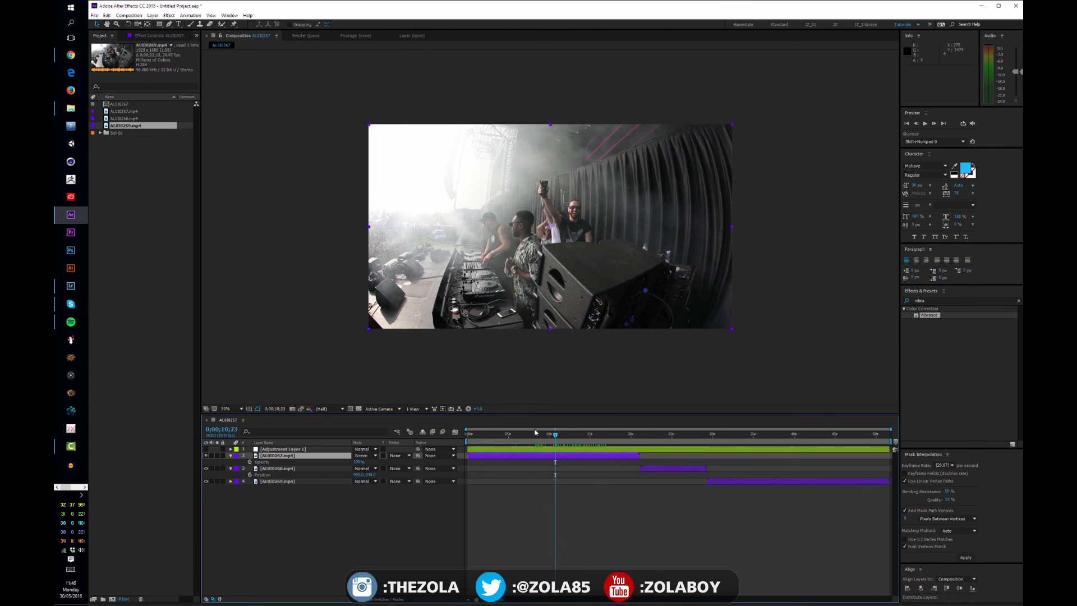
# - Set fast previews to Adaptive Resolution and scrub through the first clip to 0:00:18:10
pyautogui.click(443, 410)
pyautogui.click(468, 426)
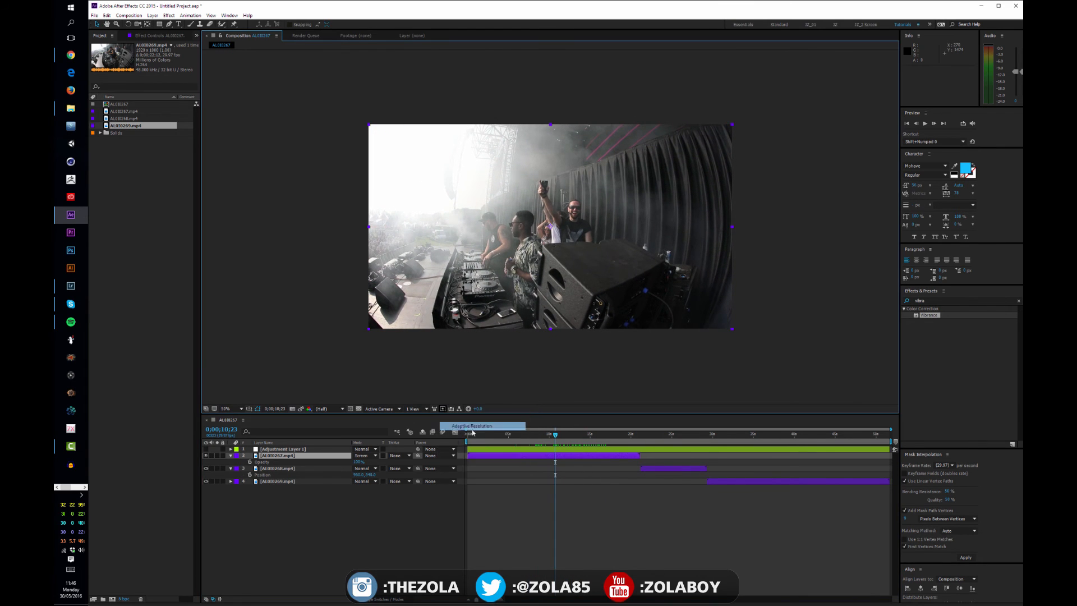
pyautogui.moveTo(536, 438); pyautogui.dragTo(617, 437)
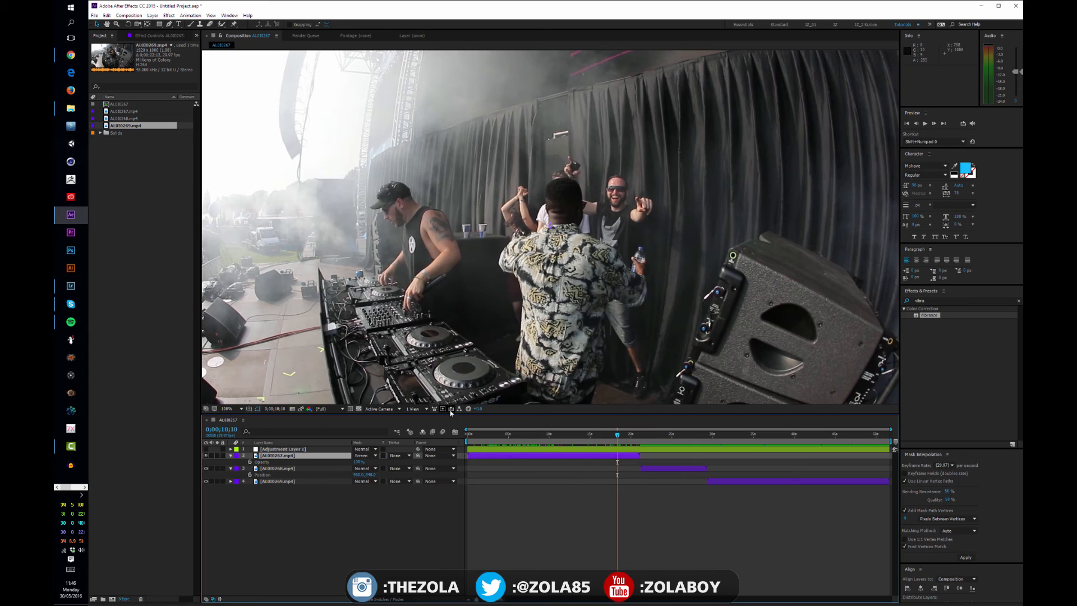
# - Jump from the composition view to its timeline and move the current time to 0:00:13:15
pyautogui.click(451, 409)
pyautogui.click(607, 436)
pyautogui.moveTo(607, 437); pyautogui.dragTo(581, 436)
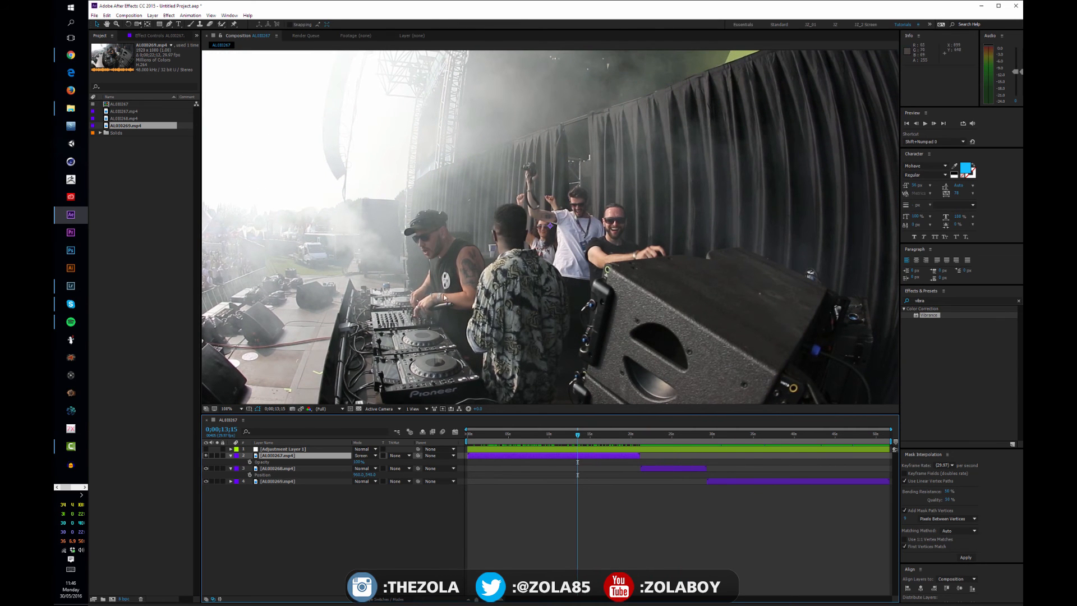
# - Review the fast preview options without changing them, and reduce the composition view's magnification to 50%
pyautogui.click(442, 408)
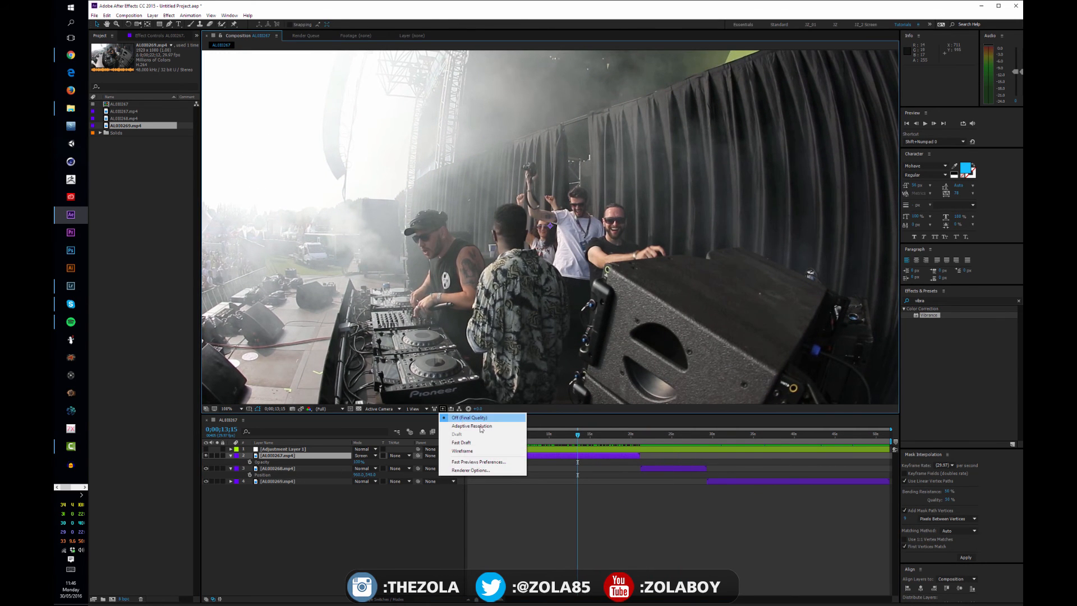
pyautogui.click(486, 518)
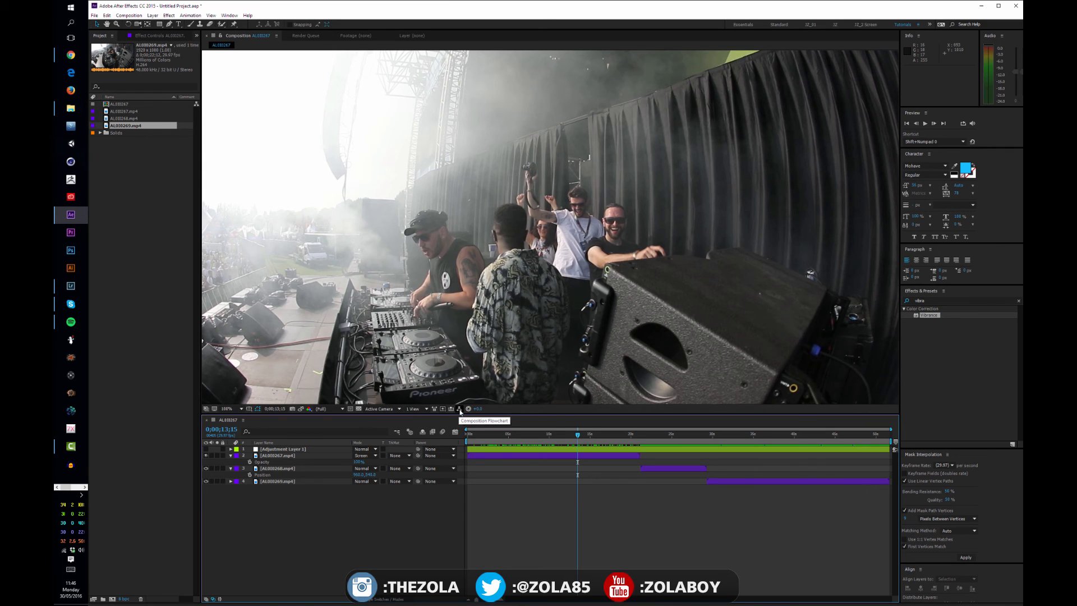
pyautogui.press(',')
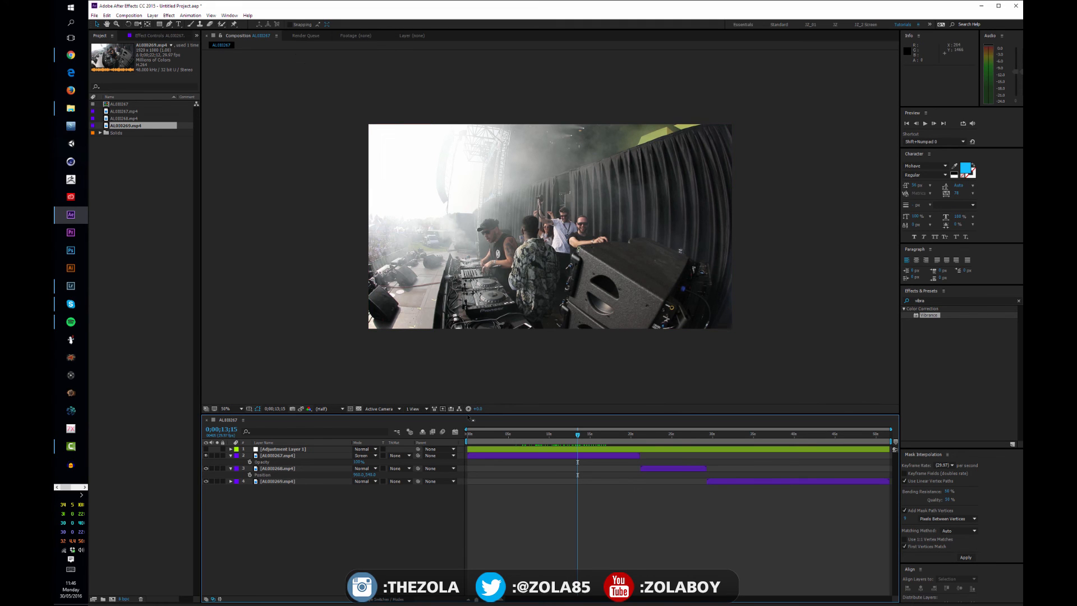
# - Raise the composition view's exposure, reduce it slightly while inspecting the frame at 100% magnification, and return to 50%
pyautogui.moveTo(478, 409)
pyautogui.mouseDown()
pyautogui.moveTo(493, 415)
pyautogui.moveTo(460, 416)
pyautogui.moveTo(530, 417)
pyautogui.moveTo(449, 415)
pyautogui.moveTo(505, 412)
pyautogui.moveTo(464, 402)
pyautogui.moveTo(516, 405)
pyautogui.moveTo(455, 405)
pyautogui.moveTo(489, 404)
pyautogui.mouseUp()
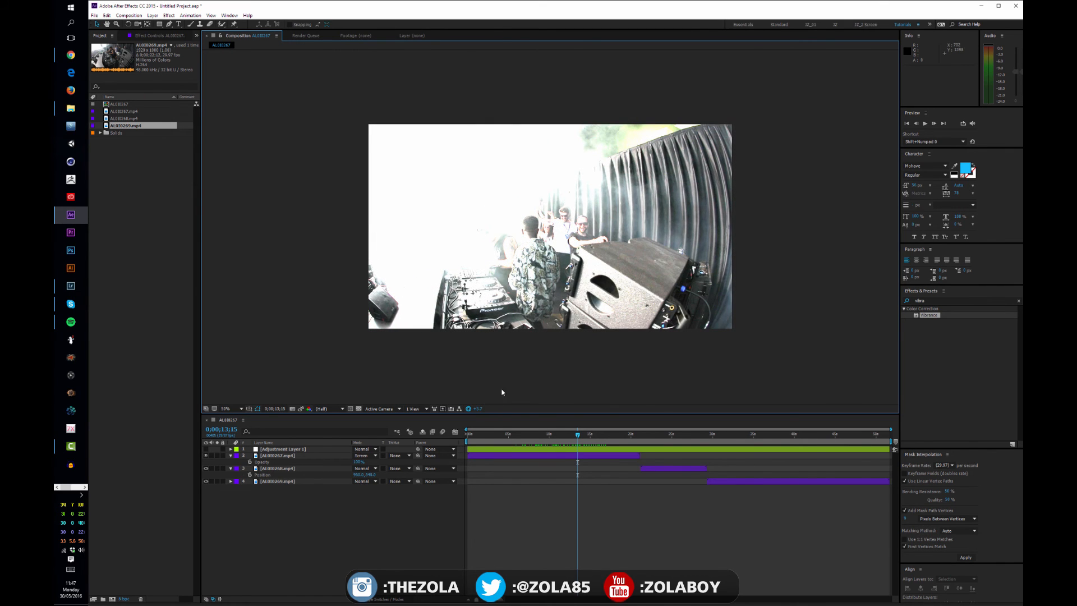
pyautogui.scroll(2, 540, 292)
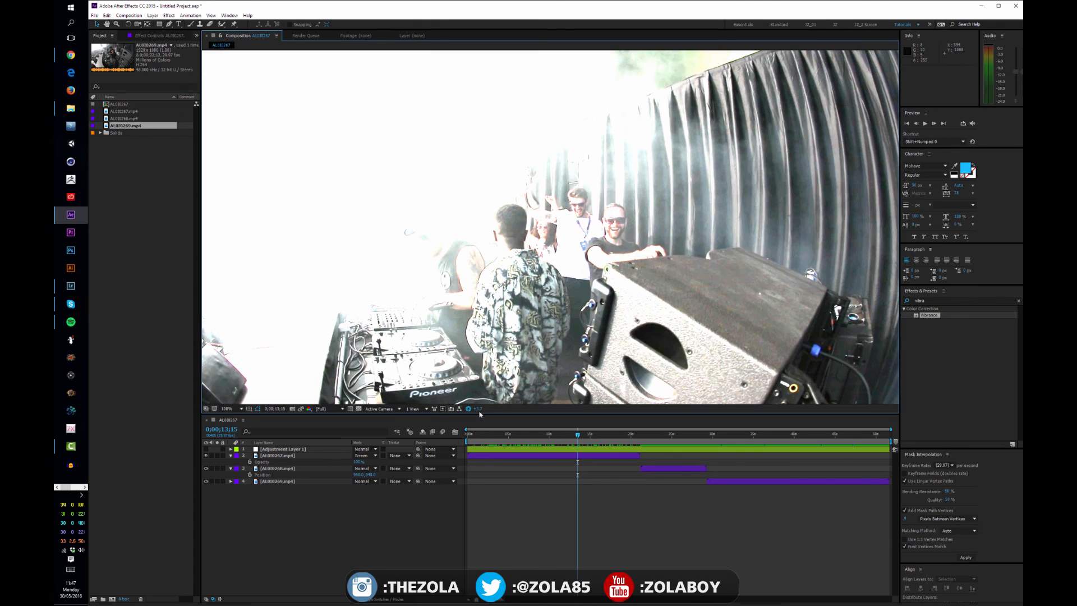
pyautogui.moveTo(478, 408); pyautogui.dragTo(474, 405)
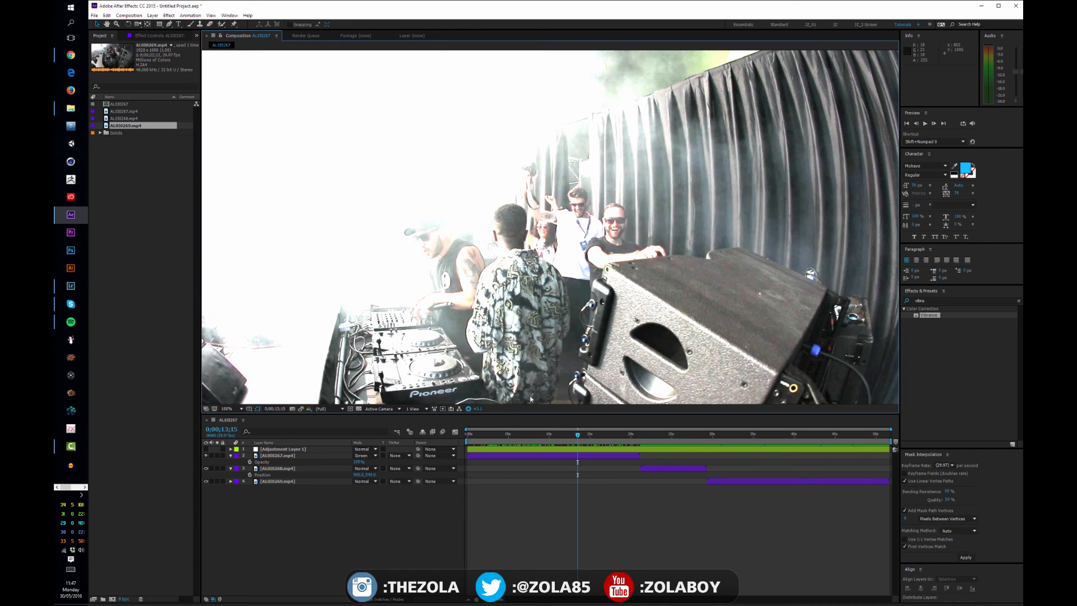
pyautogui.scroll(-1, 486, 235)
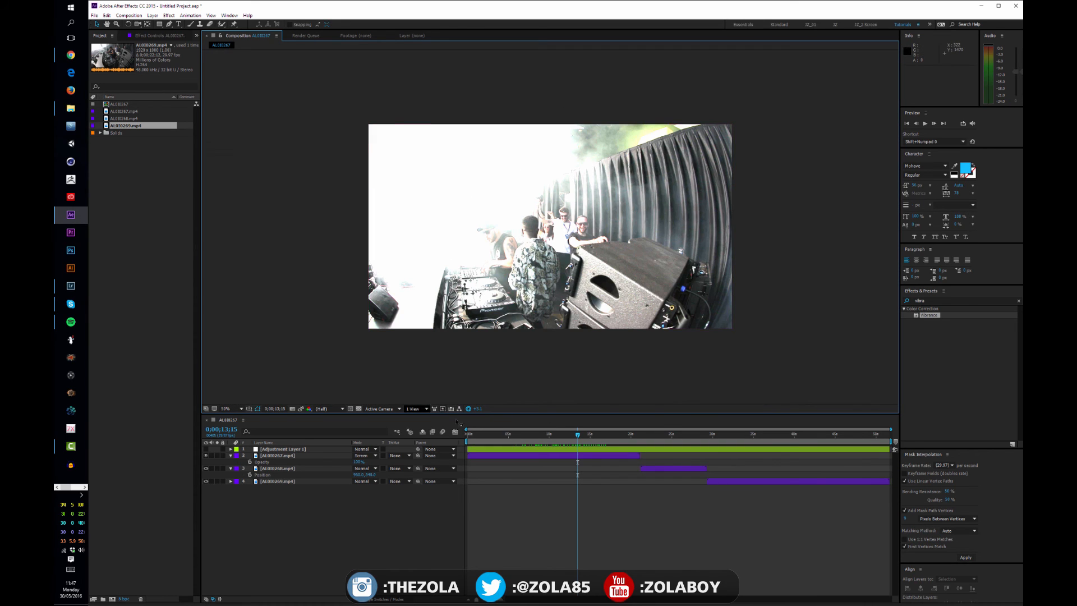
# - Compare other exposure levels in the composition view, checking the frame at 100% and 50% magnification, and reset the exposure to zero
pyautogui.moveTo(480, 410)
pyautogui.mouseDown()
pyautogui.moveTo(493, 411)
pyautogui.moveTo(458, 412)
pyautogui.moveTo(500, 411)
pyautogui.moveTo(490, 411)
pyautogui.mouseUp()
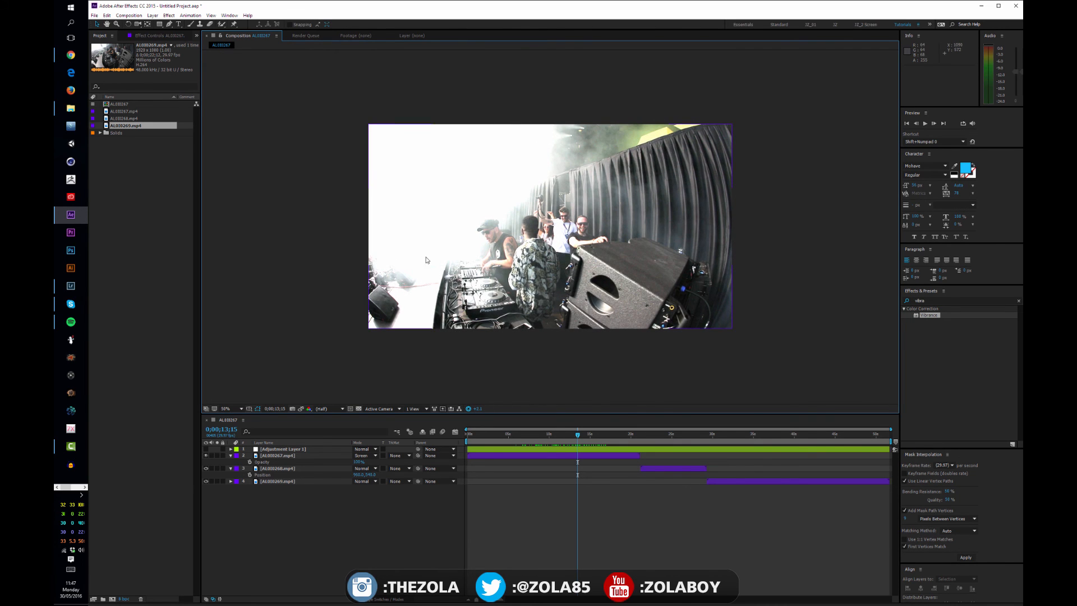
pyautogui.press('/')
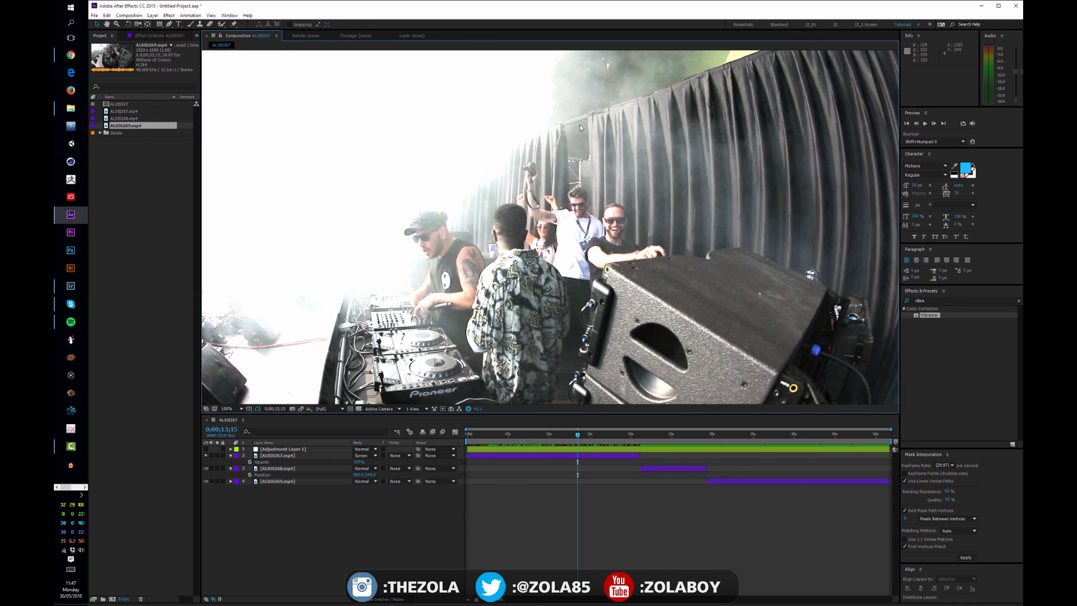
pyautogui.press(',')
pyautogui.moveTo(475, 412); pyautogui.dragTo(466, 411)
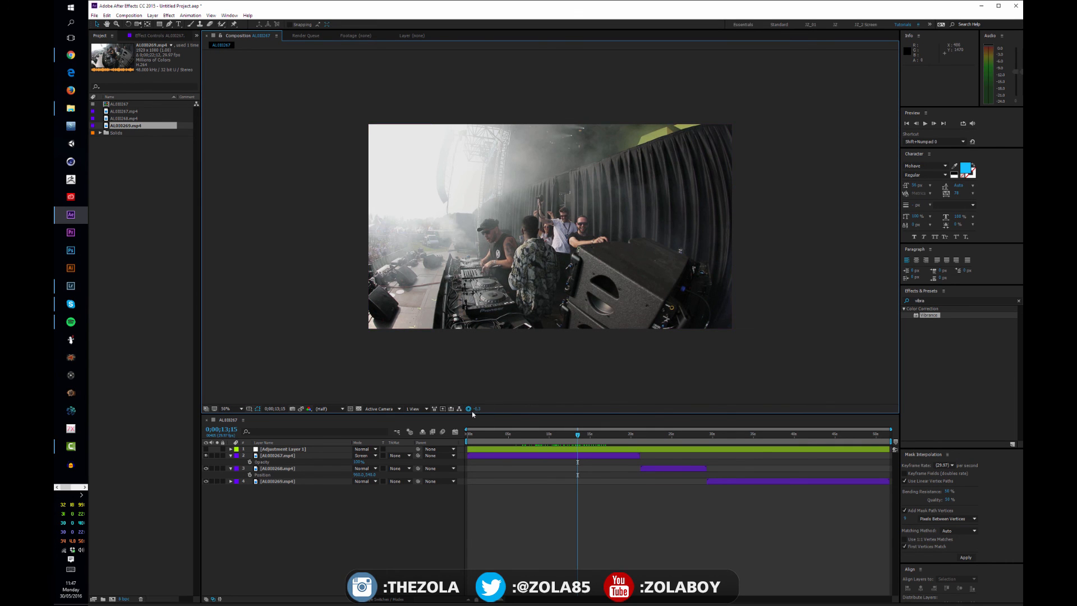
pyautogui.click(469, 409)
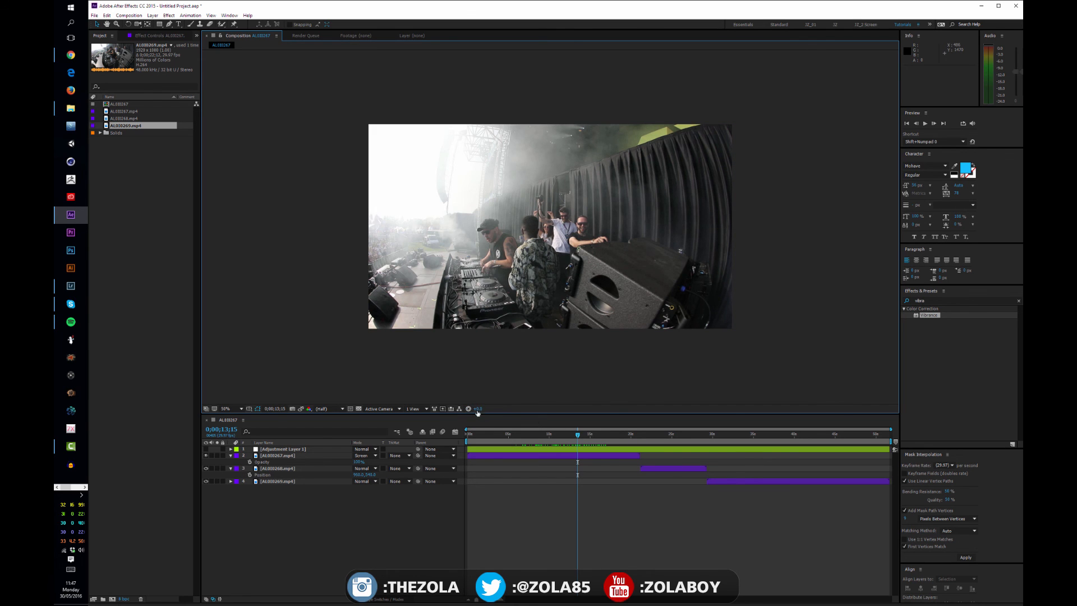
# - Move the current time to 0:00:14:17, clear the effects search, and collapse the revealed properties of all layers
pyautogui.moveTo(477, 412); pyautogui.dragTo(585, 435)
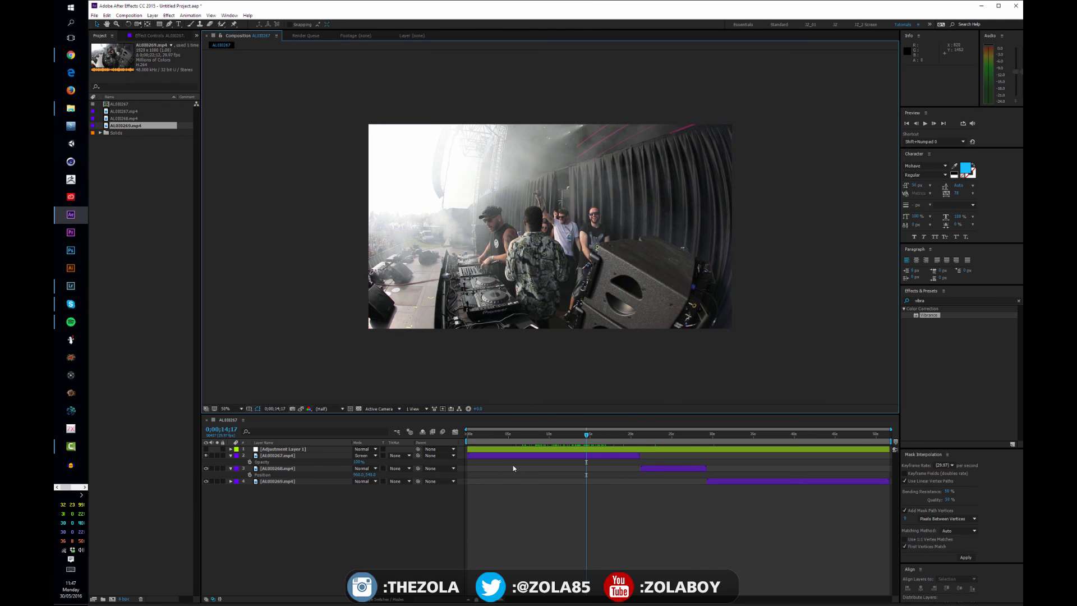
pyautogui.click(1017, 300)
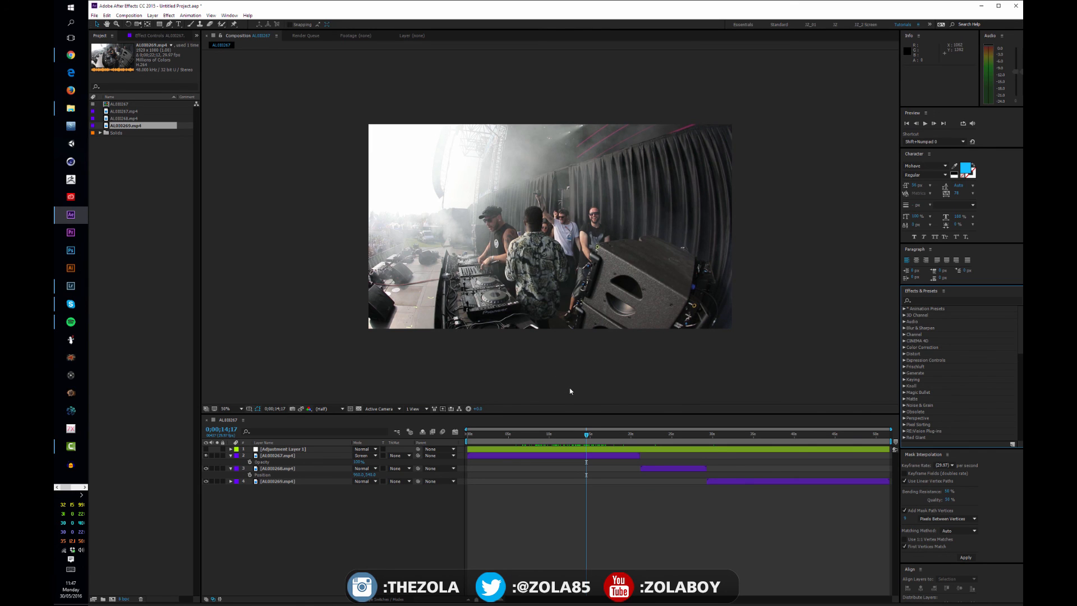
pyautogui.click(518, 518)
pyautogui.hotkey('ctrl', 'a')
pyautogui.press('u')
pyautogui.press('u')
pyautogui.press('u')
pyautogui.click(506, 496)
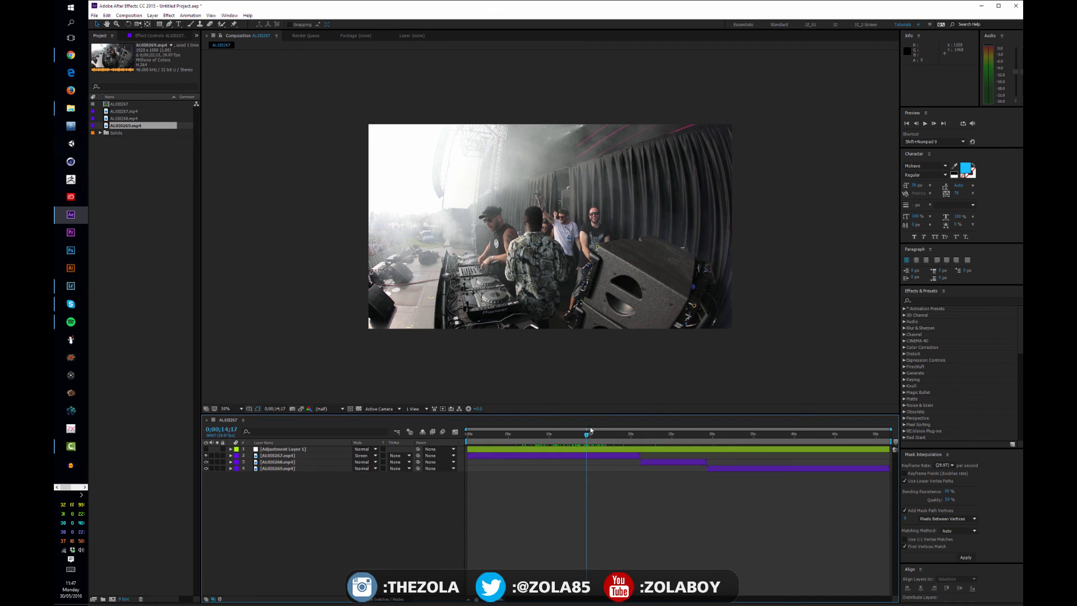
# - Select the composition in the project and scrub through the second and third clips to 0:00:38:00
pyautogui.moveTo(590, 430); pyautogui.dragTo(732, 435)
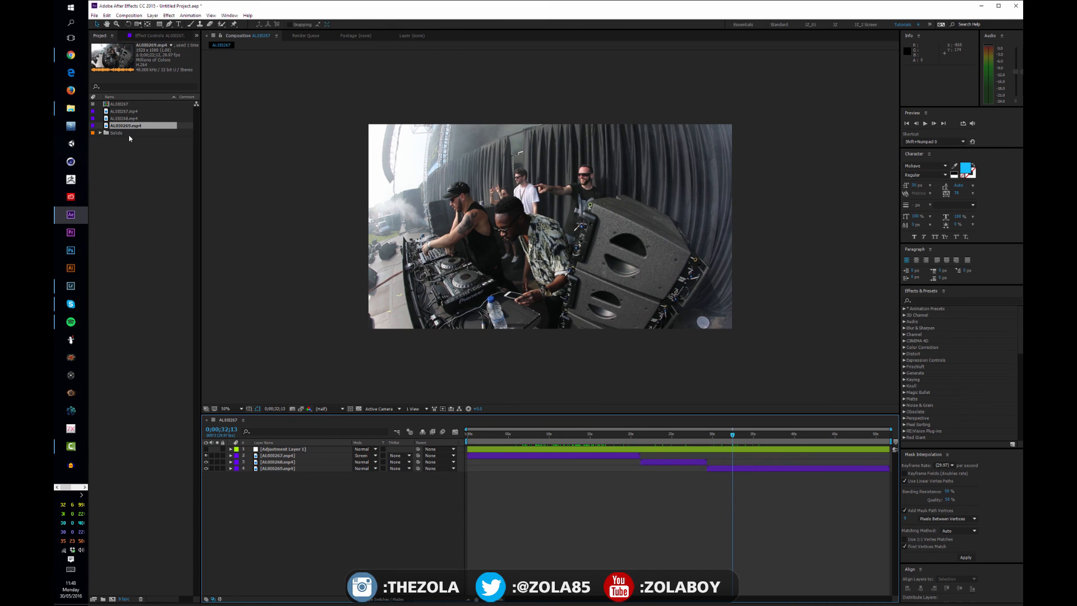
pyautogui.click(152, 156)
pyautogui.click(144, 105)
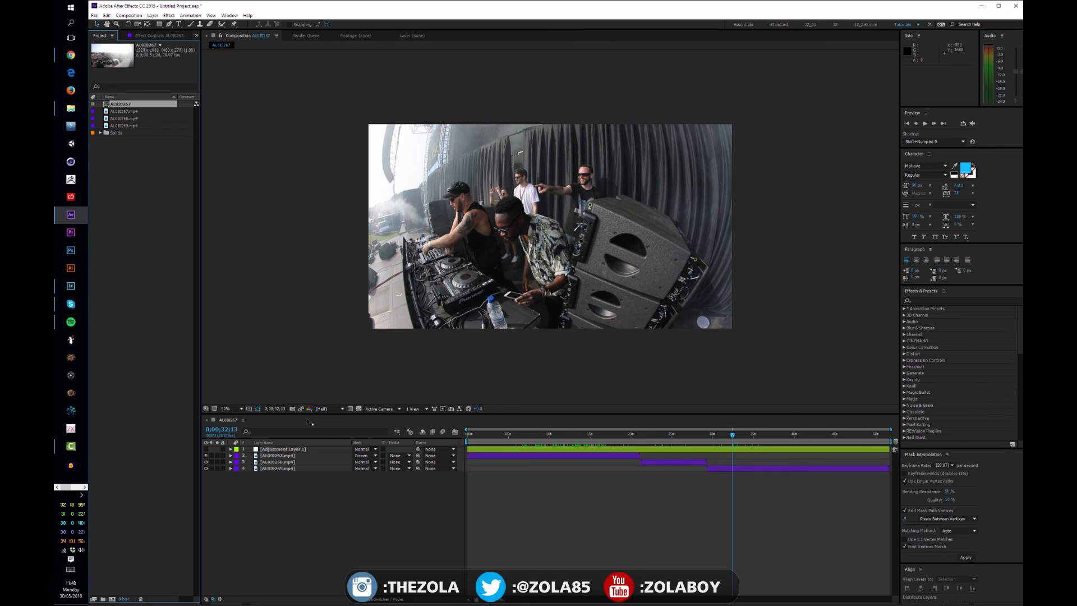
pyautogui.click(297, 528)
pyautogui.moveTo(522, 440); pyautogui.dragTo(668, 456)
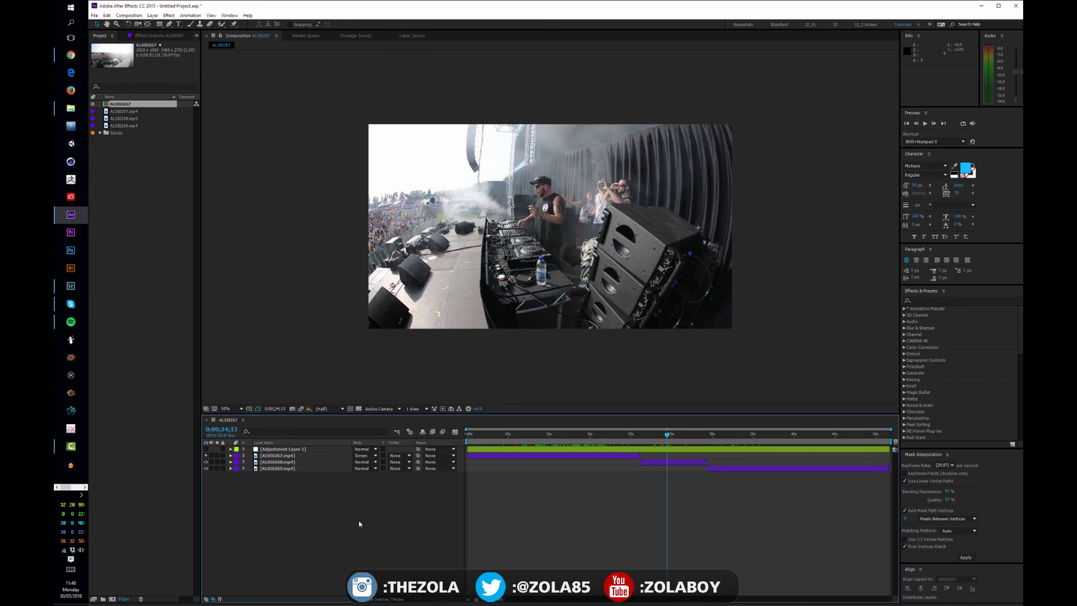
pyautogui.moveTo(684, 442); pyautogui.dragTo(778, 442)
# - Review the first clip layer's Transform properties, collapse the layer again, and move the current time to 0:00:10:07
pyautogui.click(297, 456)
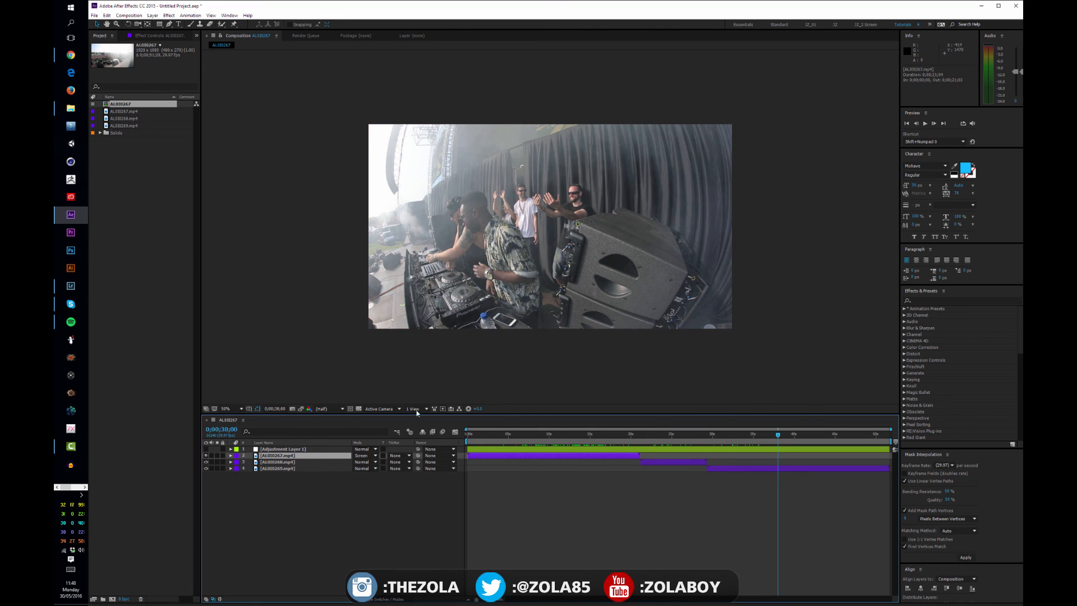
pyautogui.click(230, 455)
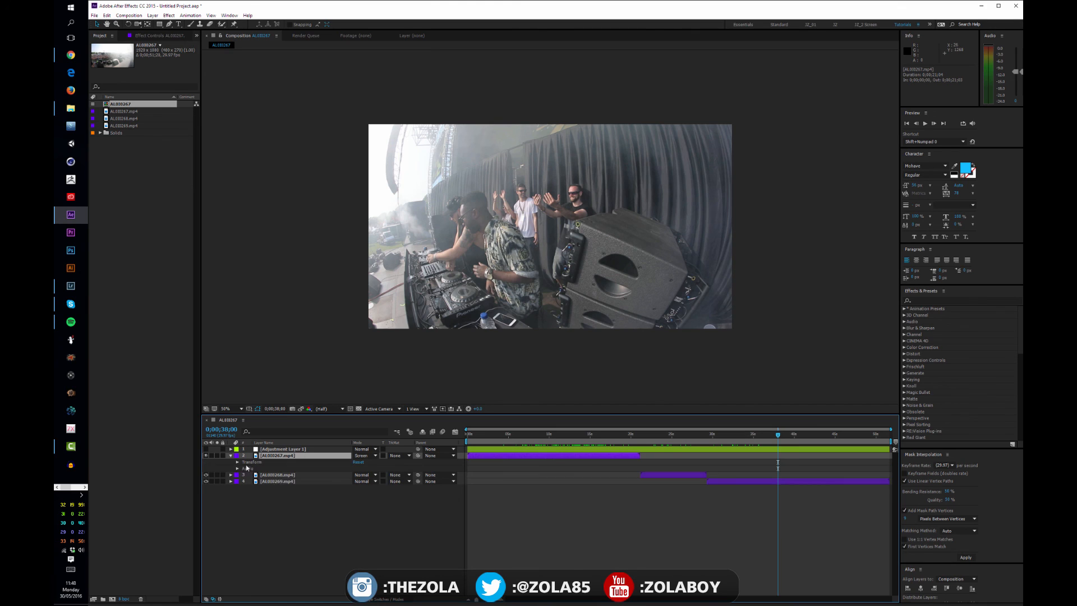
pyautogui.click(238, 462)
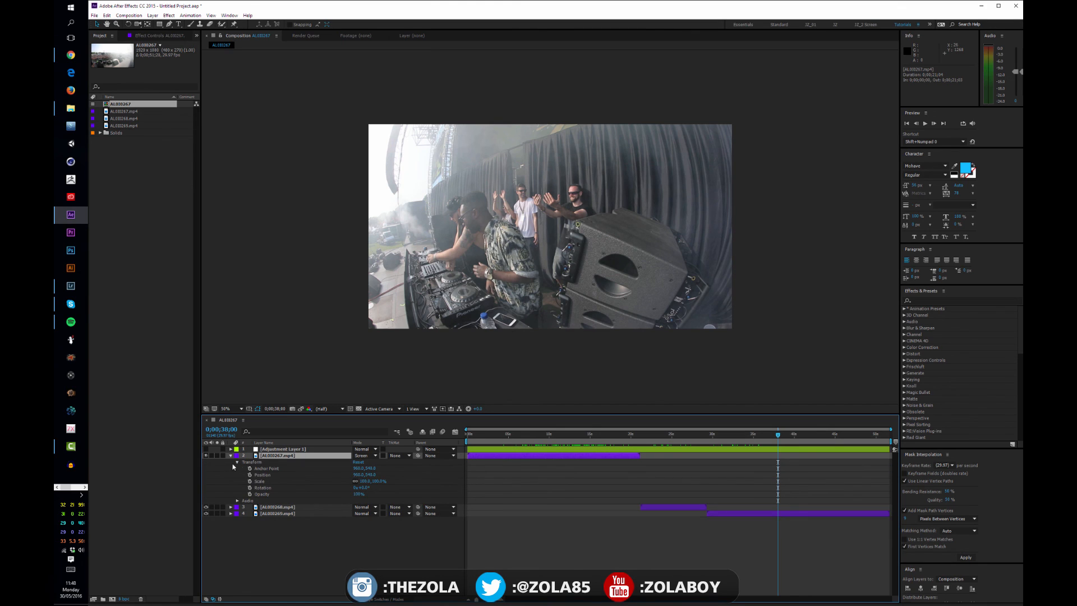
pyautogui.click(237, 462)
pyautogui.click(230, 455)
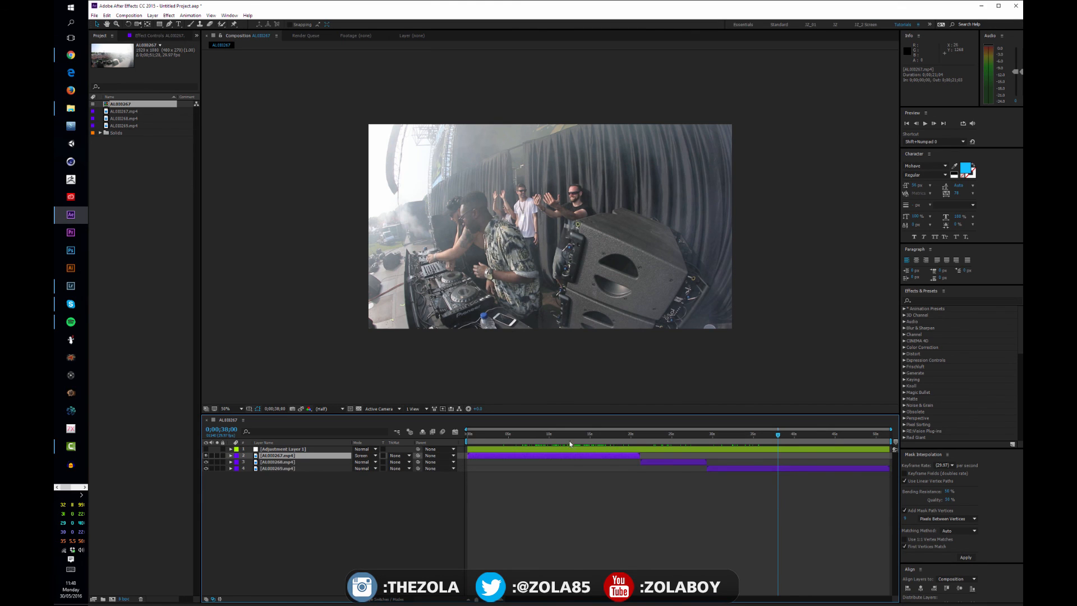
pyautogui.moveTo(571, 436); pyautogui.dragTo(550, 418)
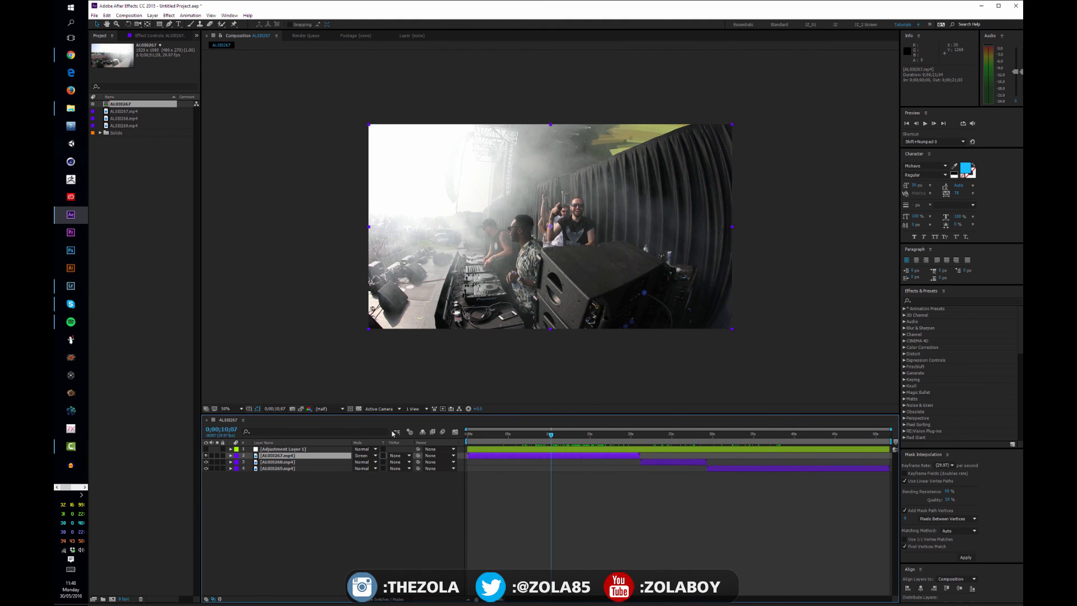